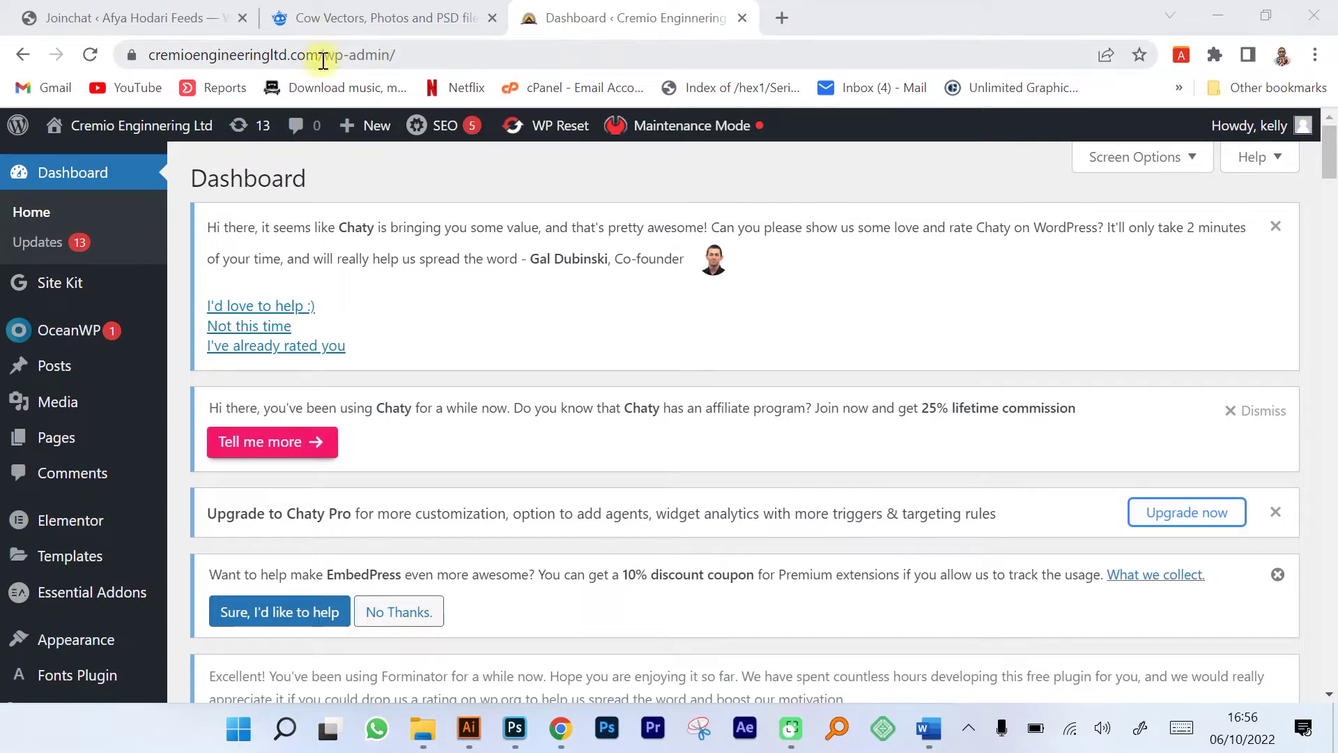
# - Open the live Cremio Engineering site in a new browser tab
pyautogui.moveTo(395, 9)
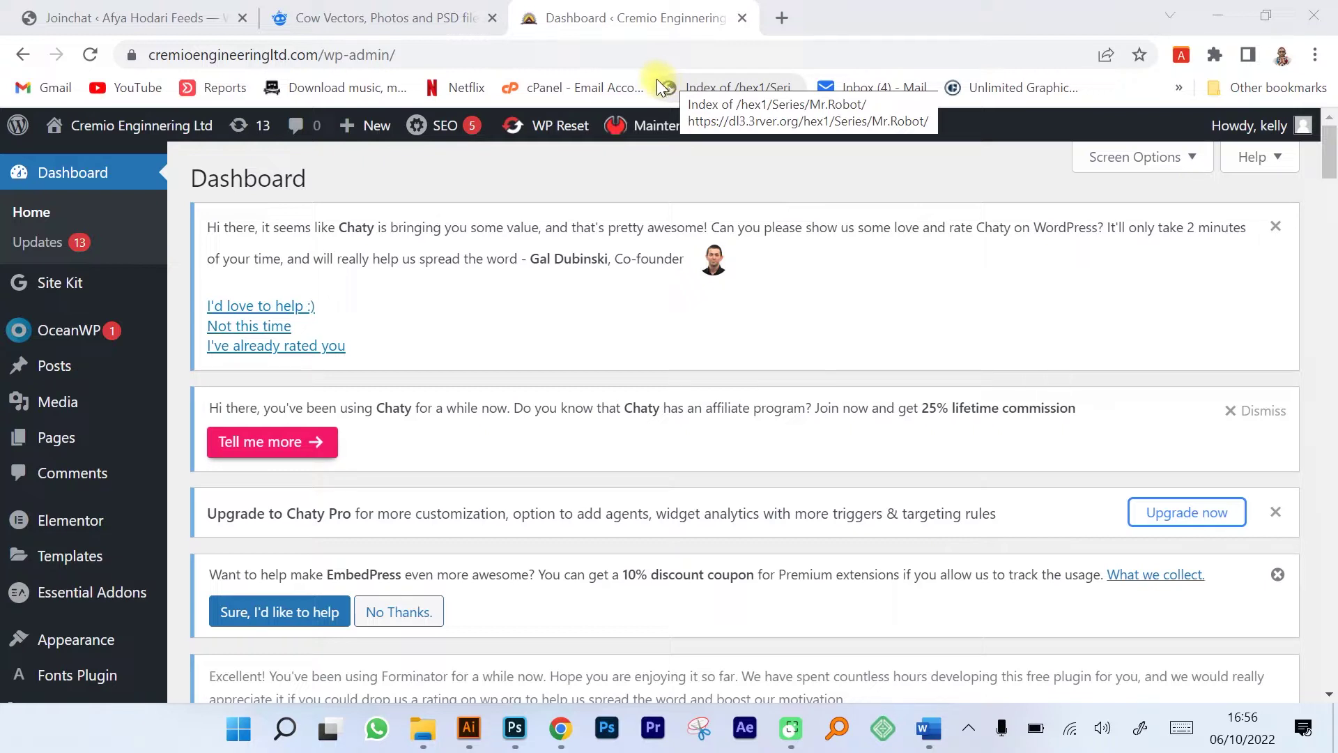
pyautogui.moveTo(139, 129)
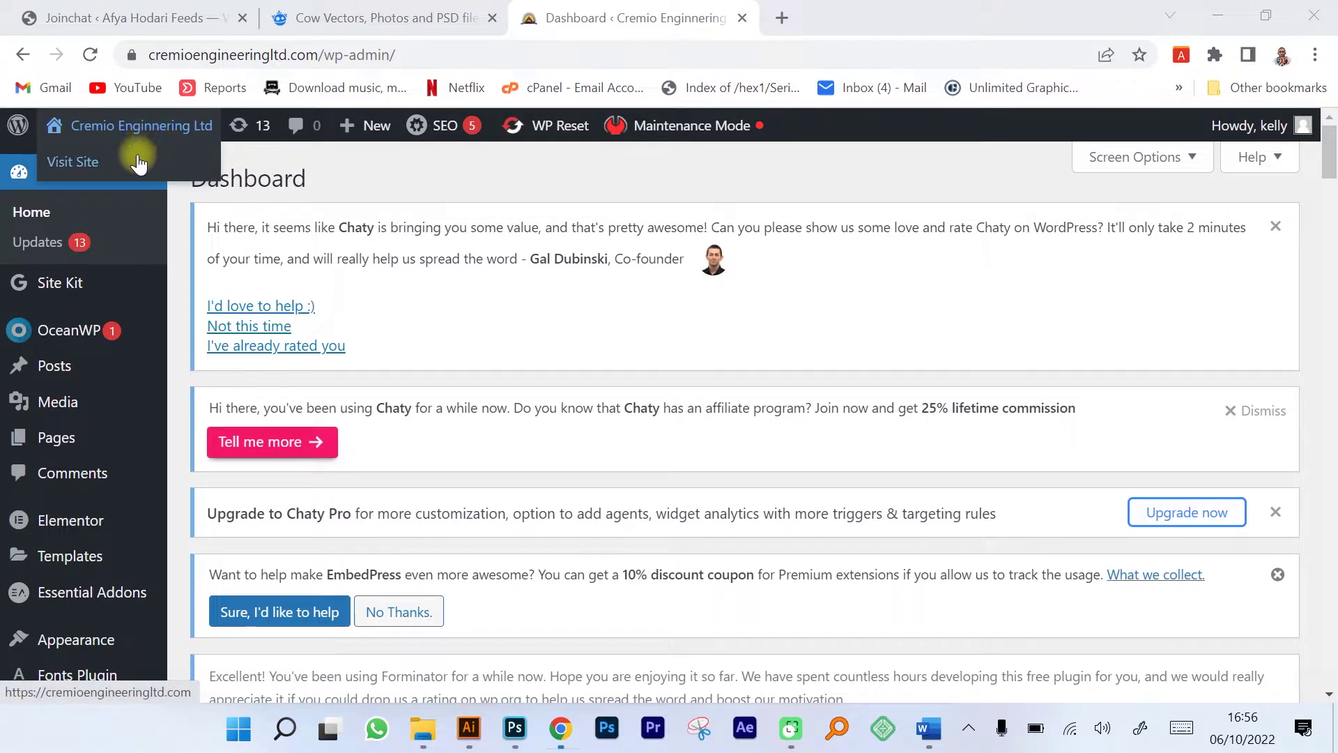
pyautogui.rightClick(139, 162)
pyautogui.click(223, 175)
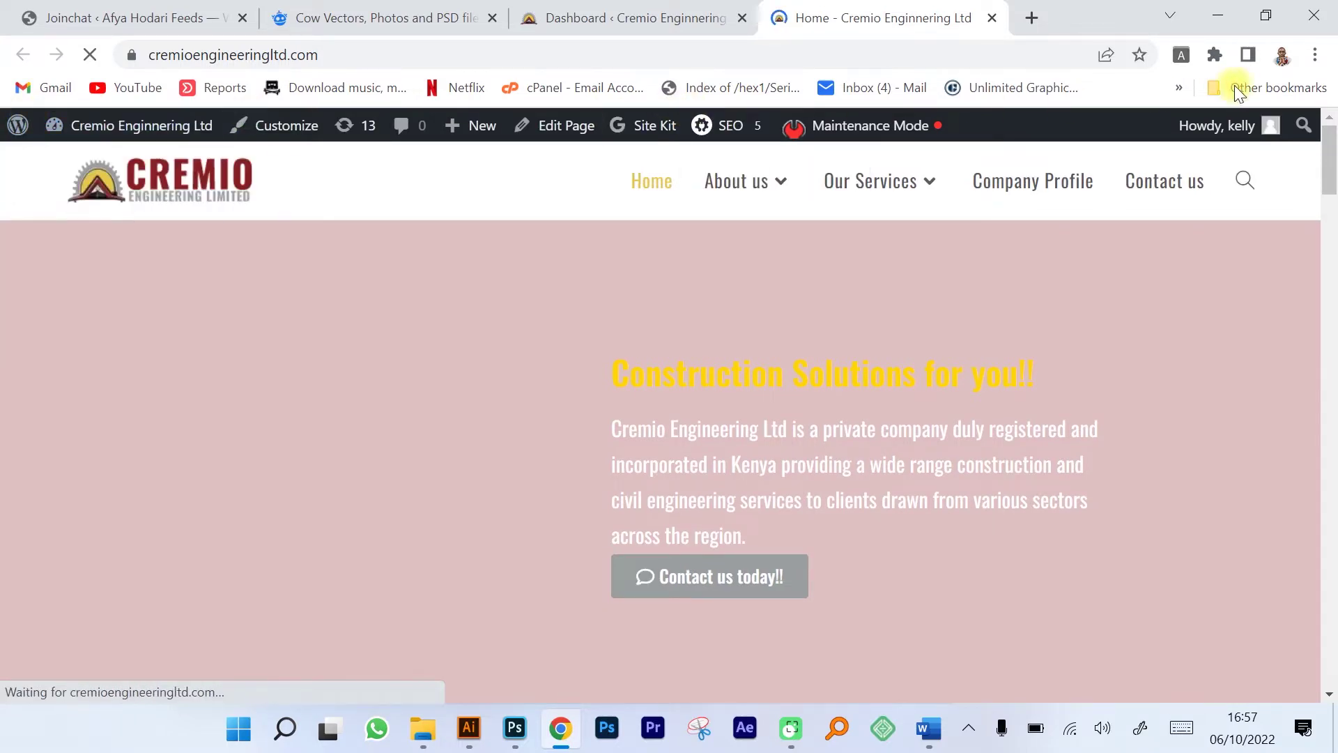
# - Browse the homepage menus and sections down to the services, then narrow the browser window
pyautogui.moveTo(1250, 143)
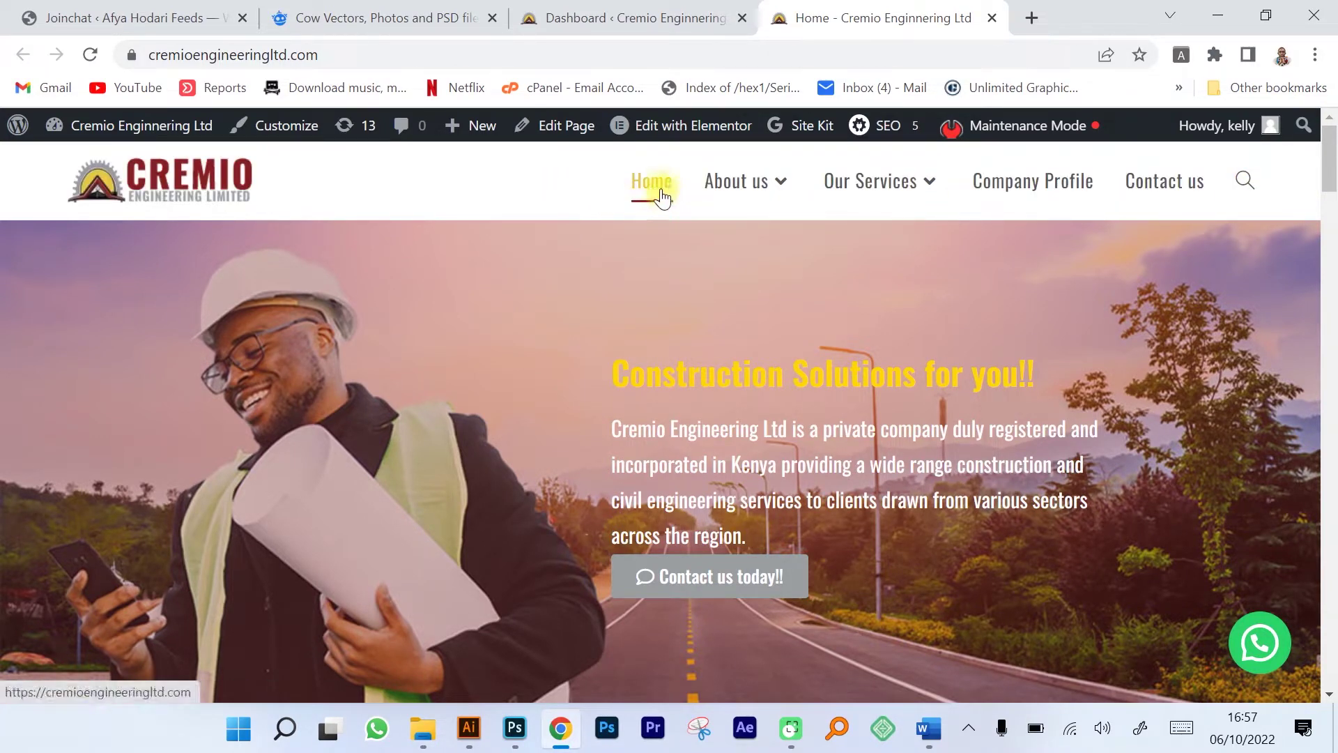
pyautogui.moveTo(749, 196)
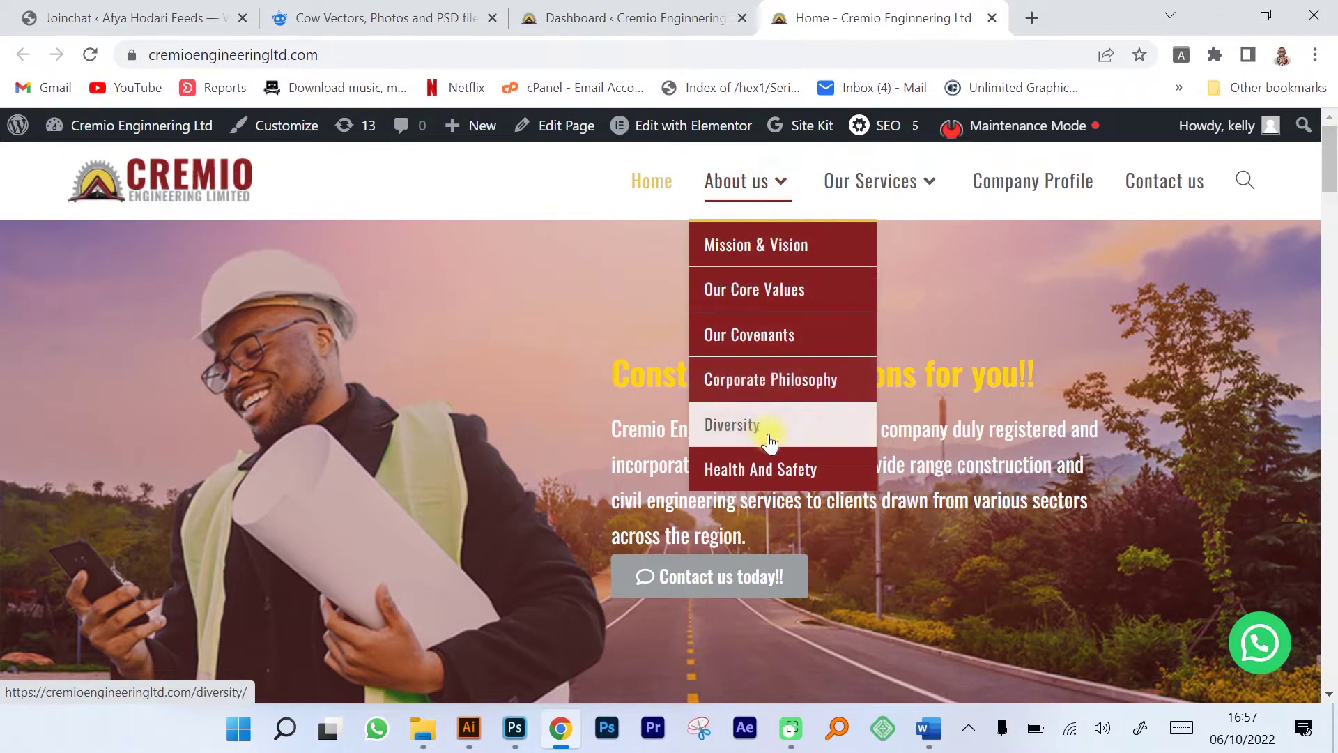
pyautogui.moveTo(884, 180)
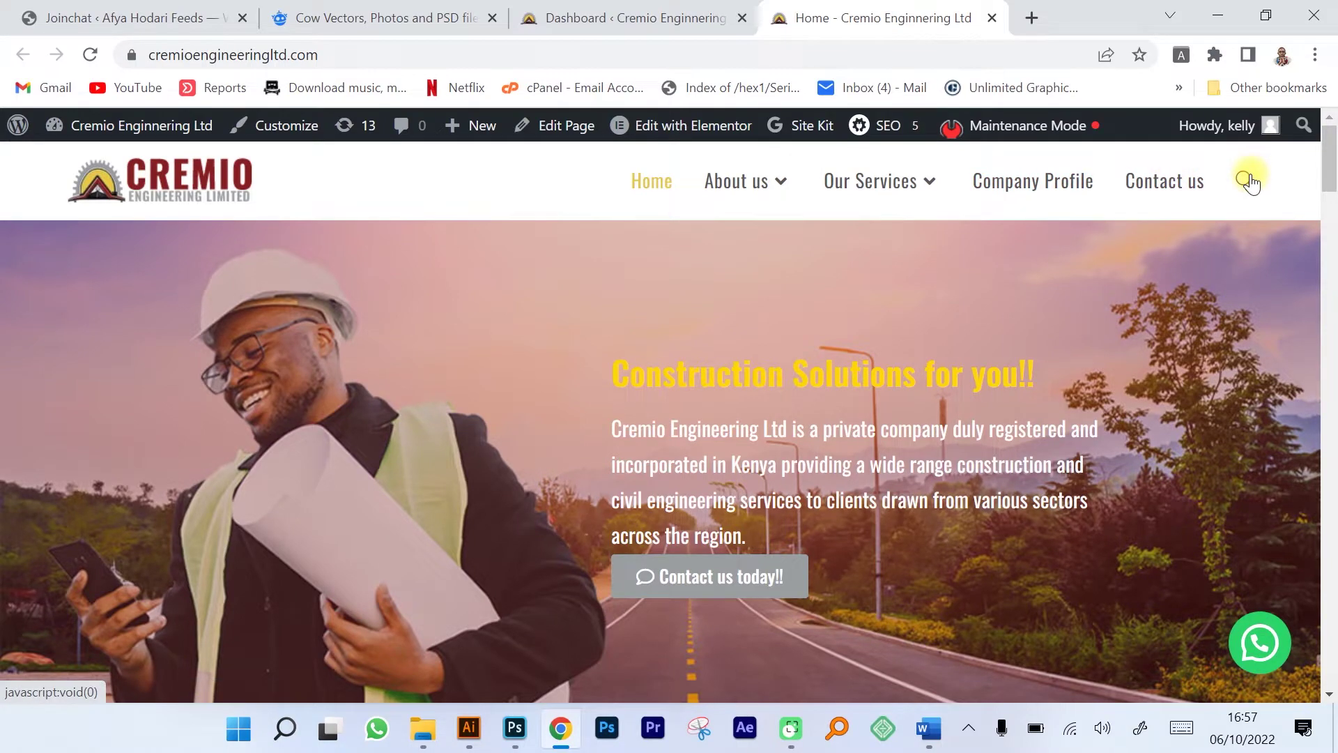
pyautogui.scroll(-4, 473, 341)
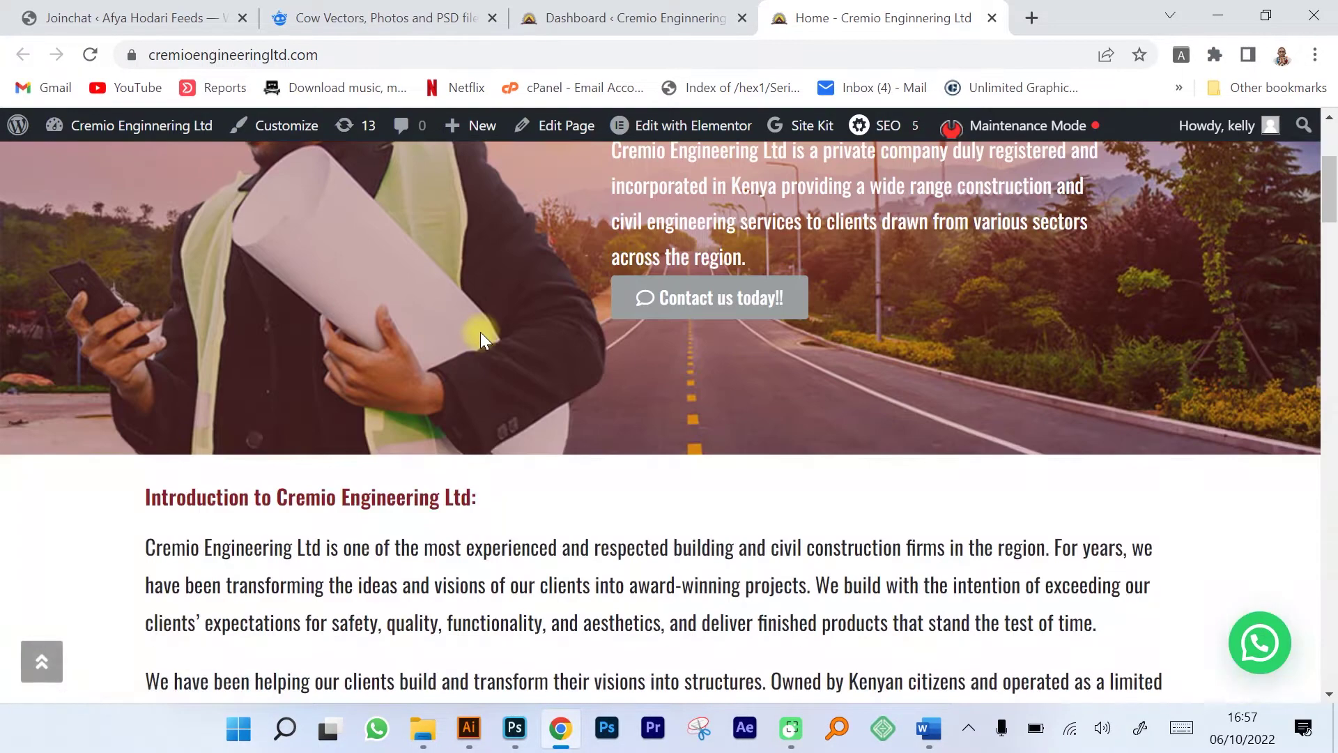
pyautogui.scroll(-4, 484, 331)
pyautogui.scroll(-4, 491, 328)
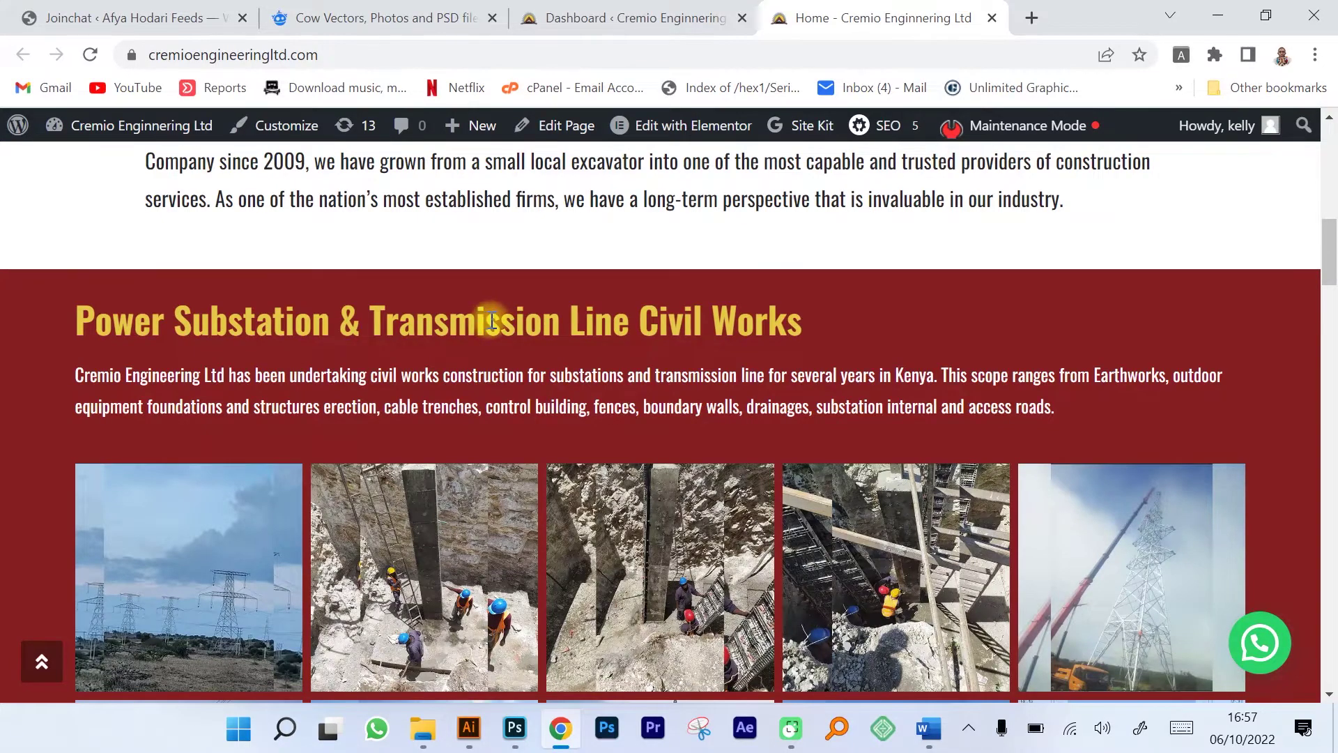
pyautogui.scroll(-10, 492, 319)
pyautogui.scroll(-6, 497, 316)
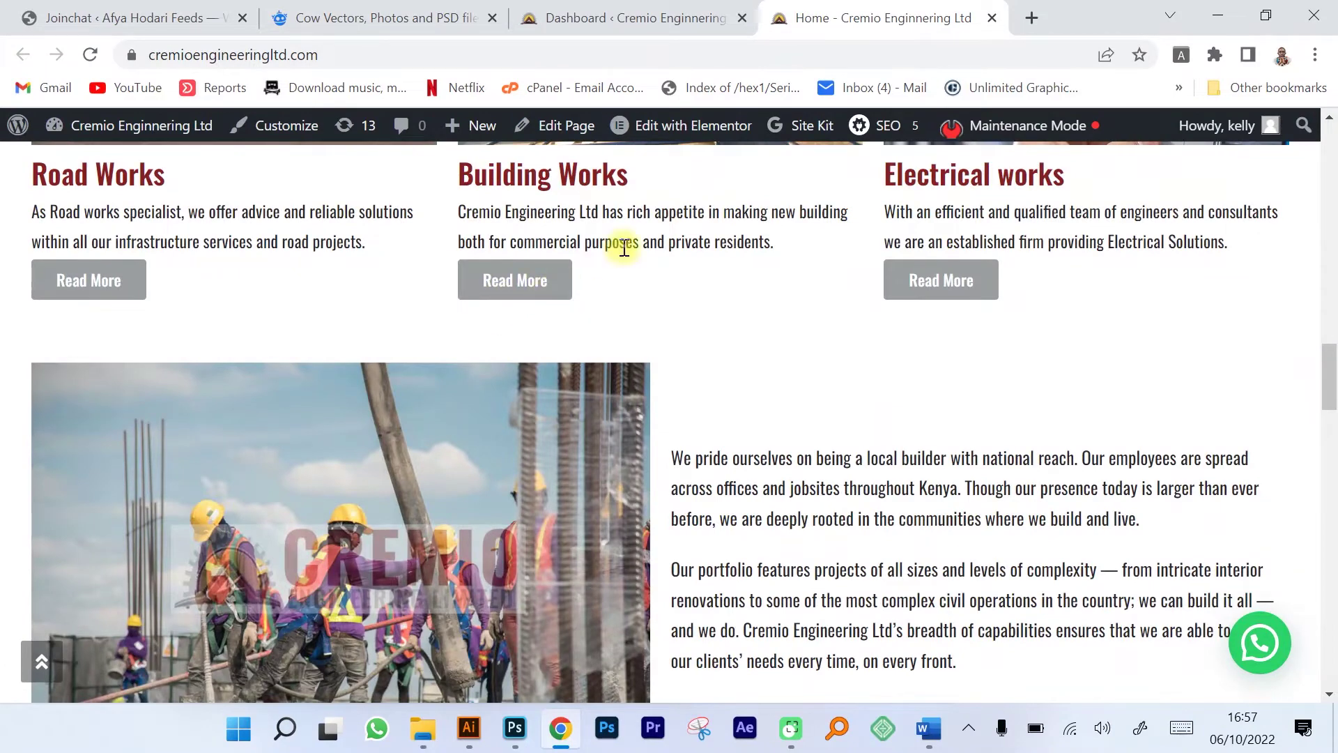
pyautogui.click(1267, 19)
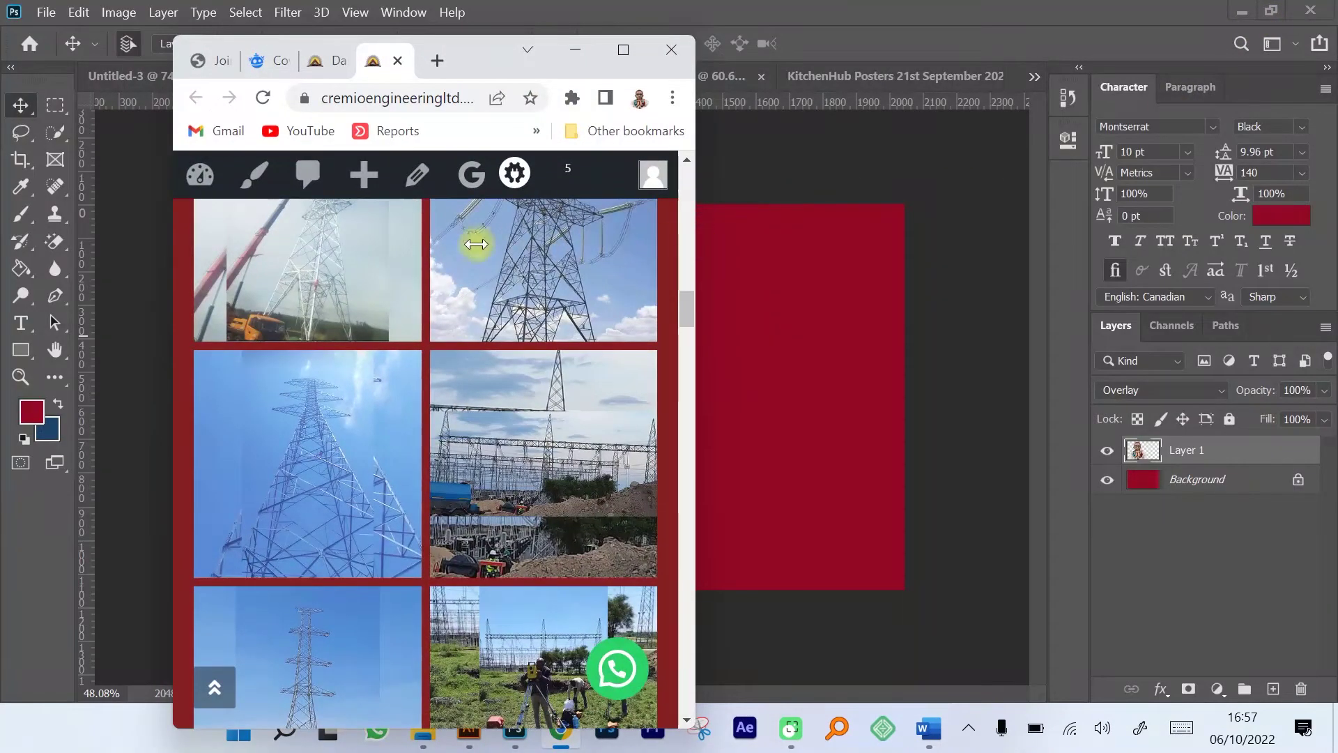
pyautogui.scroll(15, 476, 244)
pyautogui.click(619, 250)
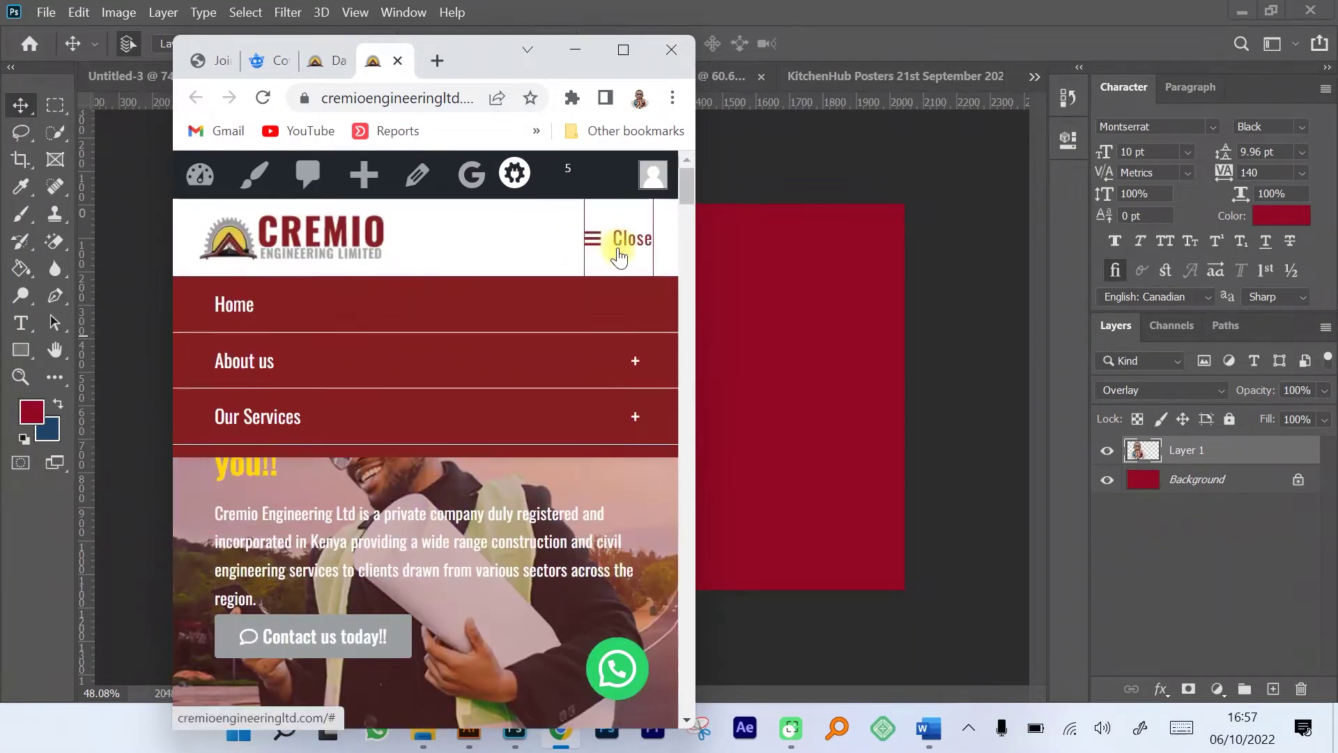
pyautogui.click(613, 241)
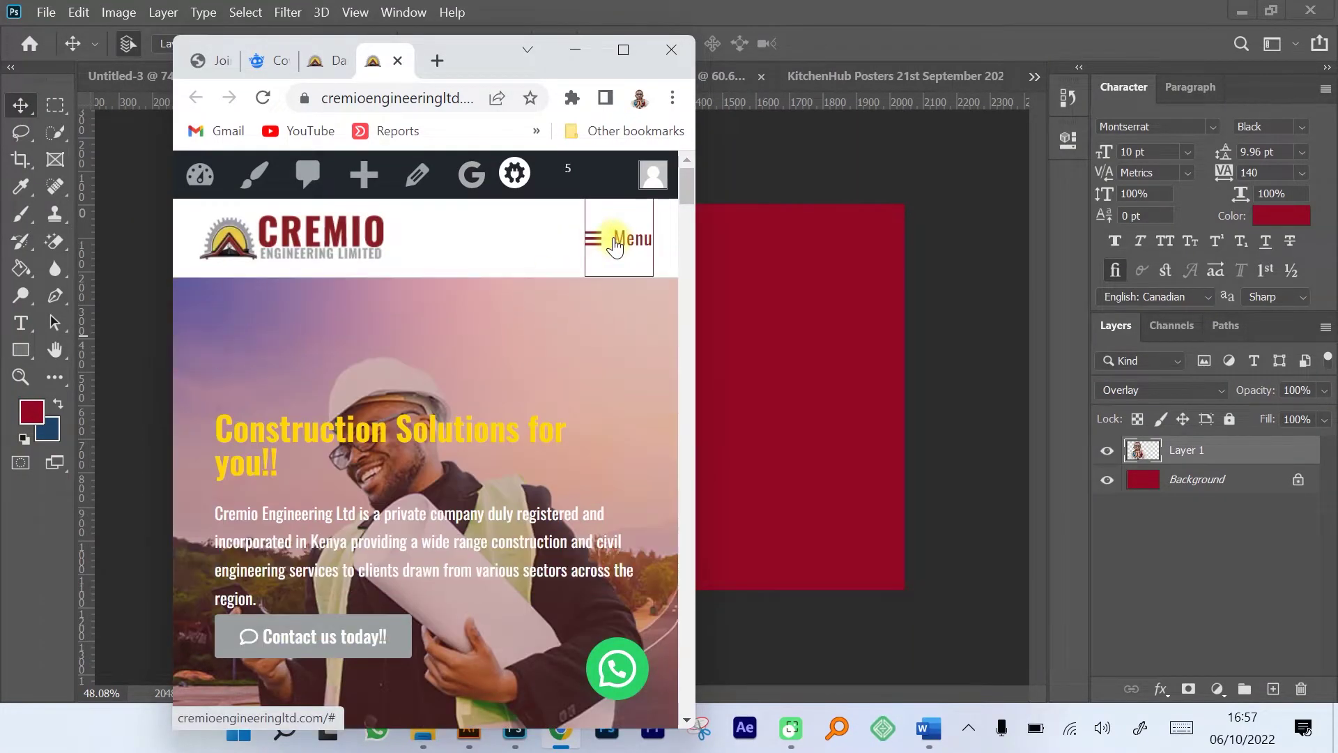
pyautogui.scroll(-2, 613, 237)
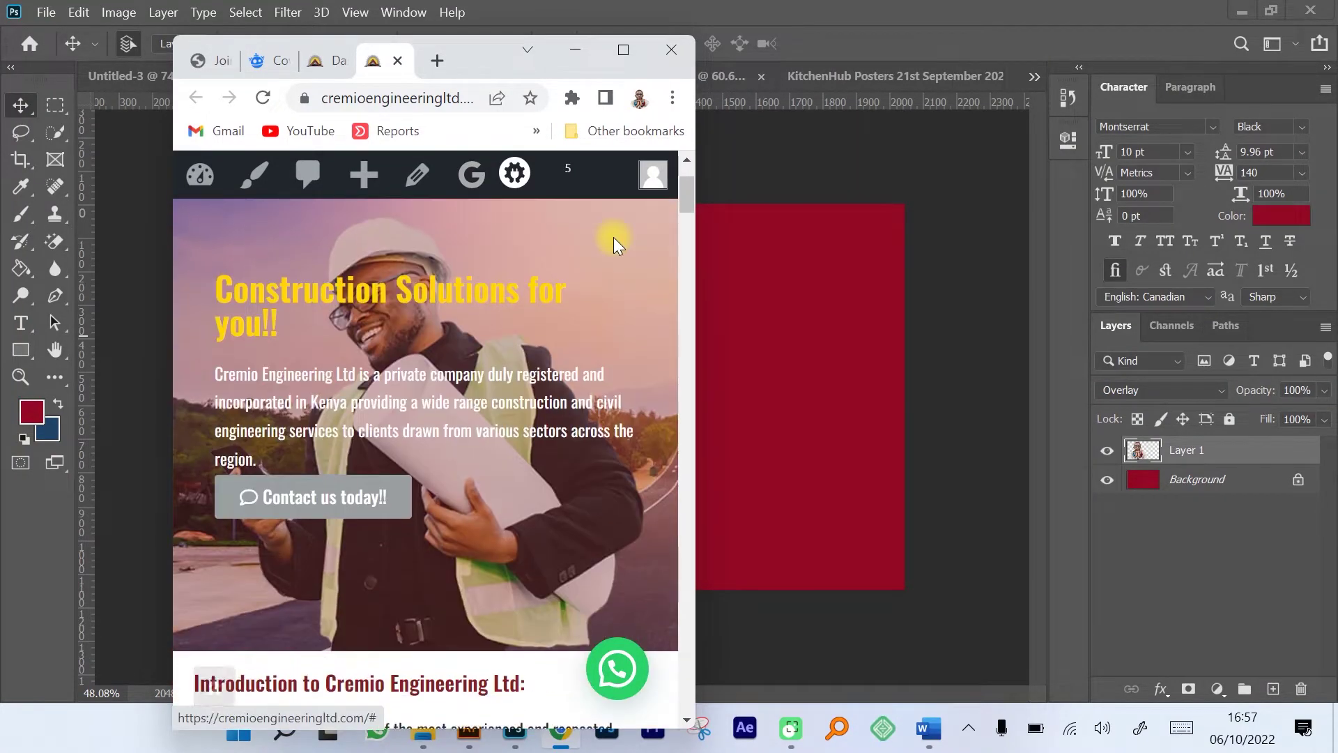
pyautogui.click(620, 50)
pyautogui.scroll(-10, 681, 353)
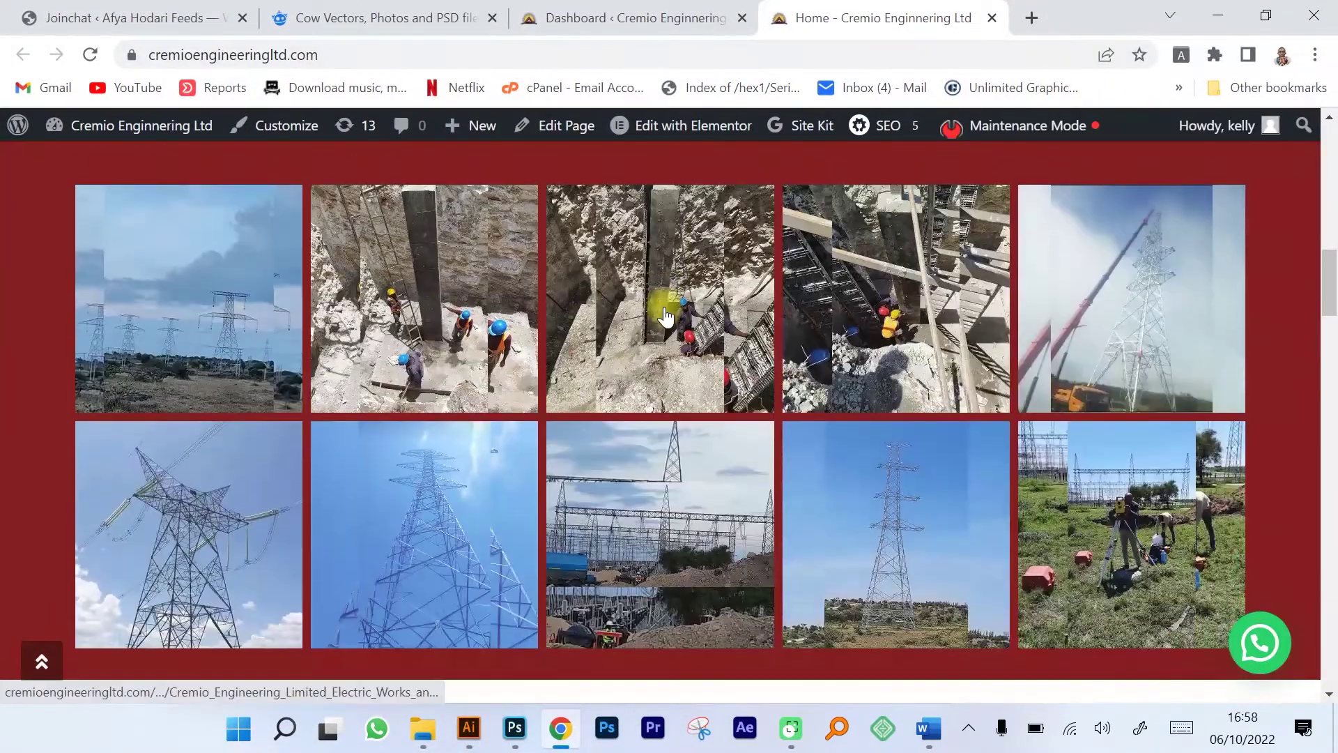
pyautogui.scroll(9, 666, 315)
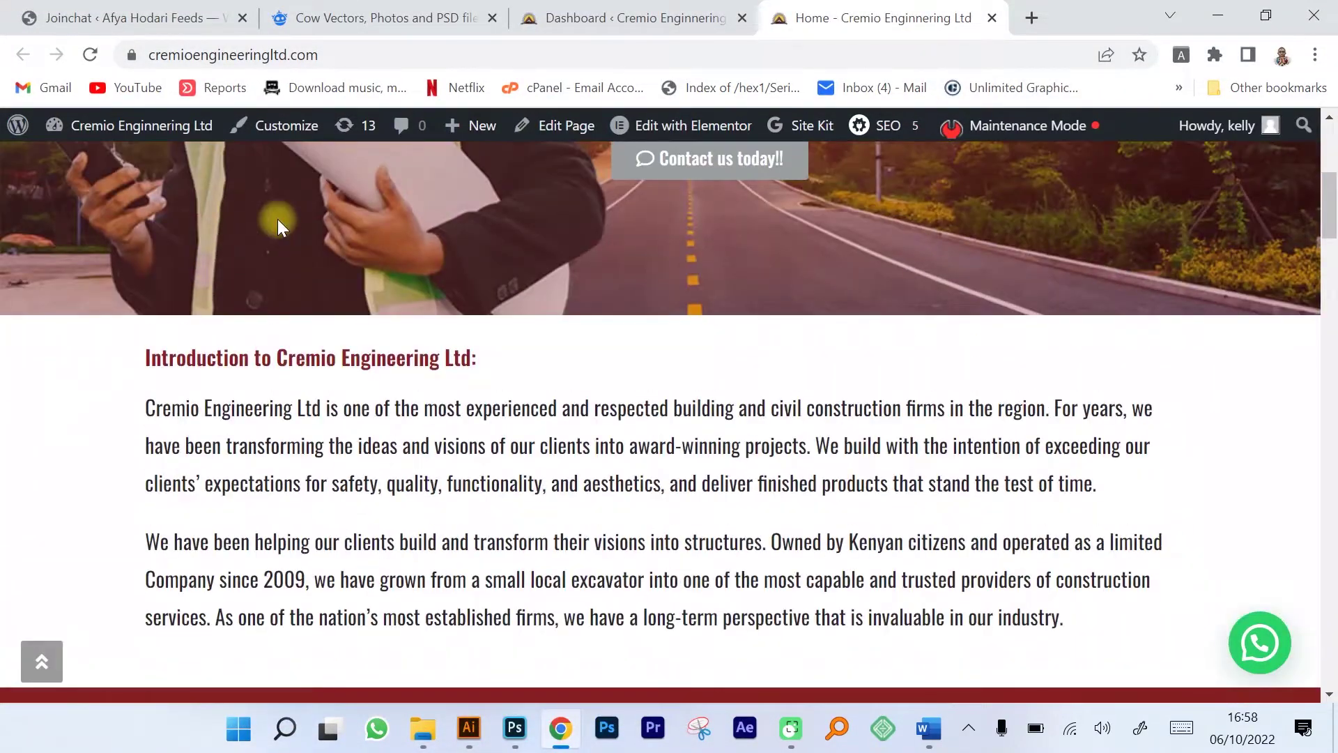
pyautogui.scroll(-6, 278, 220)
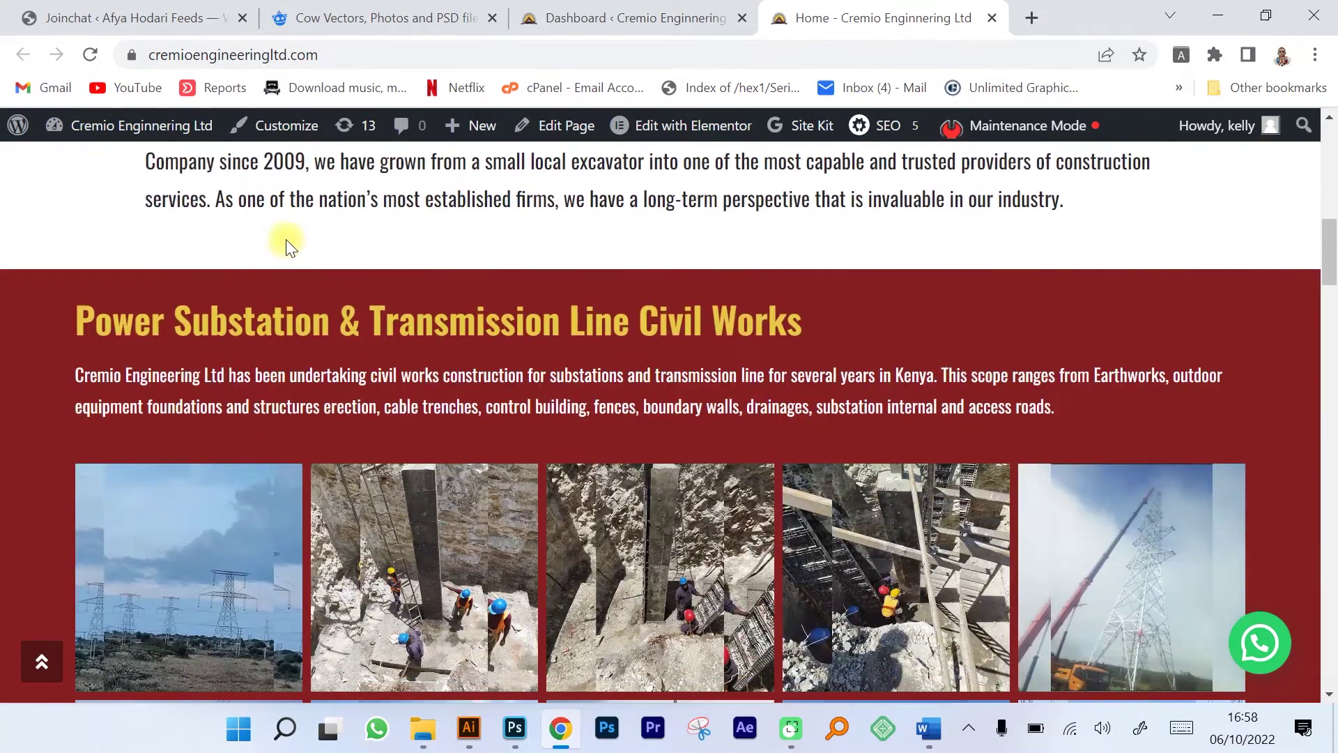
pyautogui.scroll(2, 295, 239)
pyautogui.scroll(-11, 299, 241)
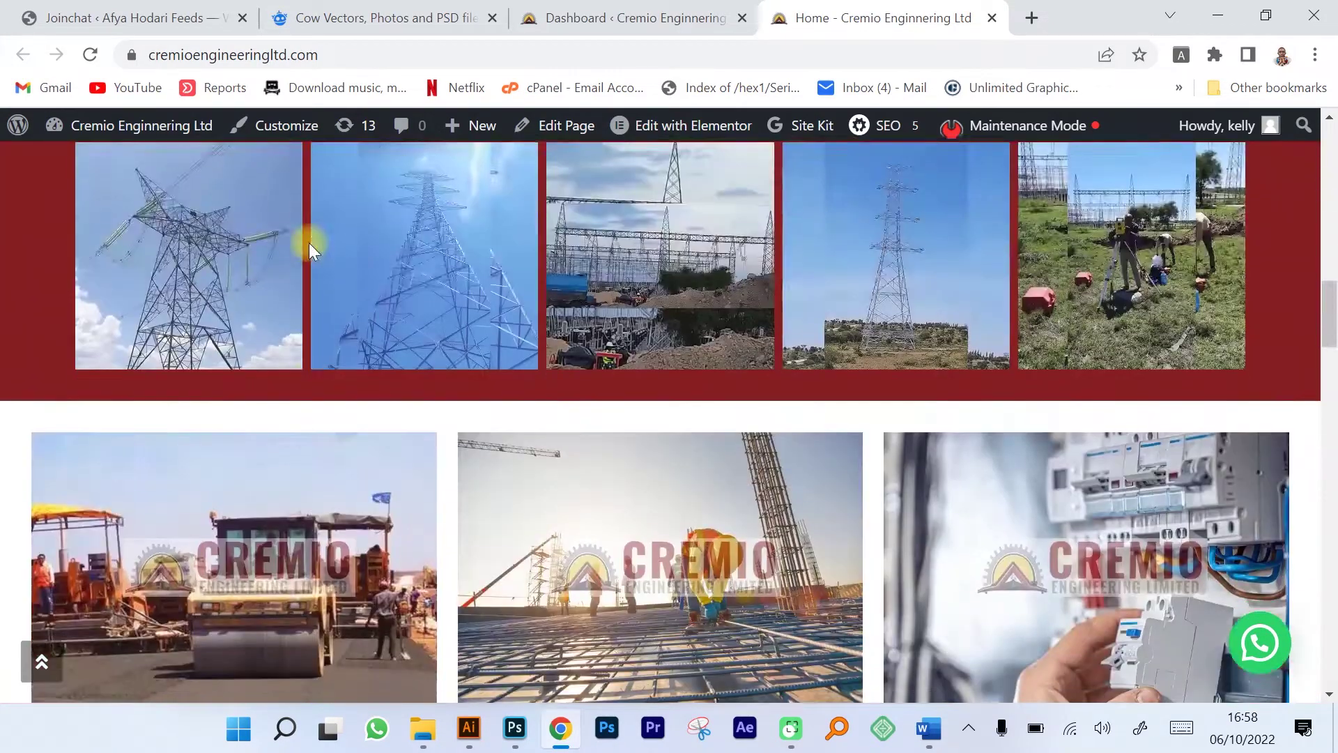
pyautogui.scroll(-4, 312, 239)
pyautogui.scroll(8, 337, 352)
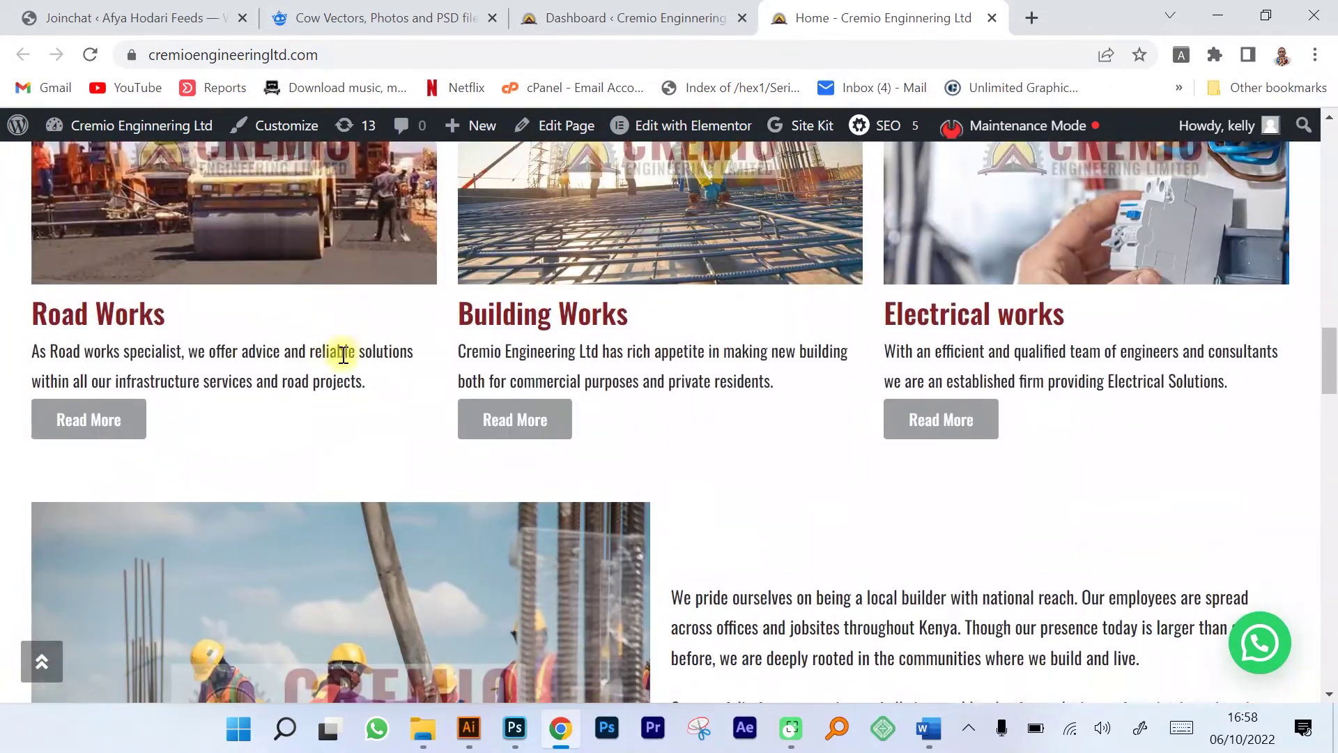
pyautogui.scroll(-2, 231, 333)
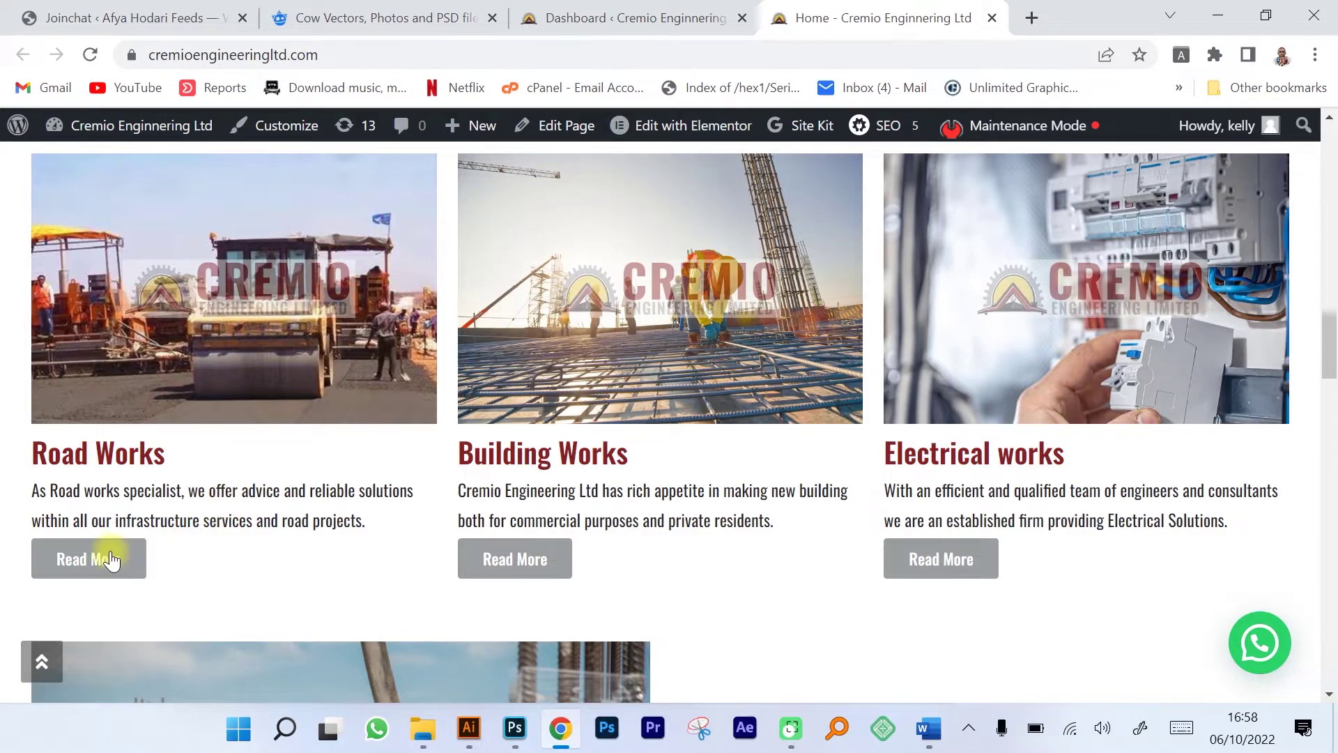
pyautogui.scroll(-15, 289, 486)
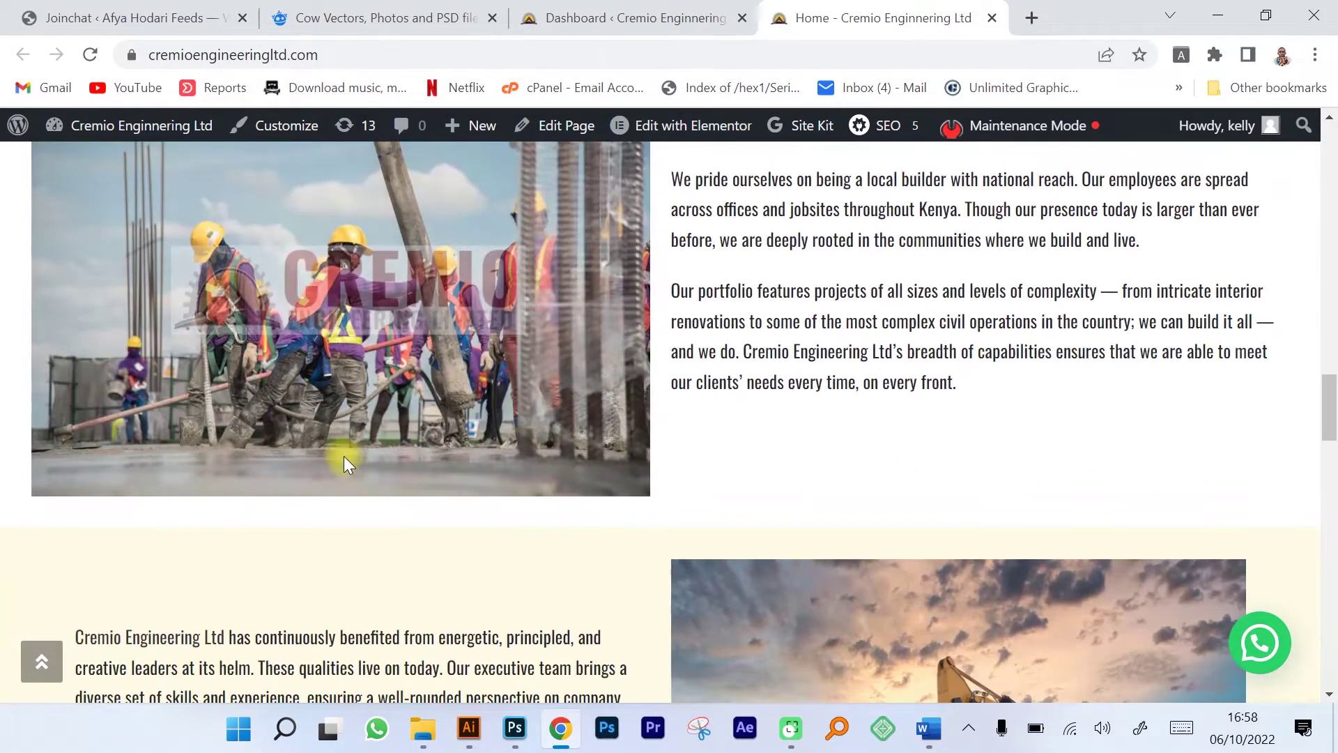
pyautogui.scroll(-15, 342, 444)
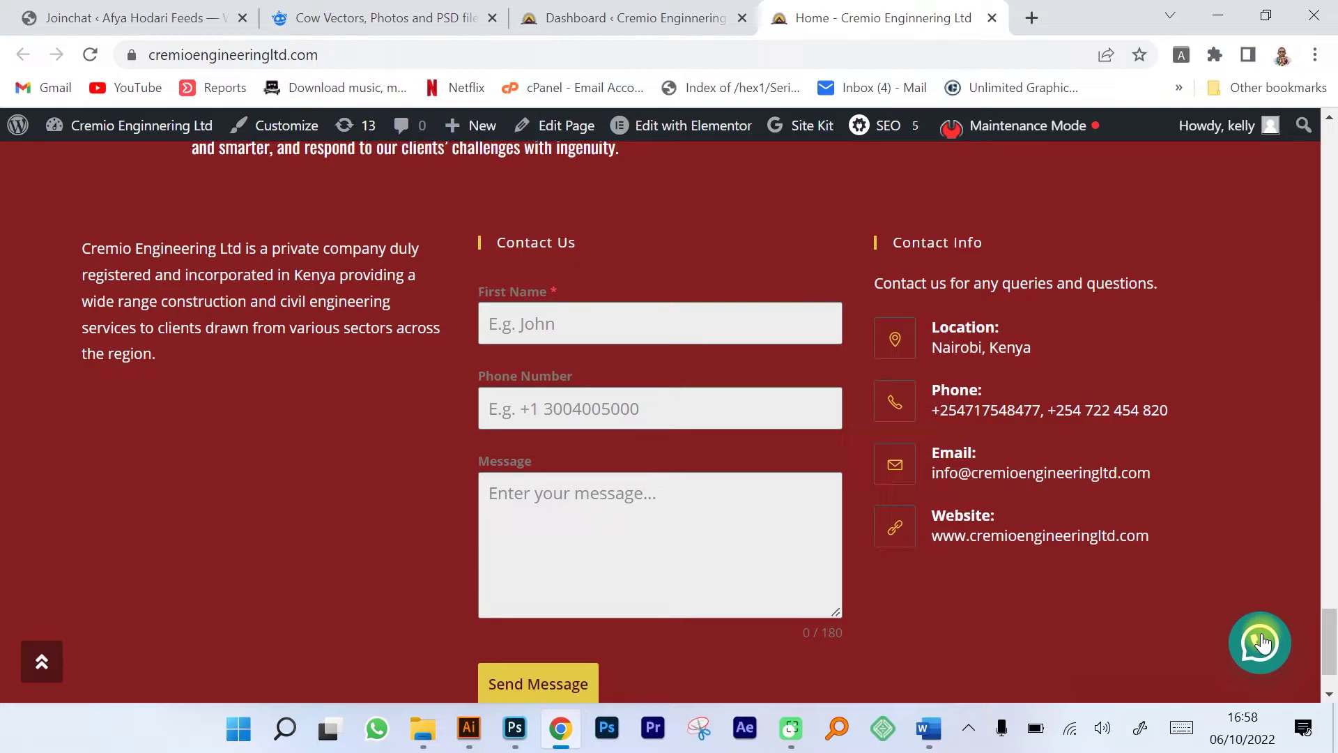
pyautogui.scroll(20, 1199, 528)
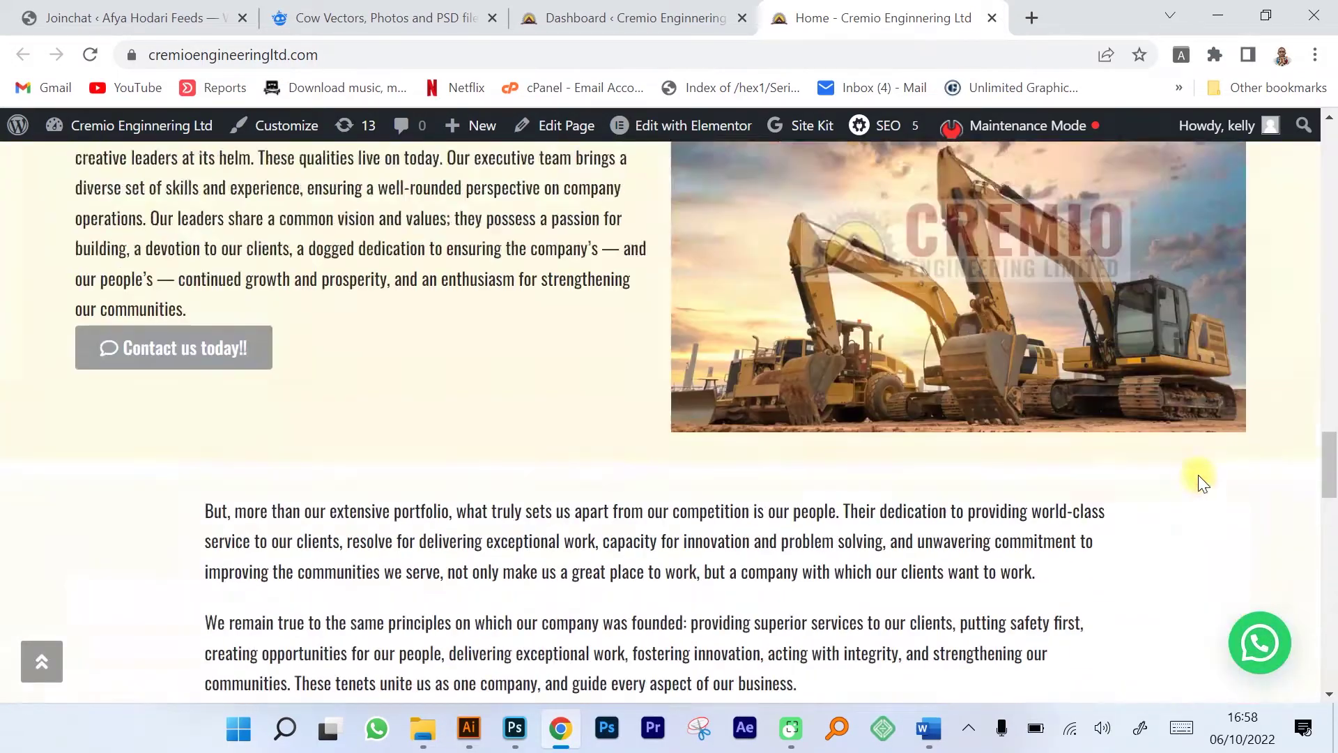
pyautogui.scroll(15, 1198, 474)
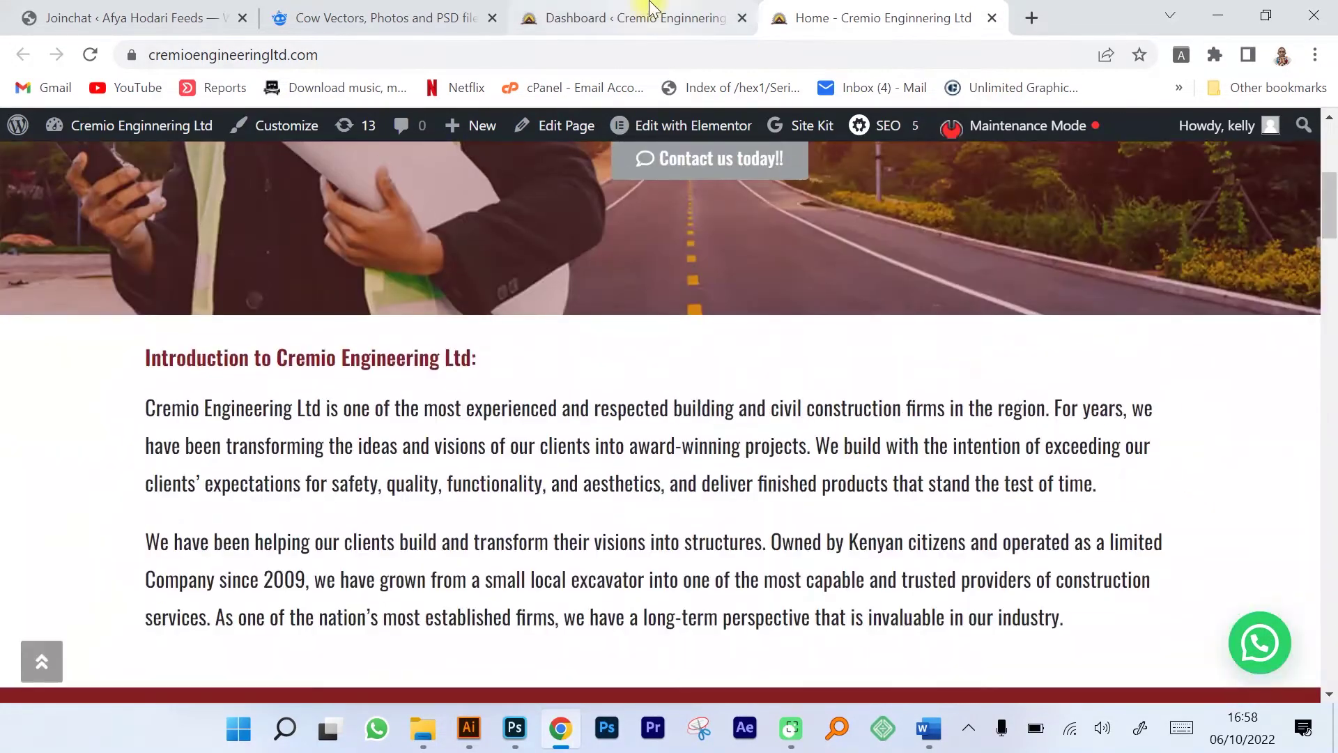
pyautogui.click(649, 8)
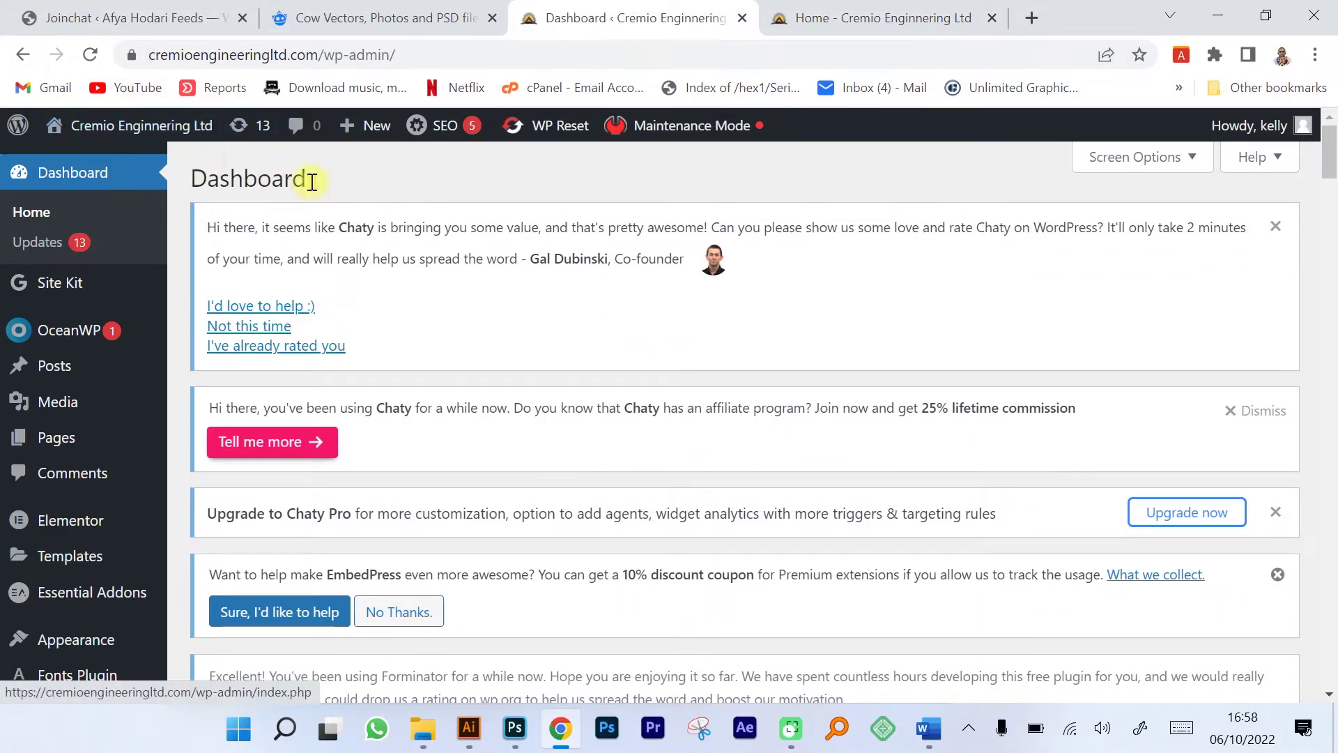
# - Go to the Appearance > Themes page in the admin sidebar
pyautogui.scroll(-12, 398, 211)
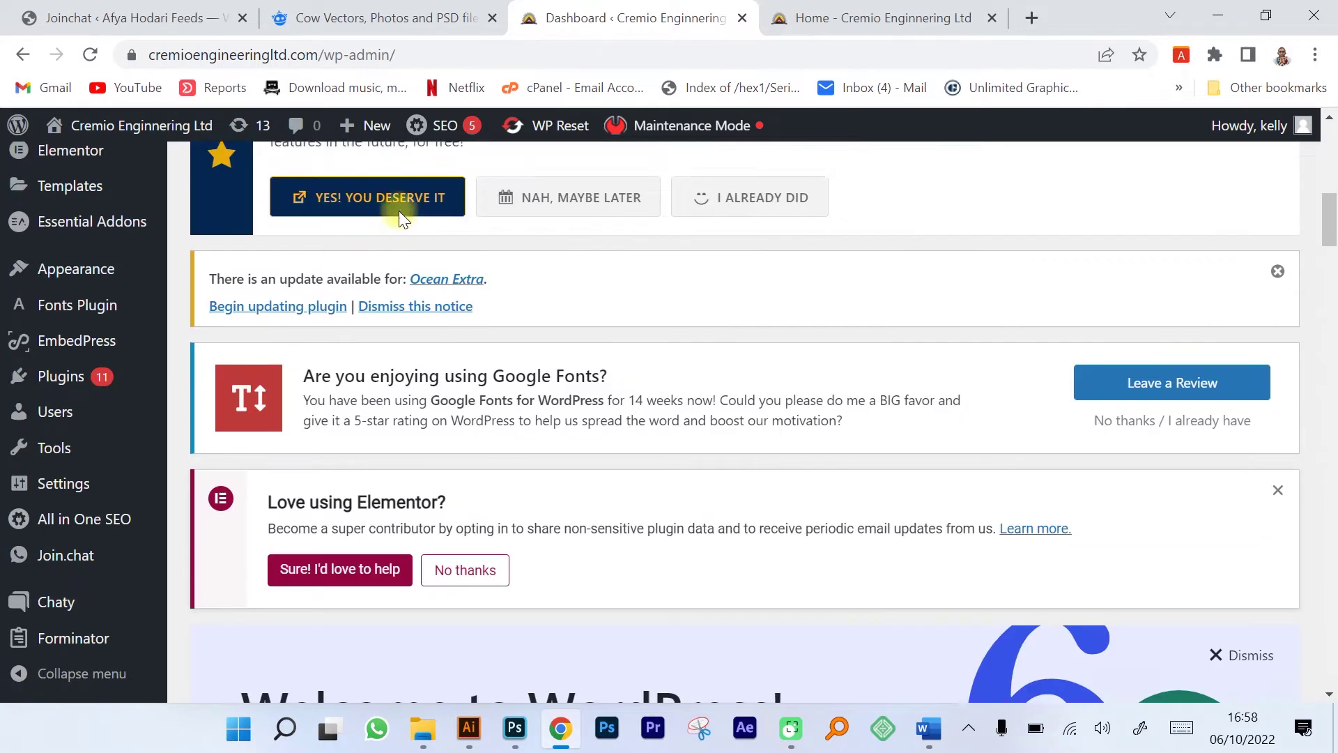
pyautogui.scroll(12, 401, 211)
pyautogui.moveTo(63, 286)
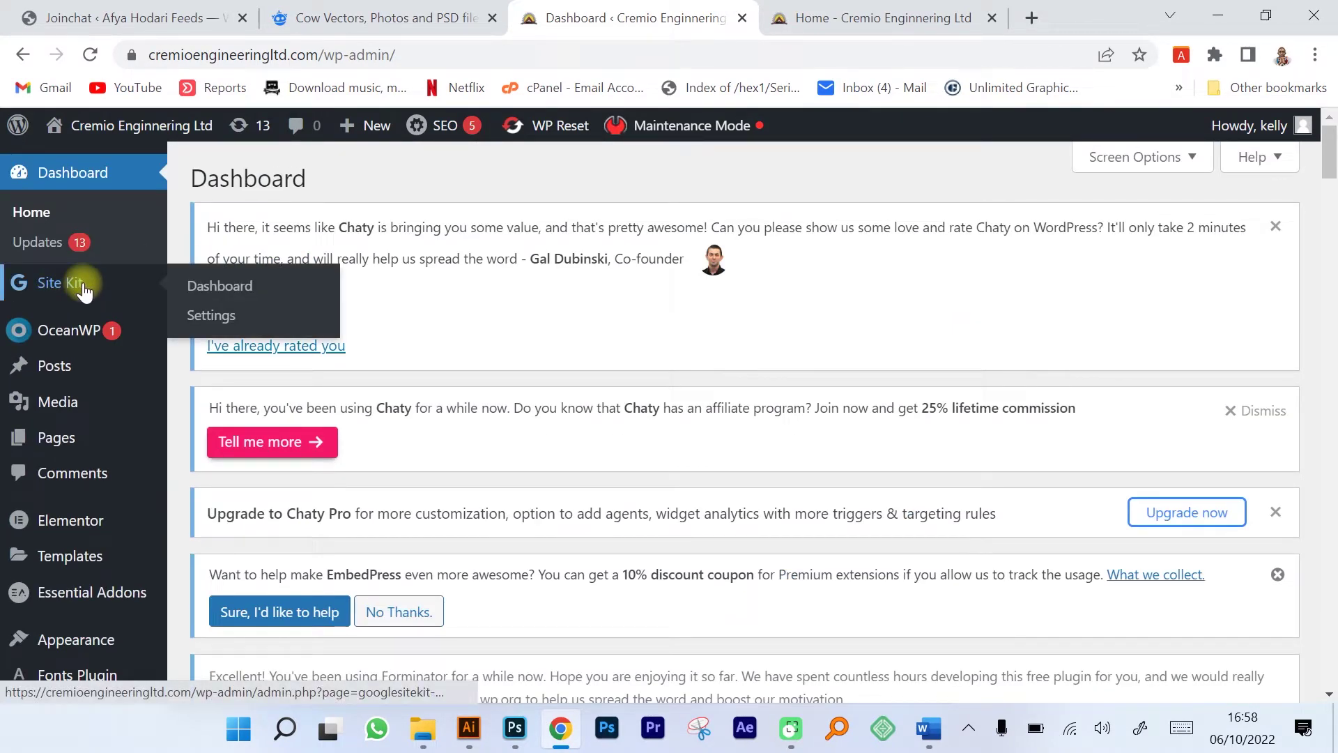
pyautogui.scroll(-5, 105, 349)
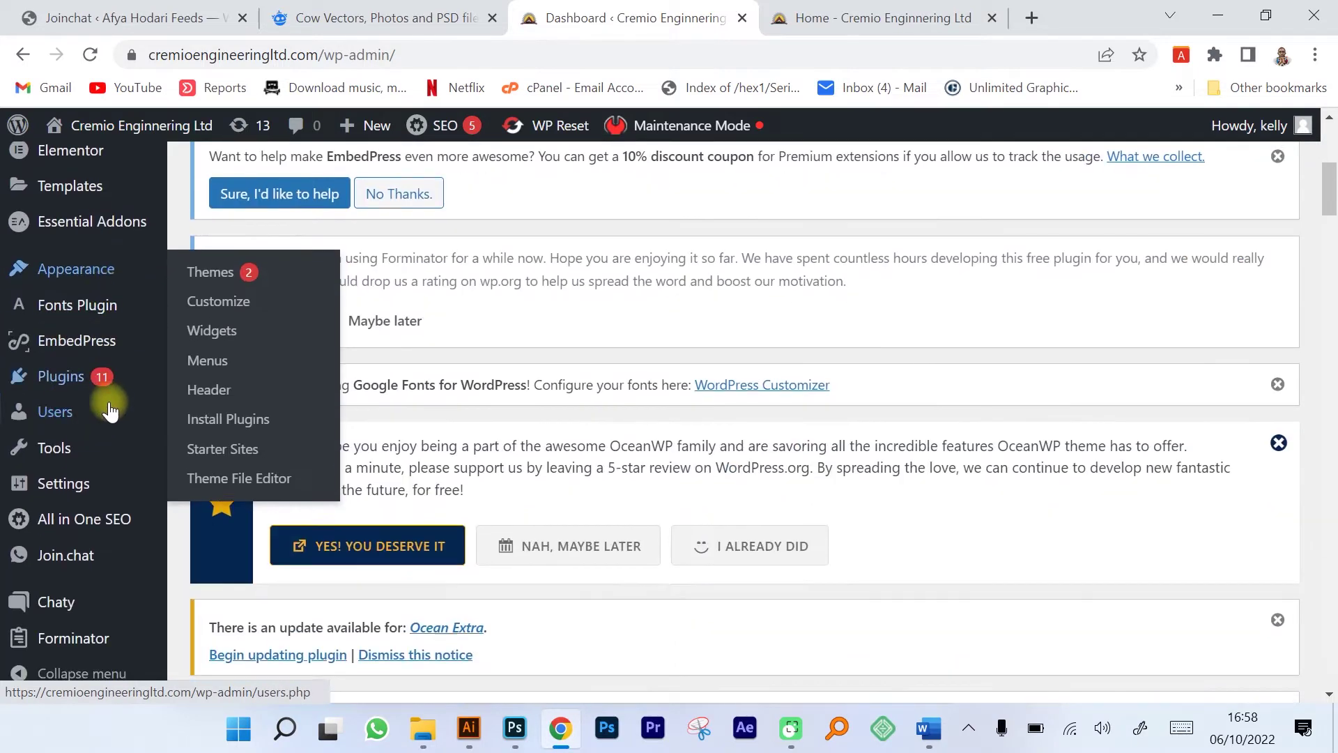
pyautogui.moveTo(129, 401)
pyautogui.scroll(-2, 118, 579)
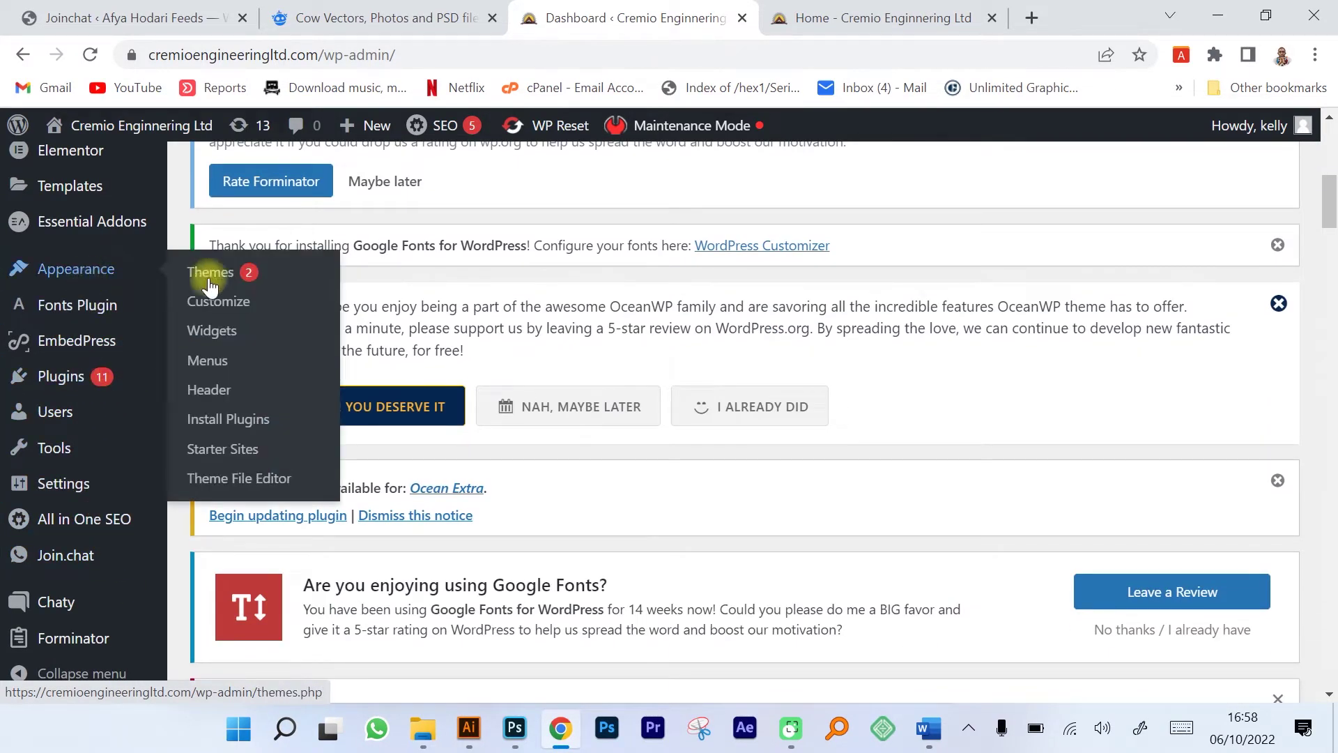
pyautogui.click(227, 275)
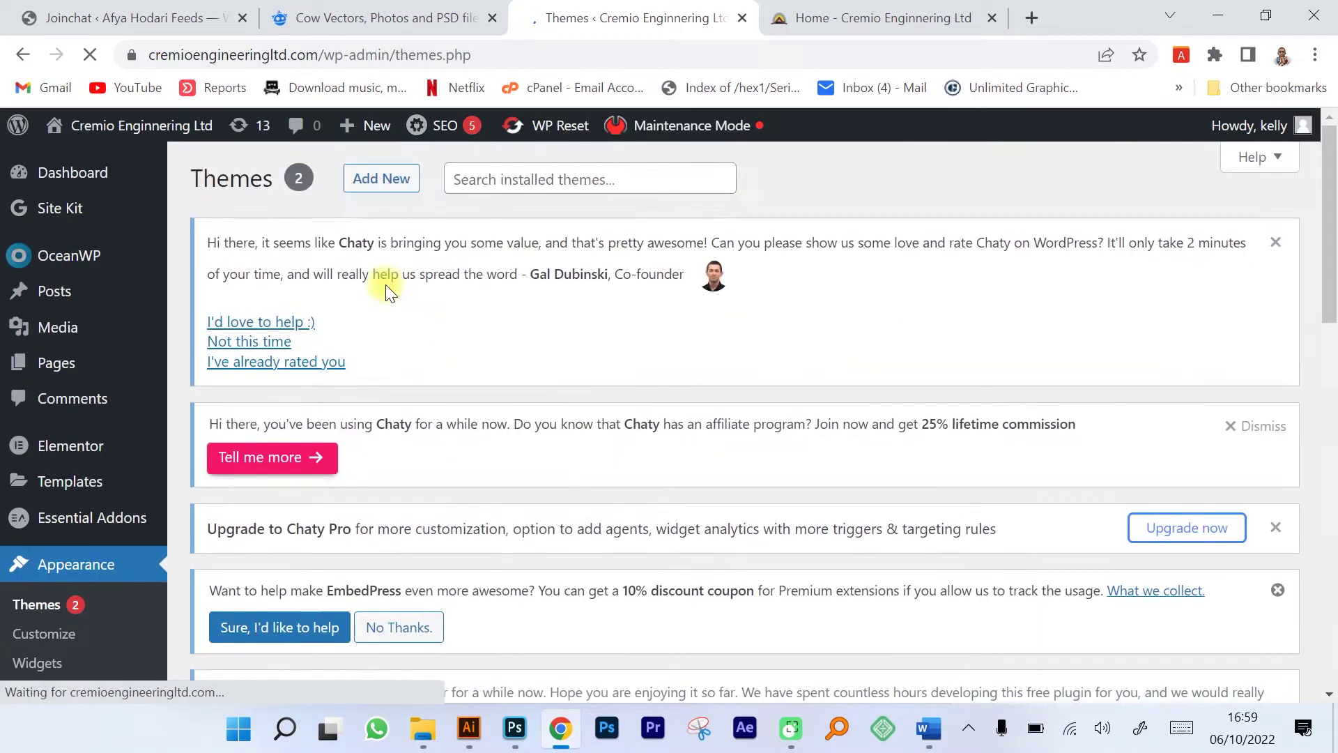
# - Browse the 200 Popular themes cards, with OceanWP shown as installed and active
pyautogui.scroll(-3, 386, 285)
pyautogui.scroll(-4, 514, 295)
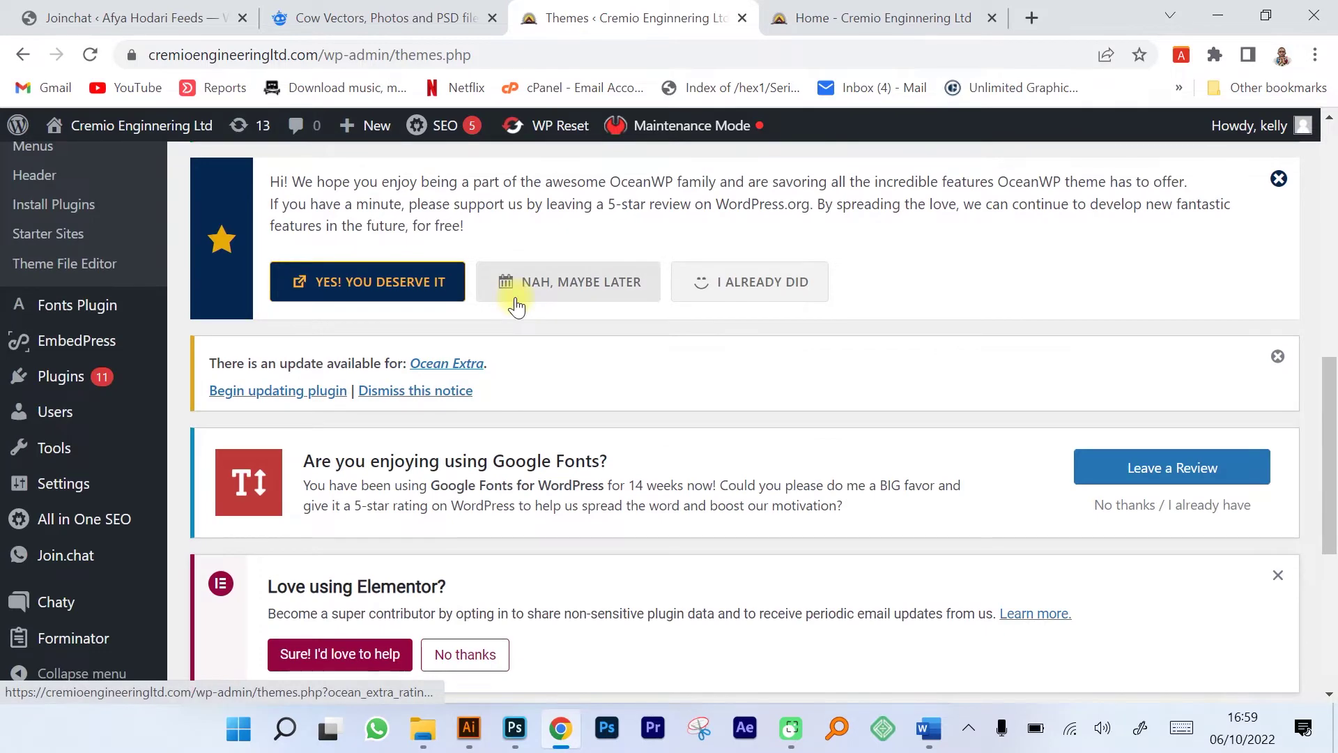
pyautogui.scroll(-5, 516, 305)
pyautogui.scroll(-2, 516, 304)
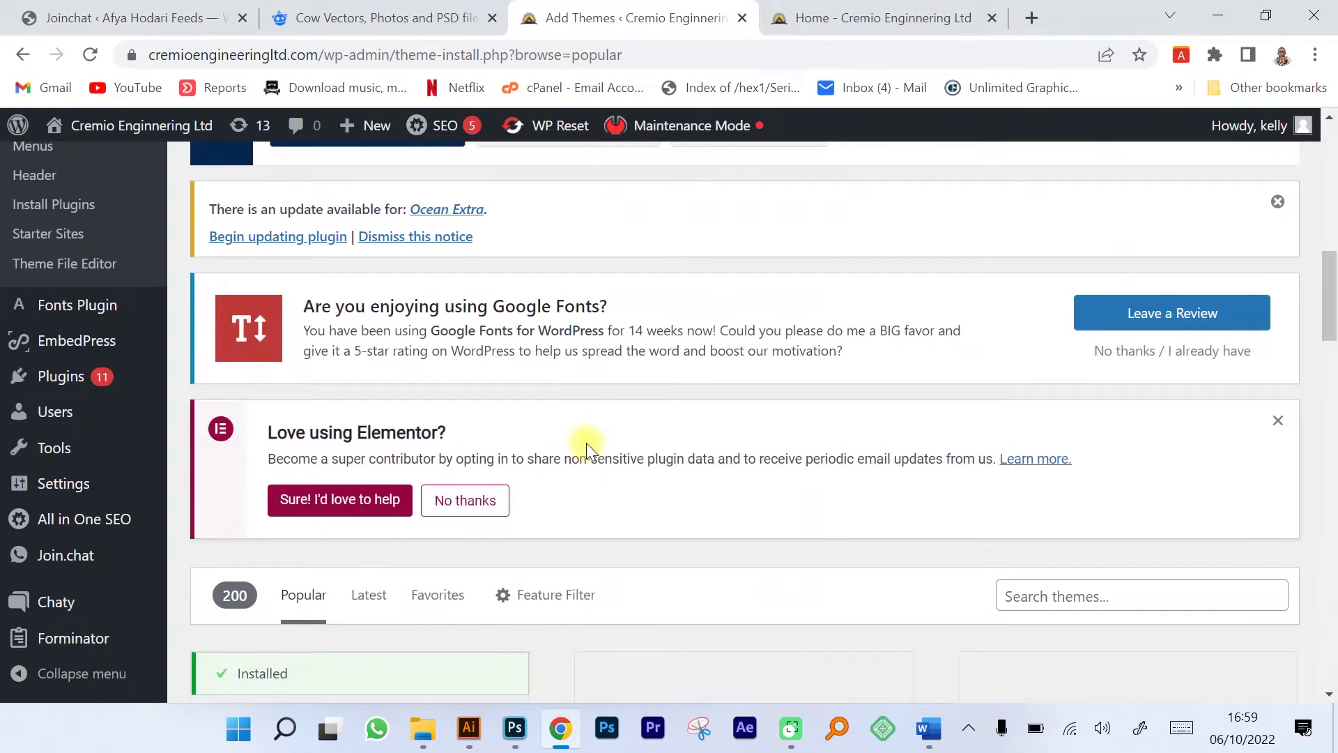
pyautogui.scroll(-8, 591, 446)
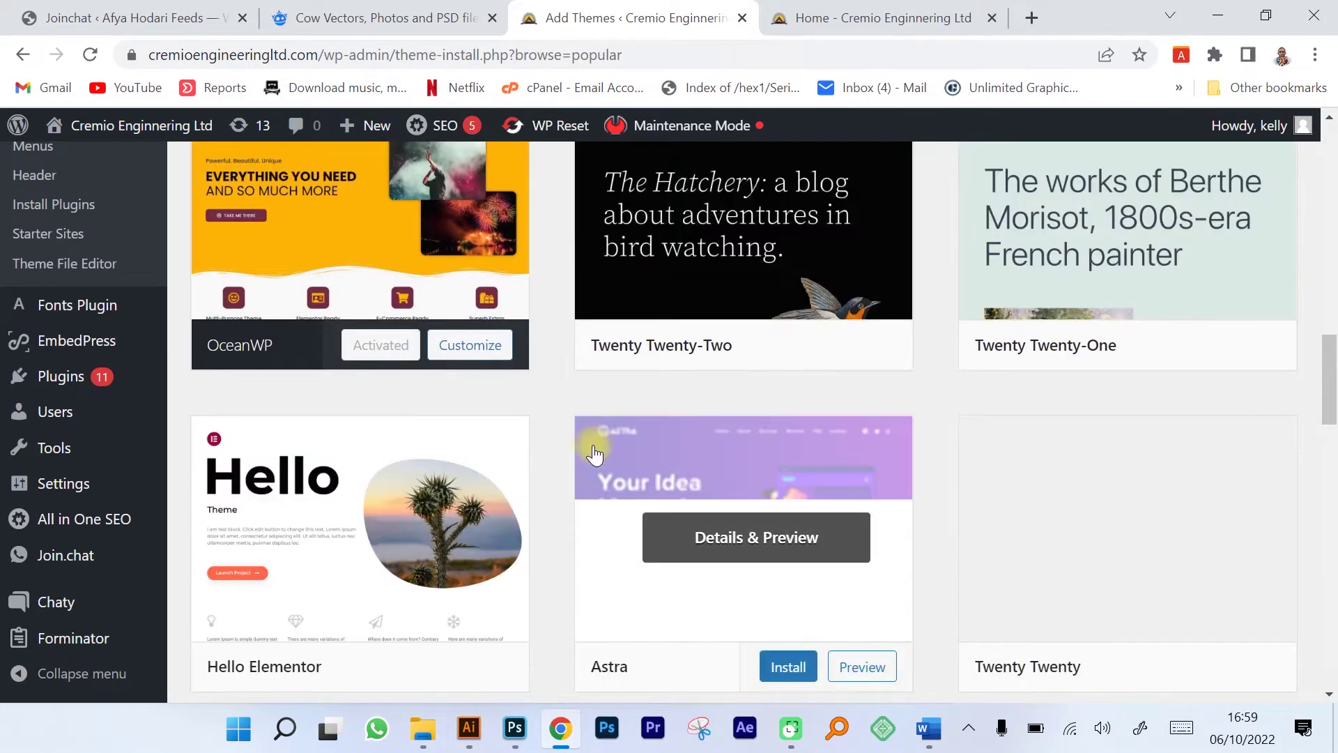
pyautogui.scroll(6, 593, 452)
pyautogui.scroll(-6, 607, 449)
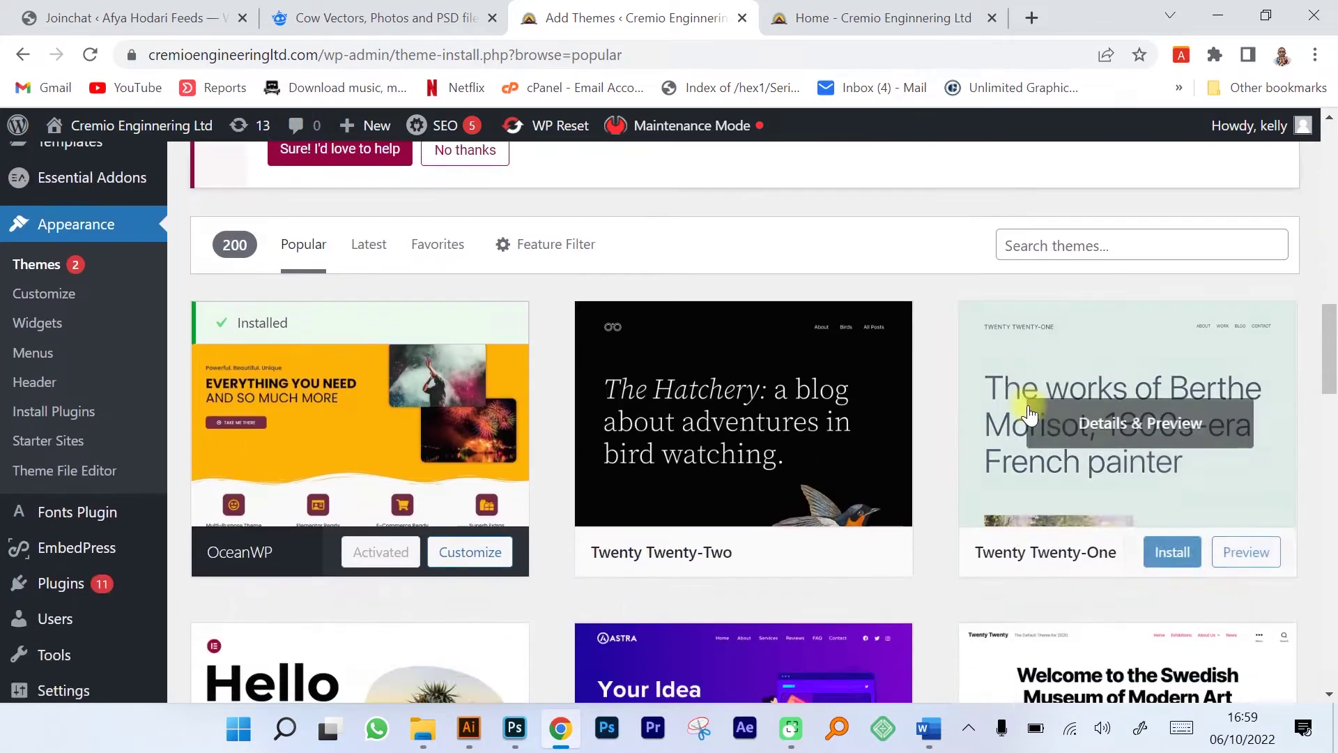
pyautogui.scroll(-6, 715, 408)
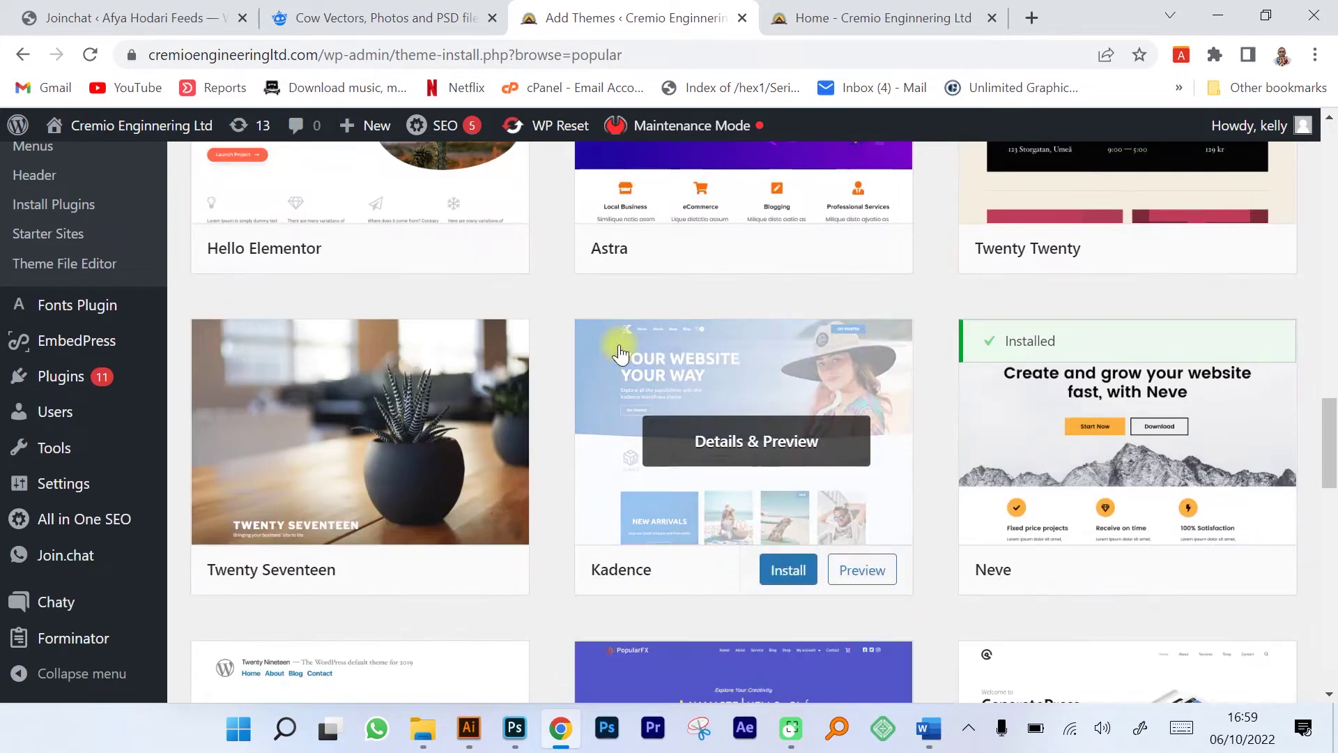
pyautogui.scroll(1, 620, 354)
pyautogui.scroll(10, 621, 354)
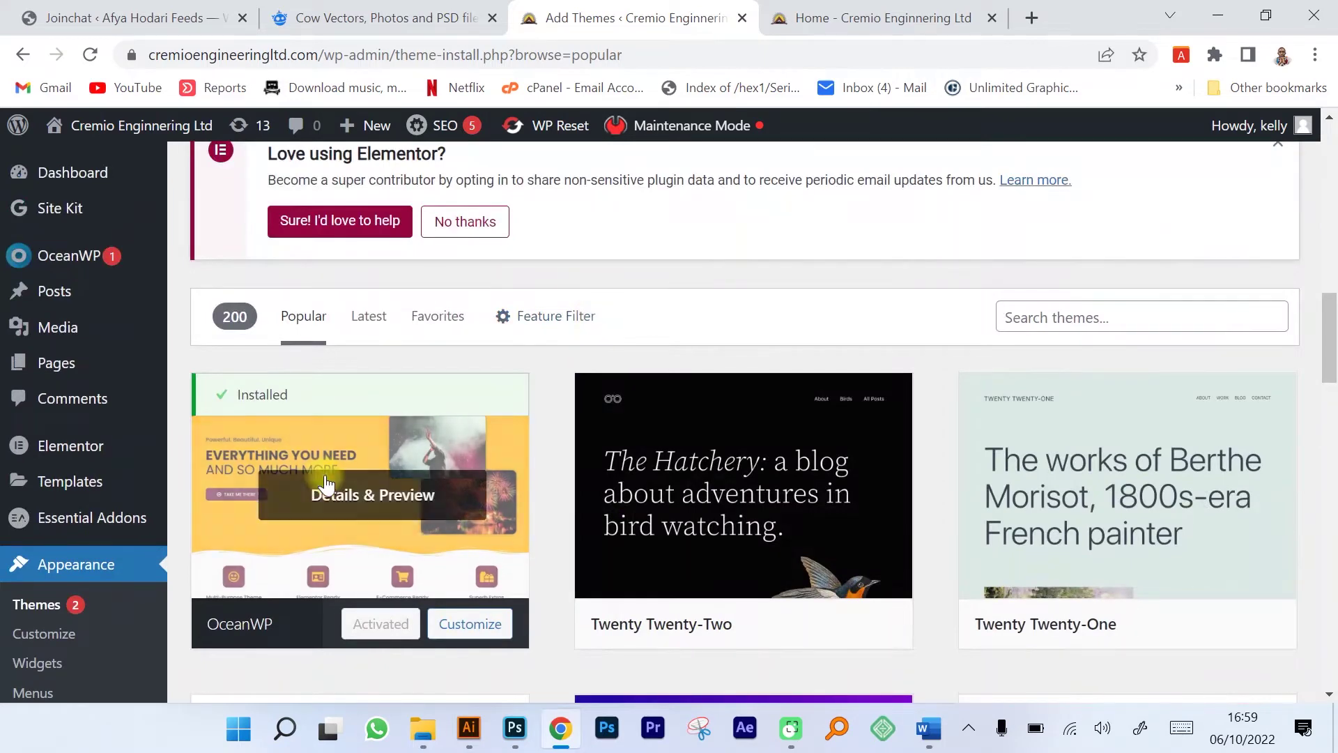
pyautogui.scroll(-8, 334, 428)
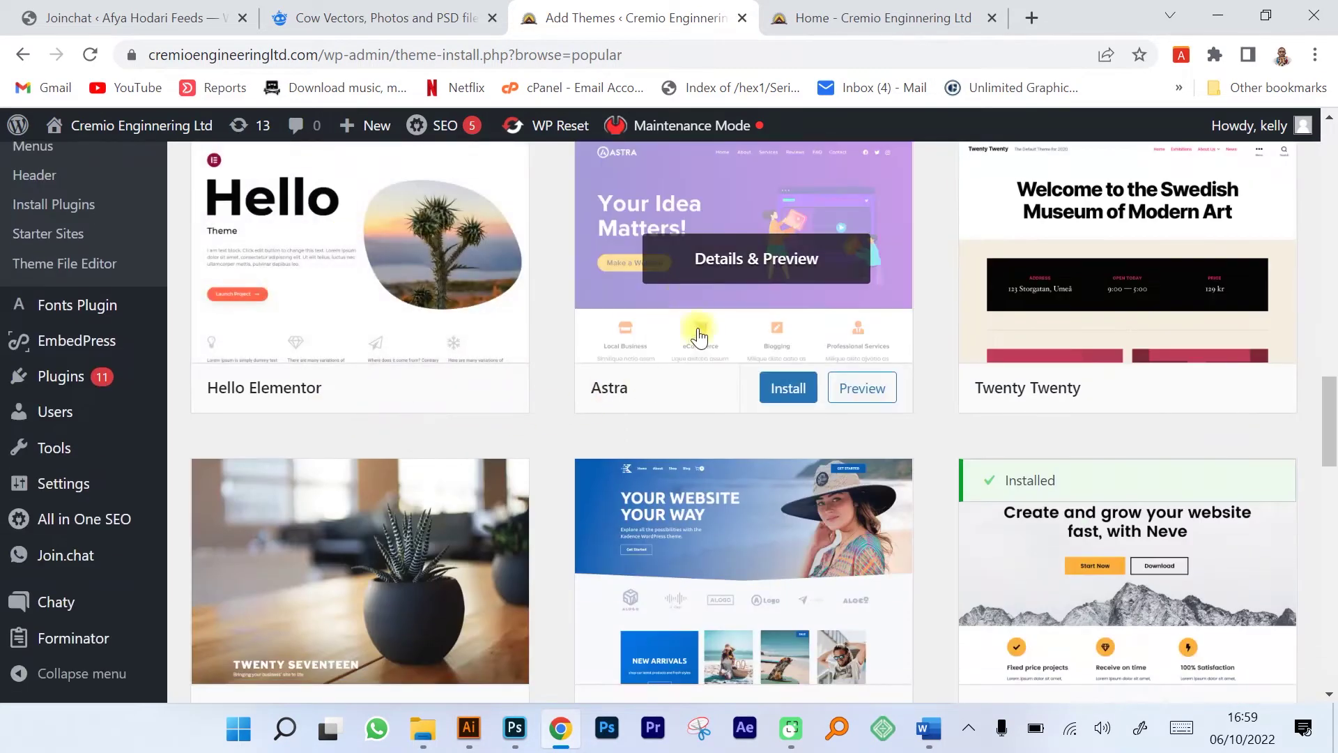
pyautogui.scroll(-5, 711, 349)
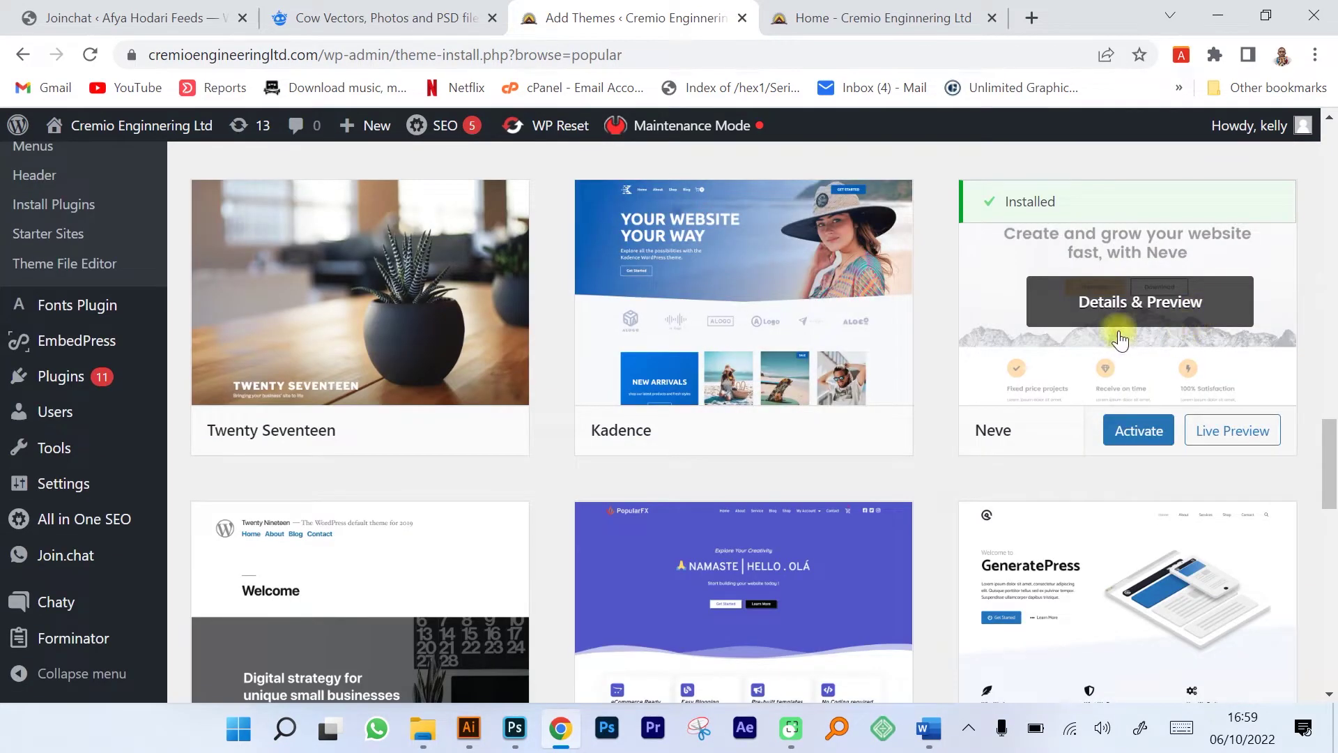
pyautogui.scroll(-2, 1065, 325)
pyautogui.moveTo(993, 192)
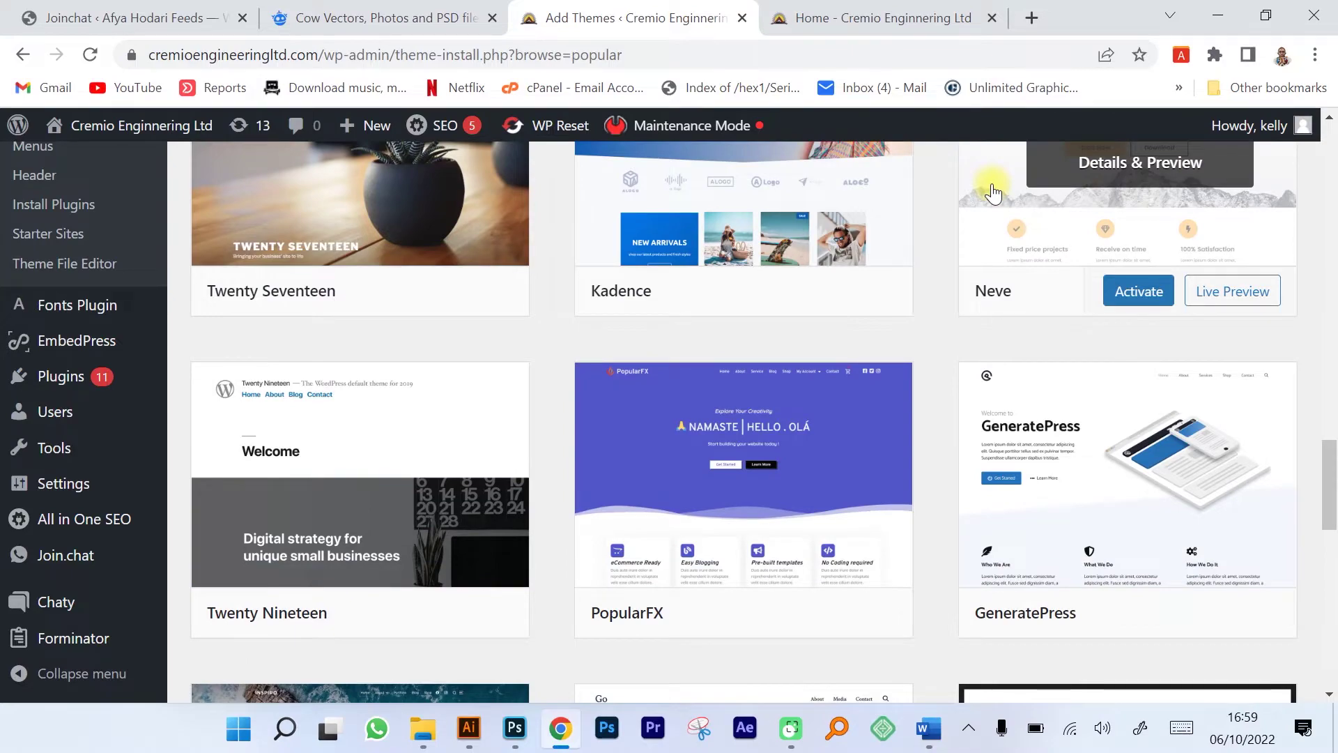
pyautogui.scroll(15, 993, 192)
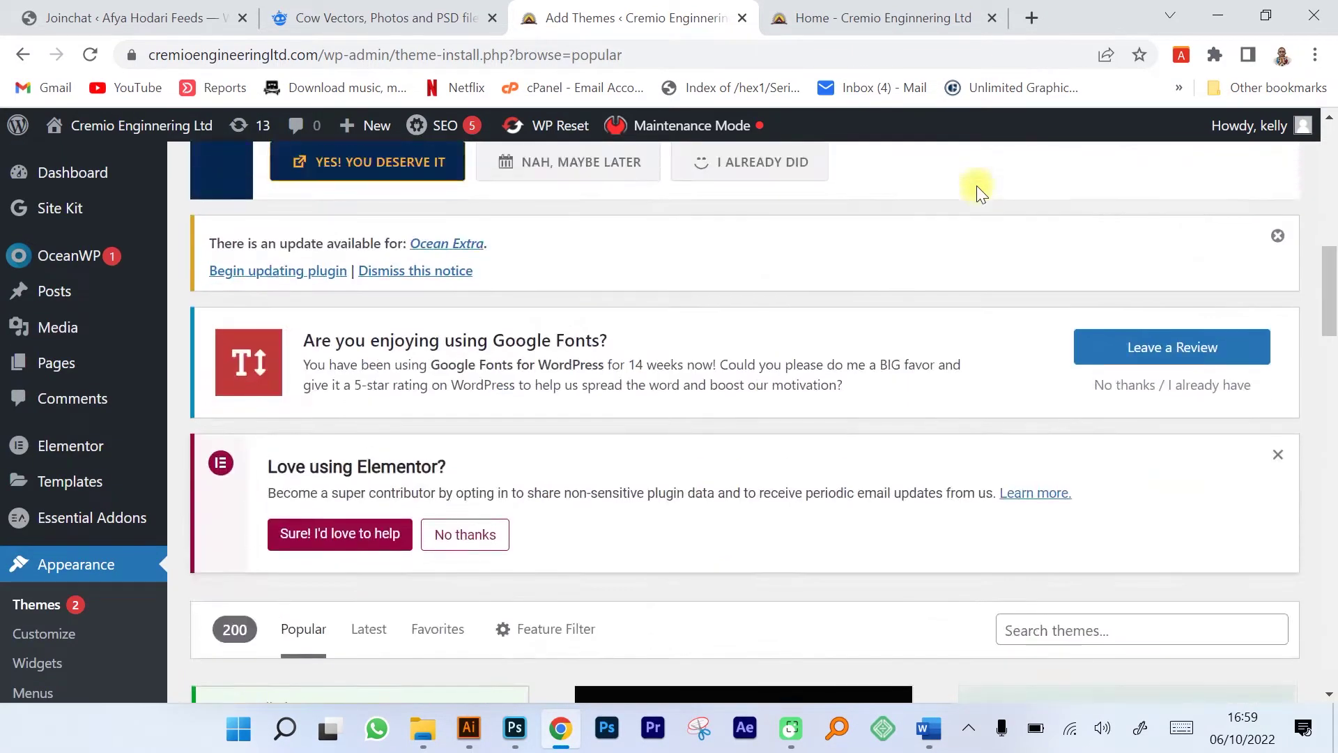
pyautogui.scroll(8, 976, 186)
pyautogui.scroll(-4, 979, 194)
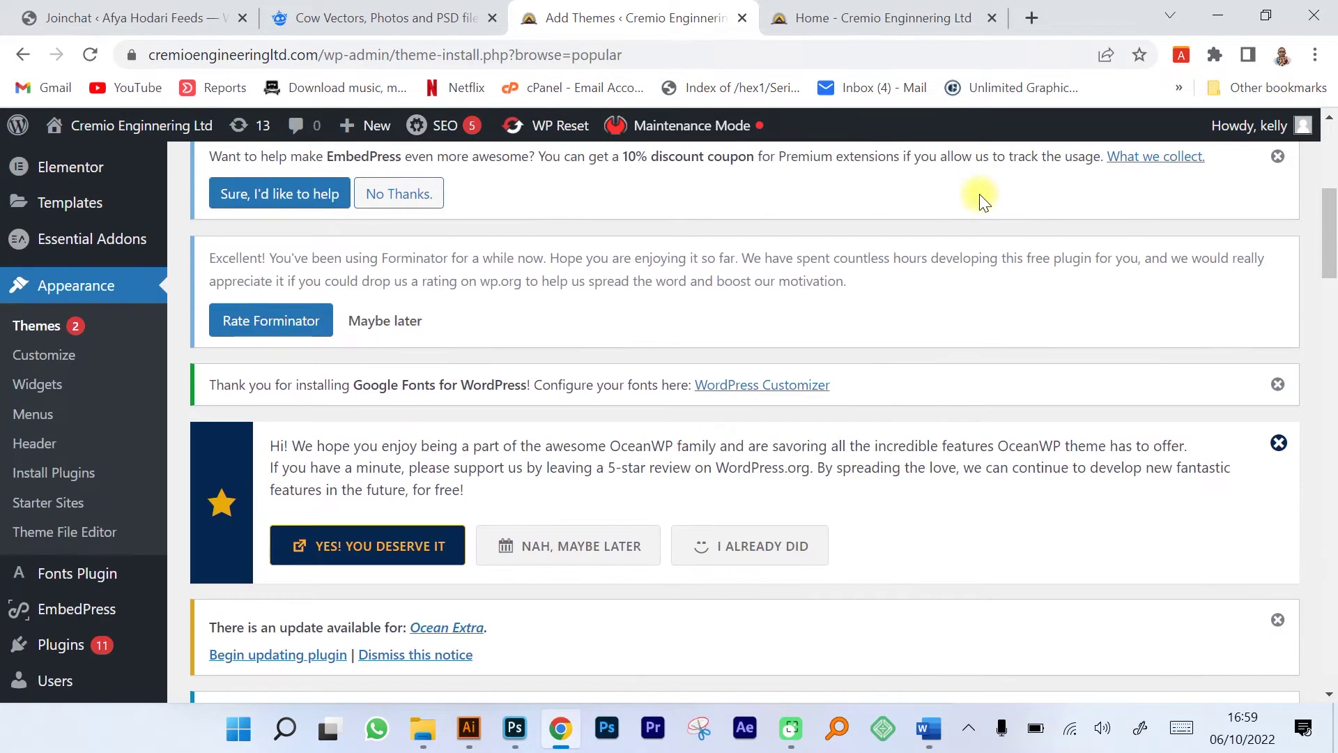
pyautogui.scroll(-12, 979, 194)
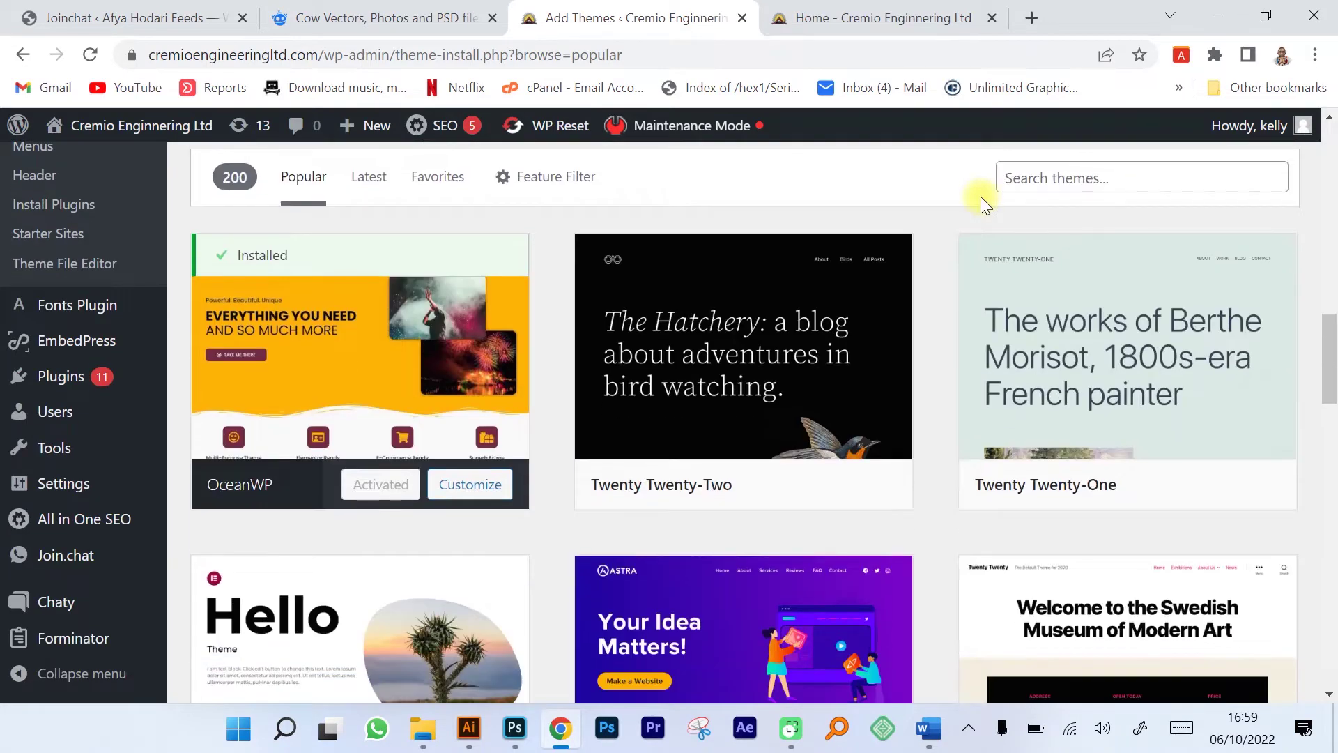
pyautogui.moveTo(975, 292)
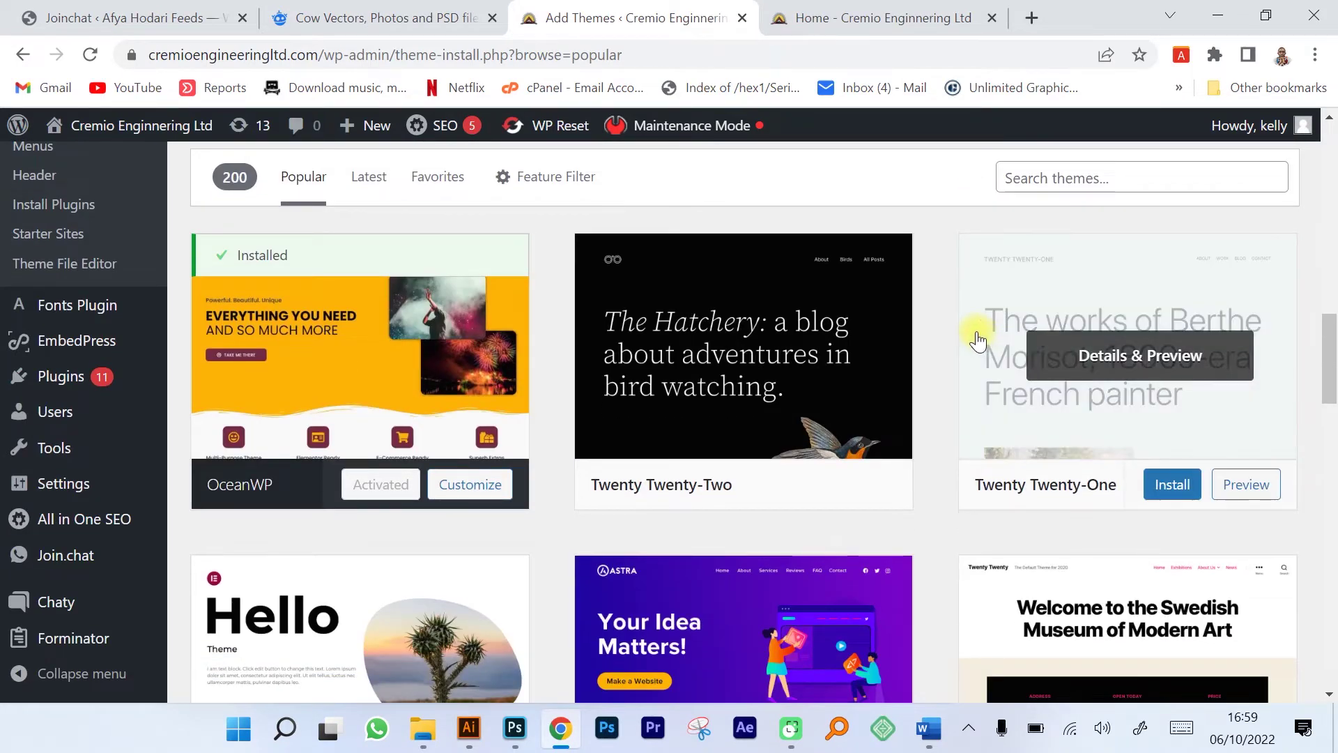
# - Load themeforest.net in a new tab and look over its Envato Market homepage
pyautogui.click(1032, 15)
pyautogui.write('themeforest.net')
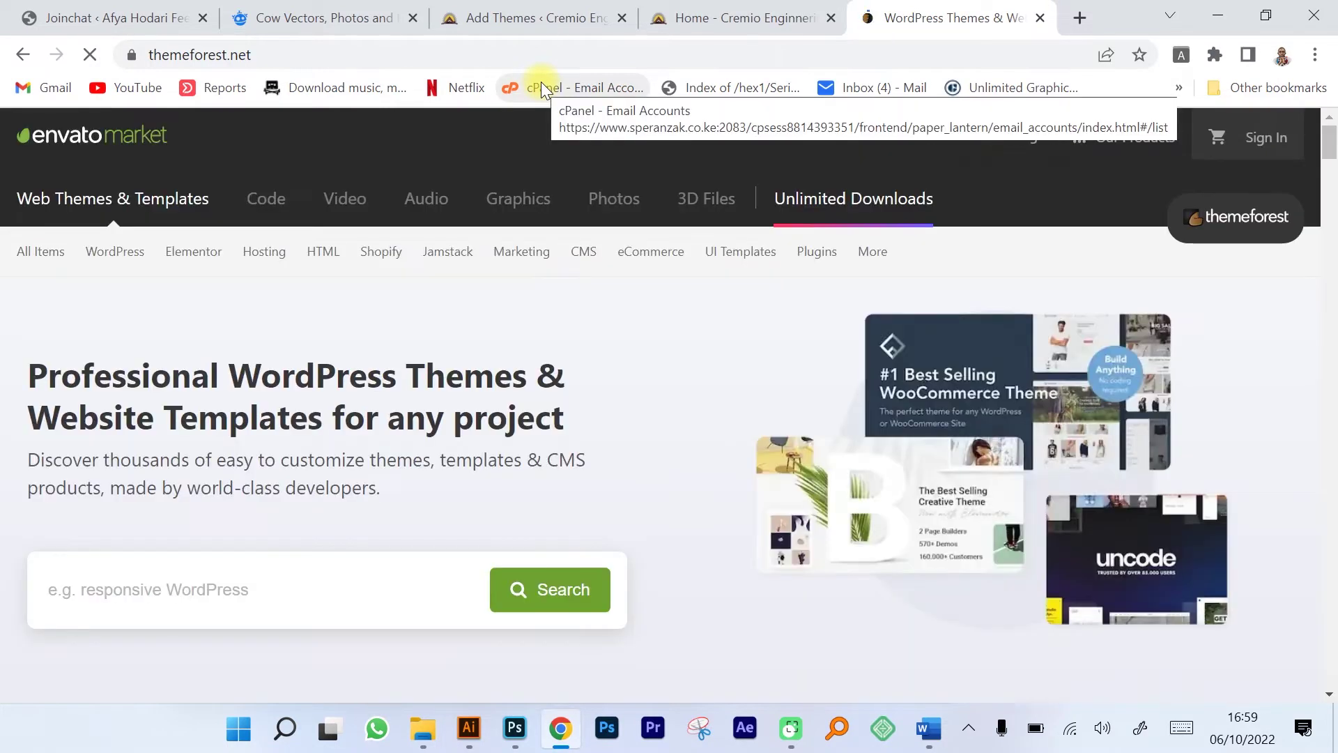
pyautogui.moveTo(570, 251)
pyautogui.scroll(-3, 619, 323)
pyautogui.scroll(-4, 619, 323)
pyautogui.scroll(4, 553, 302)
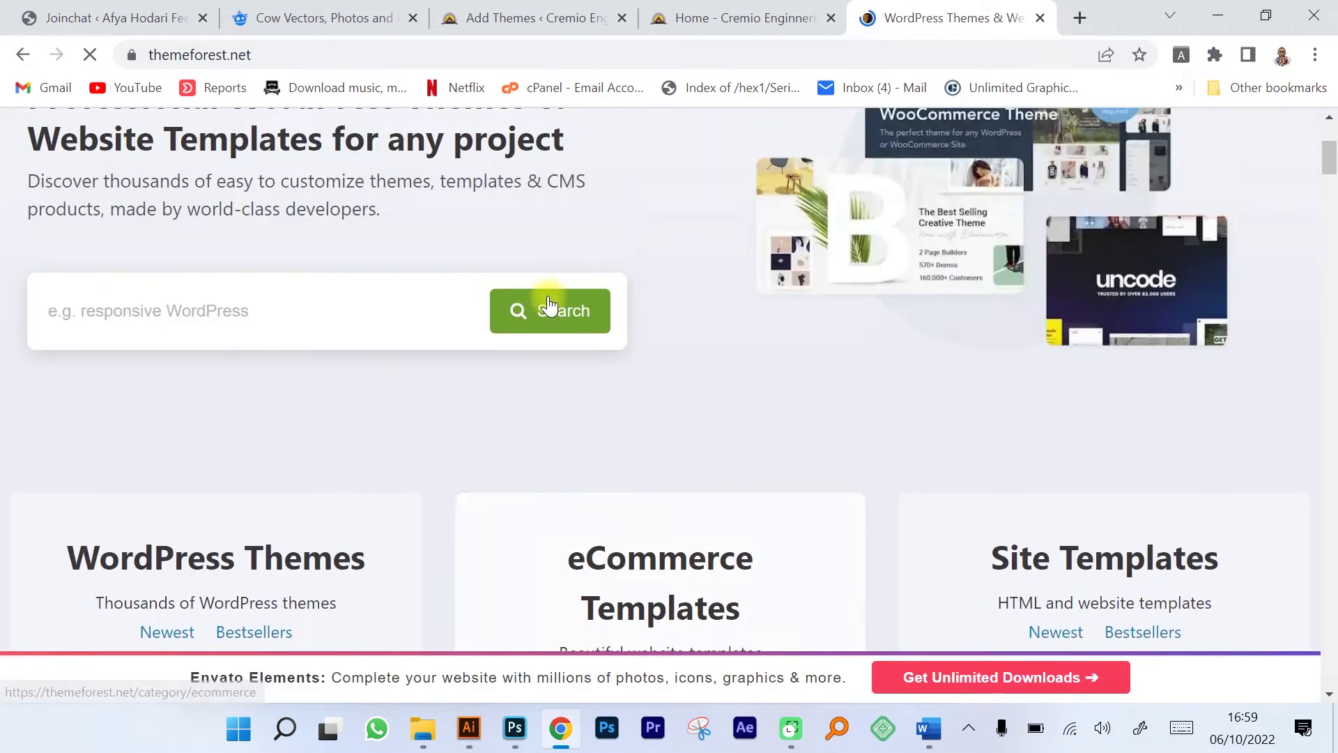
pyautogui.click(564, 14)
# - Open the Plugins > Installed Plugins page
pyautogui.scroll(-6, 998, 363)
pyautogui.scroll(9, 767, 342)
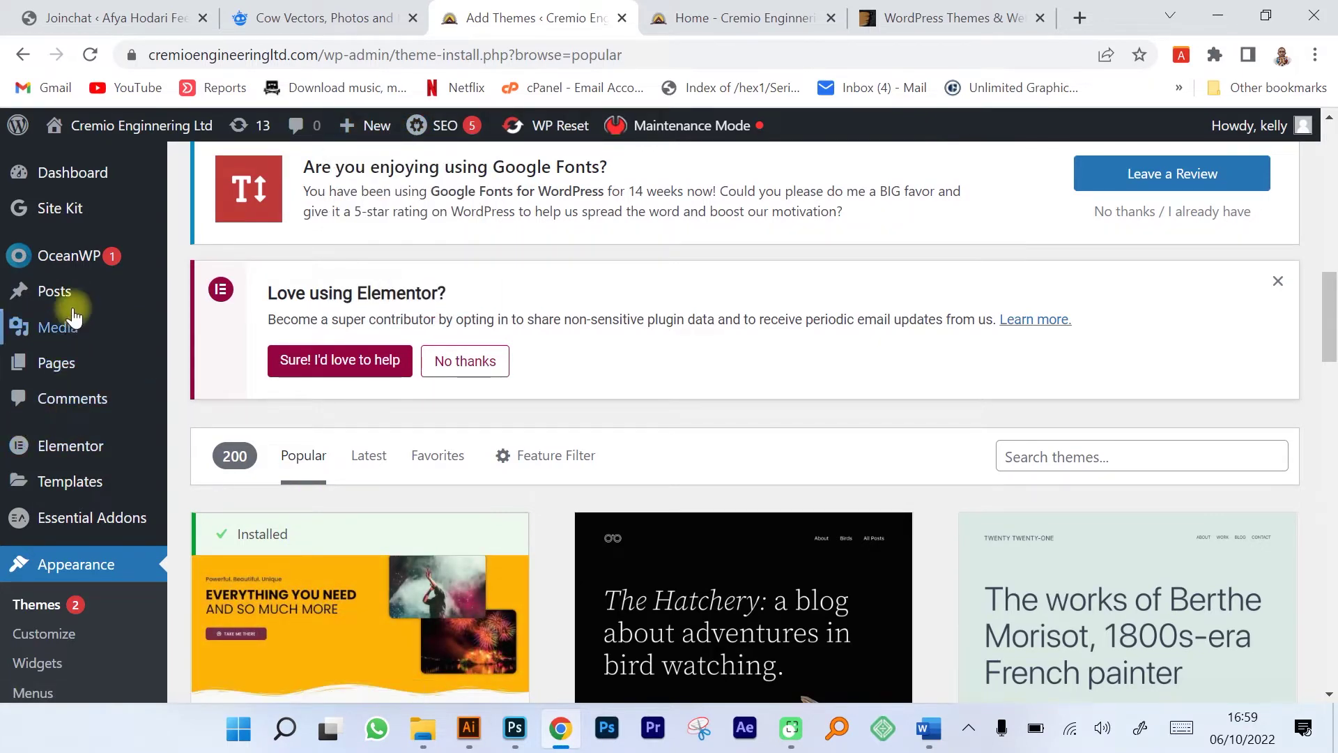
pyautogui.scroll(-5, 105, 348)
pyautogui.click(80, 508)
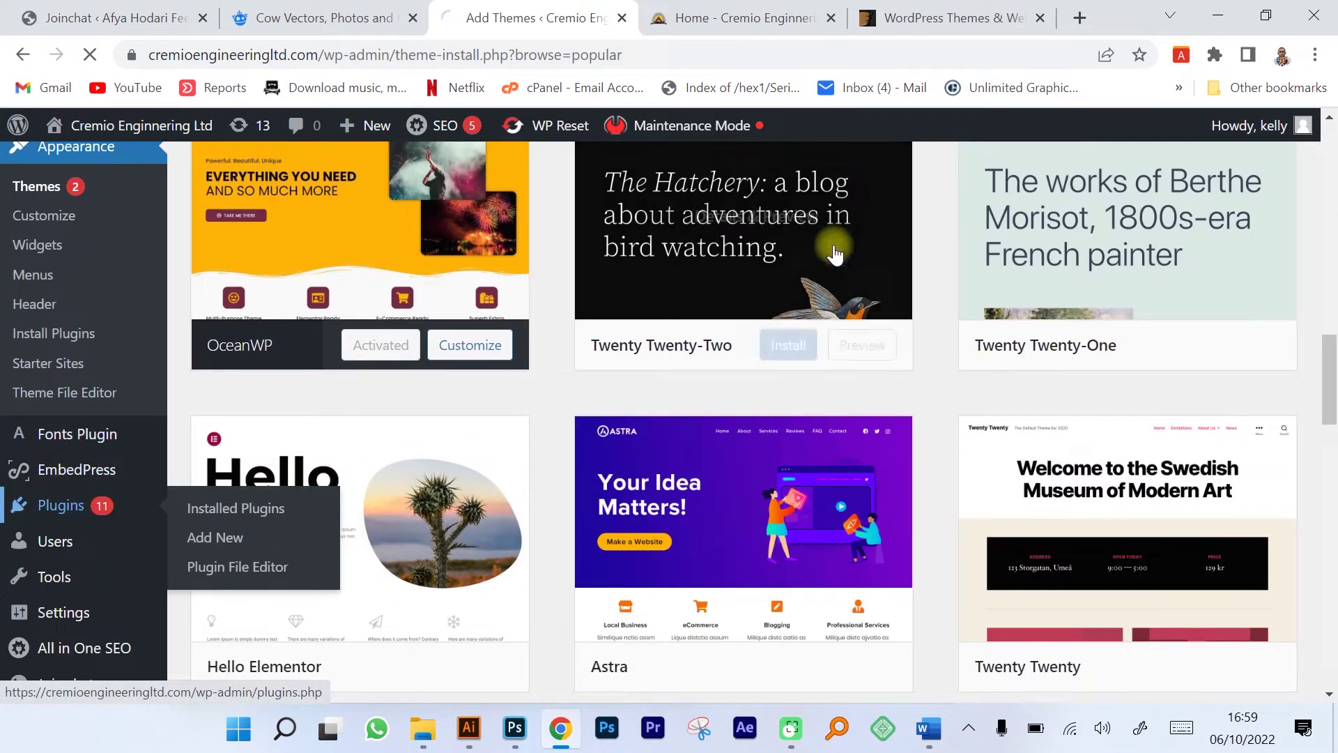
# - Review the 13 installed plugins down to EmbedPress and highlight its name
pyautogui.moveTo(745, 133)
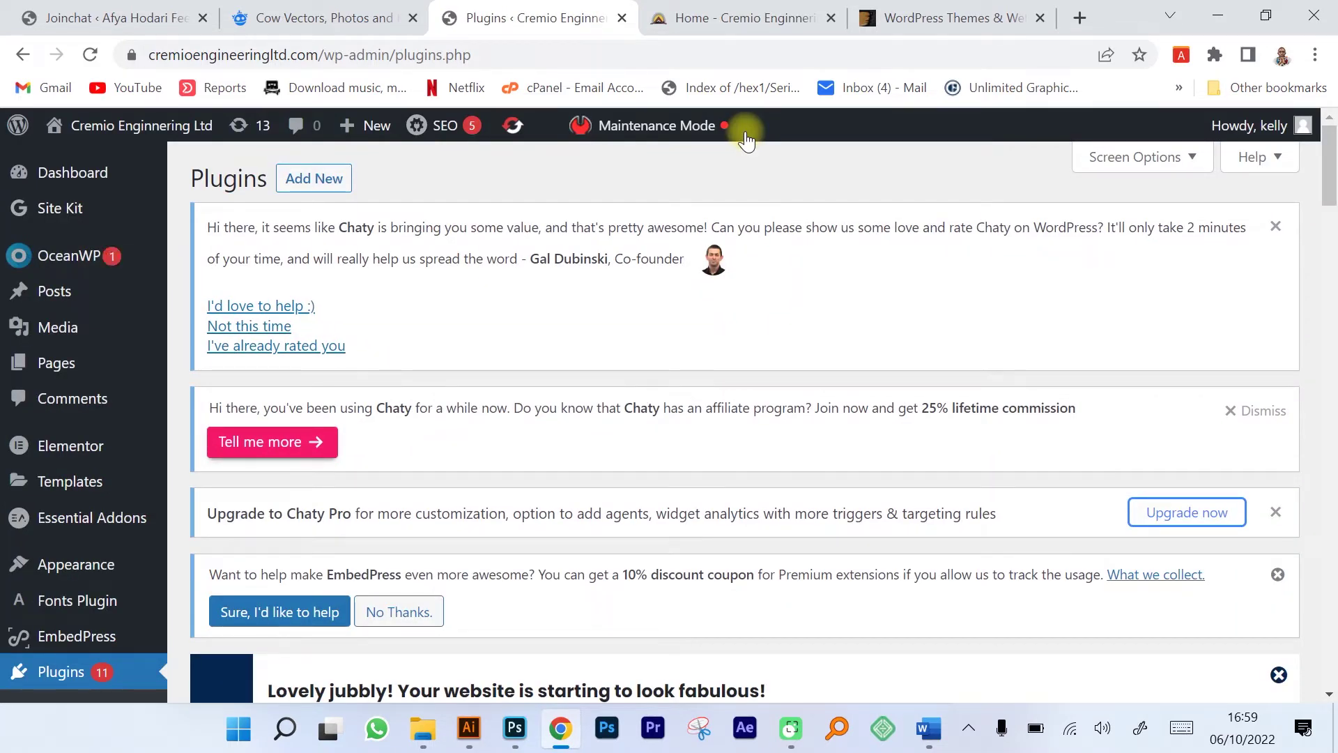
pyautogui.scroll(-12, 781, 174)
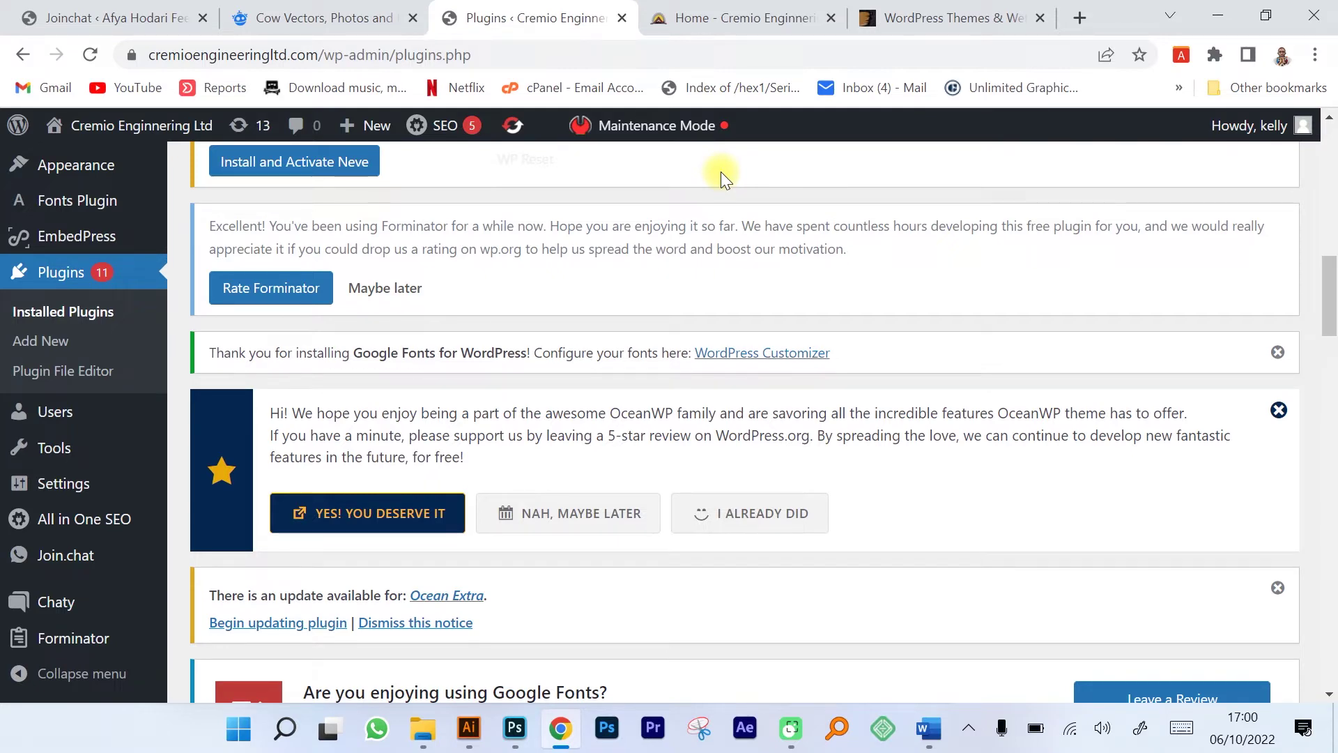
pyautogui.scroll(-4, 720, 171)
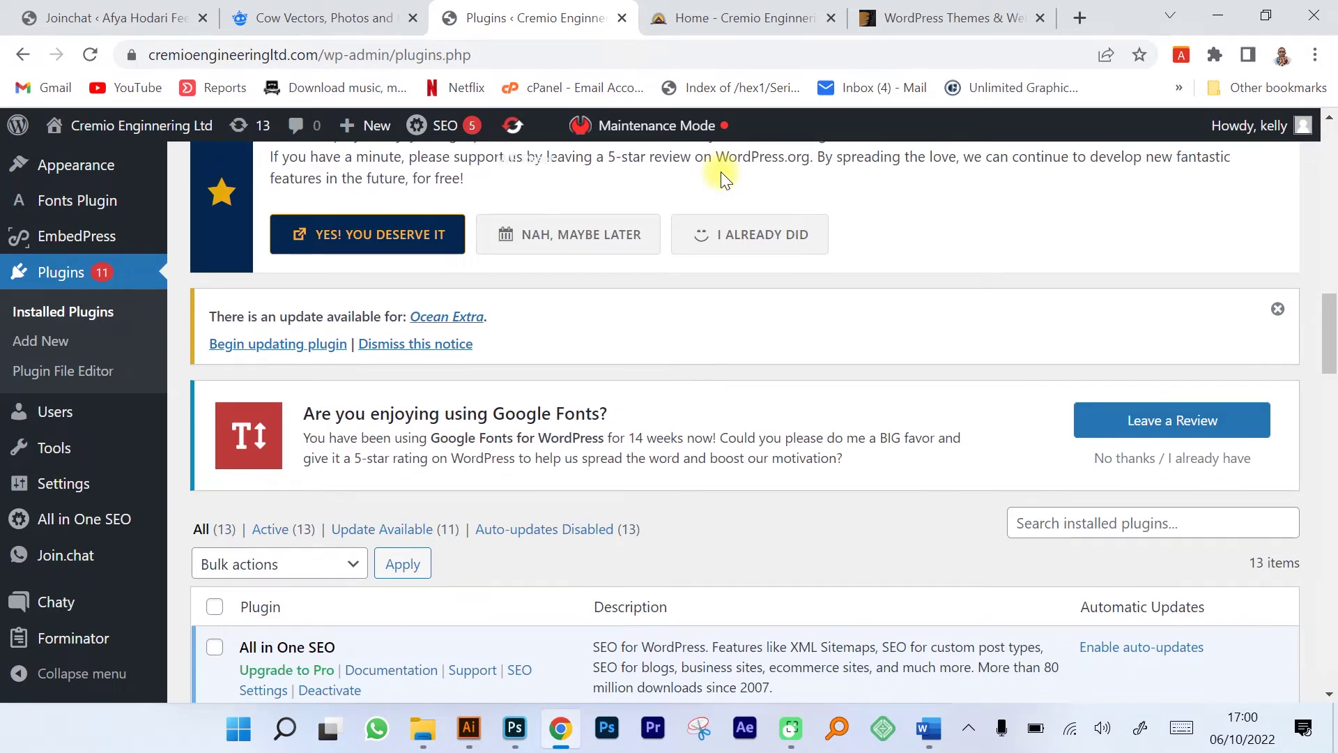
pyautogui.scroll(-4, 720, 172)
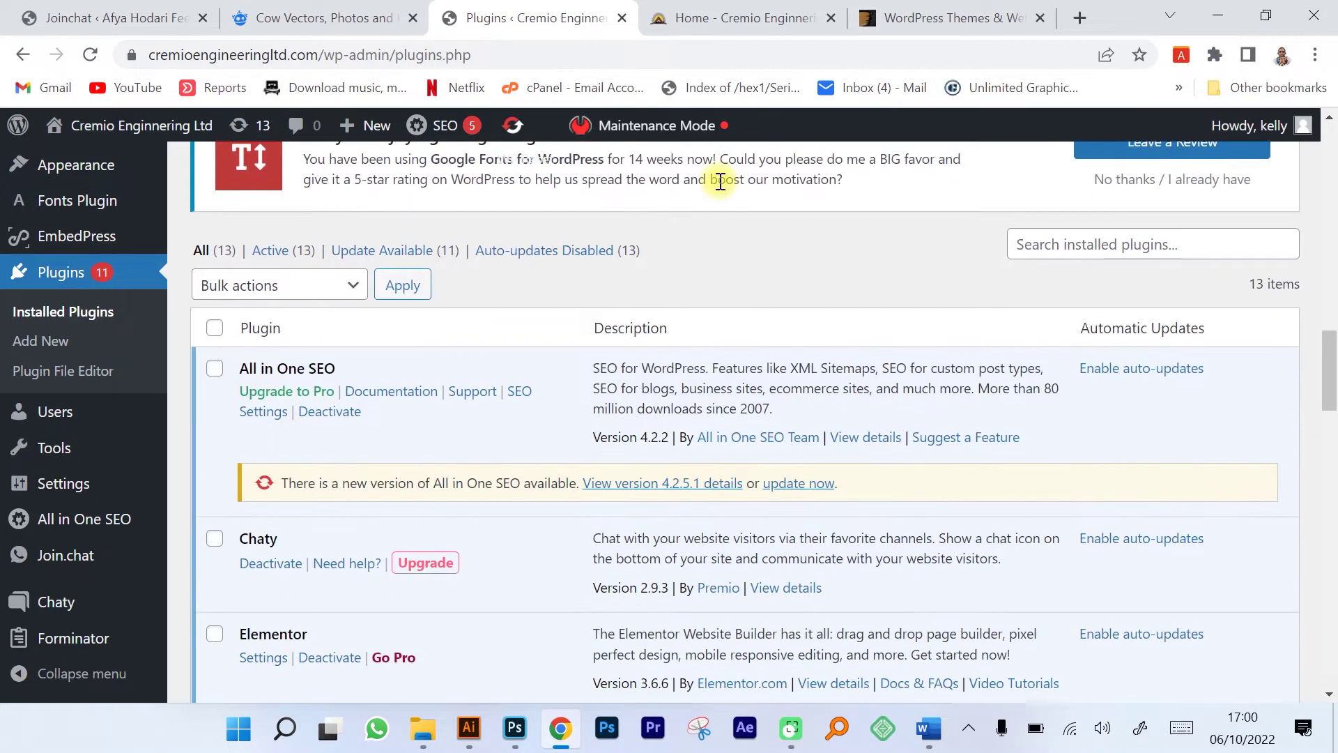
pyautogui.scroll(-2, 721, 181)
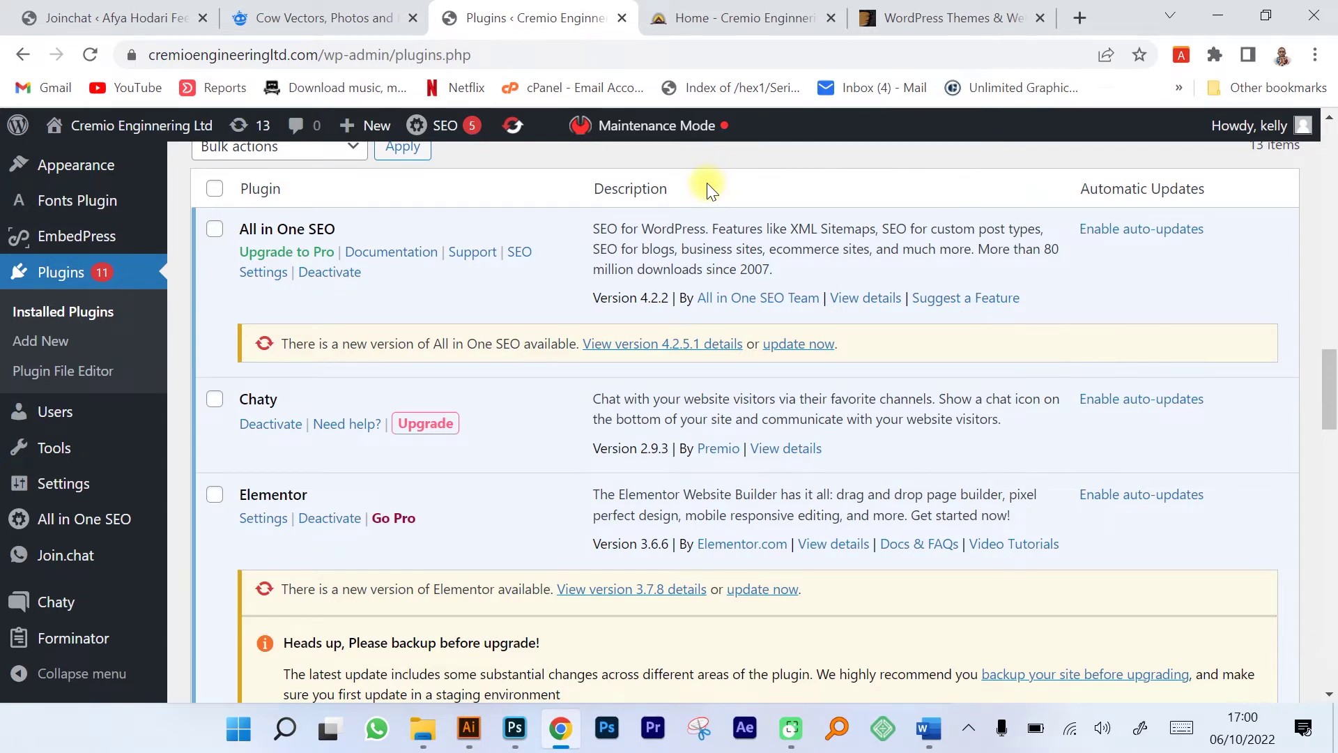
pyautogui.scroll(-8, 708, 189)
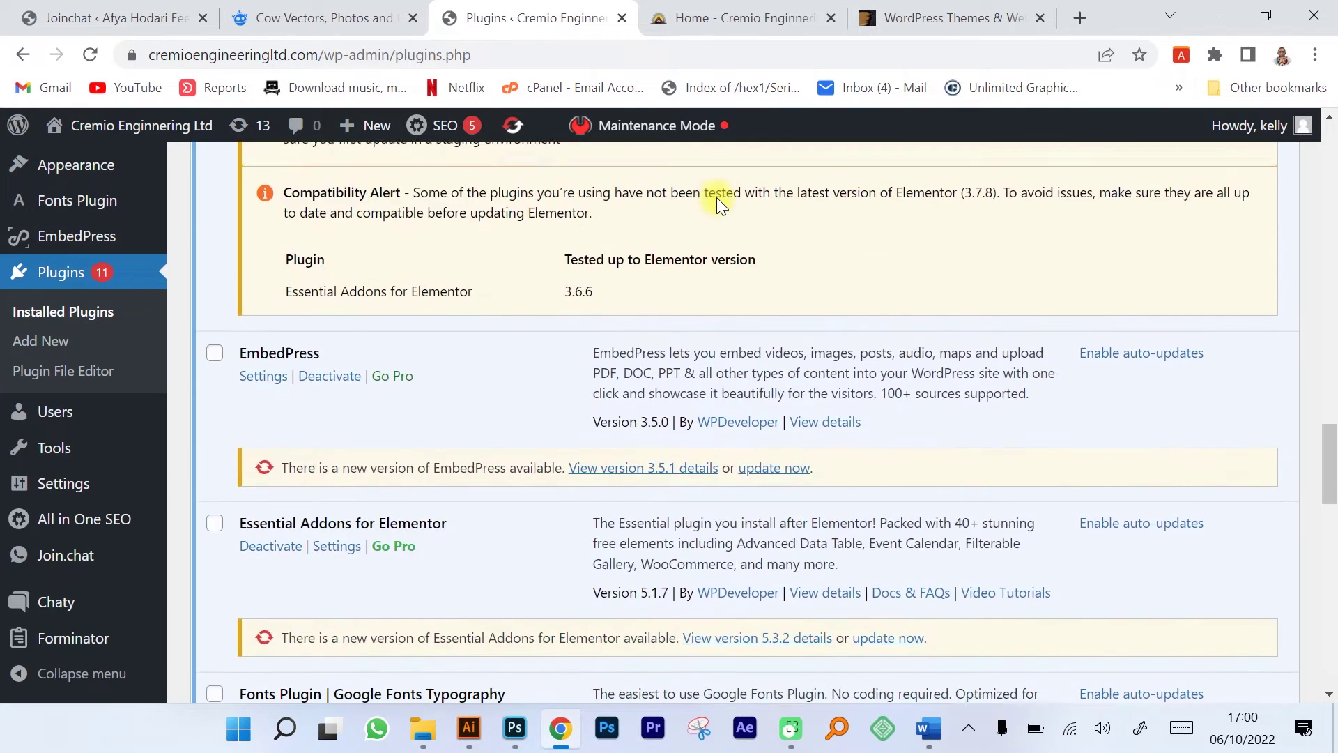
pyautogui.scroll(-4, 390, 360)
pyautogui.scroll(4, 388, 358)
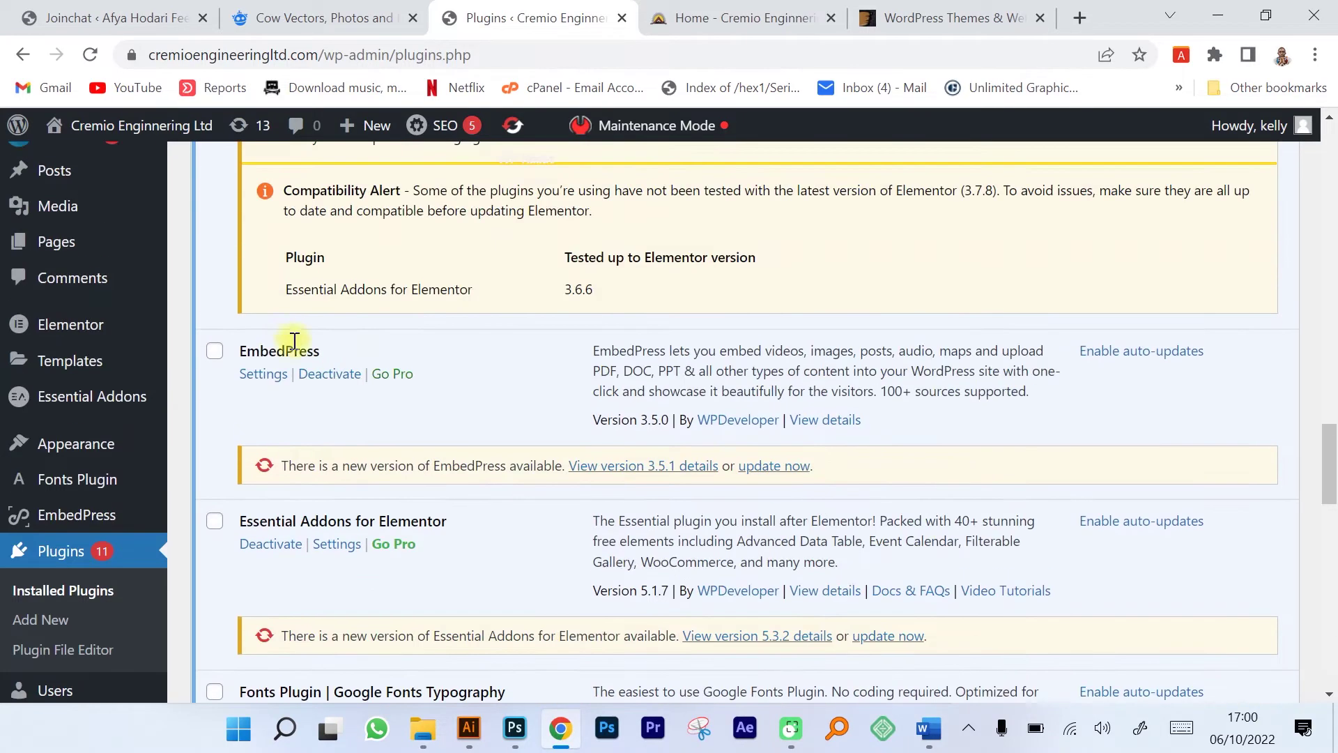
pyautogui.moveTo(235, 346); pyautogui.dragTo(345, 346)
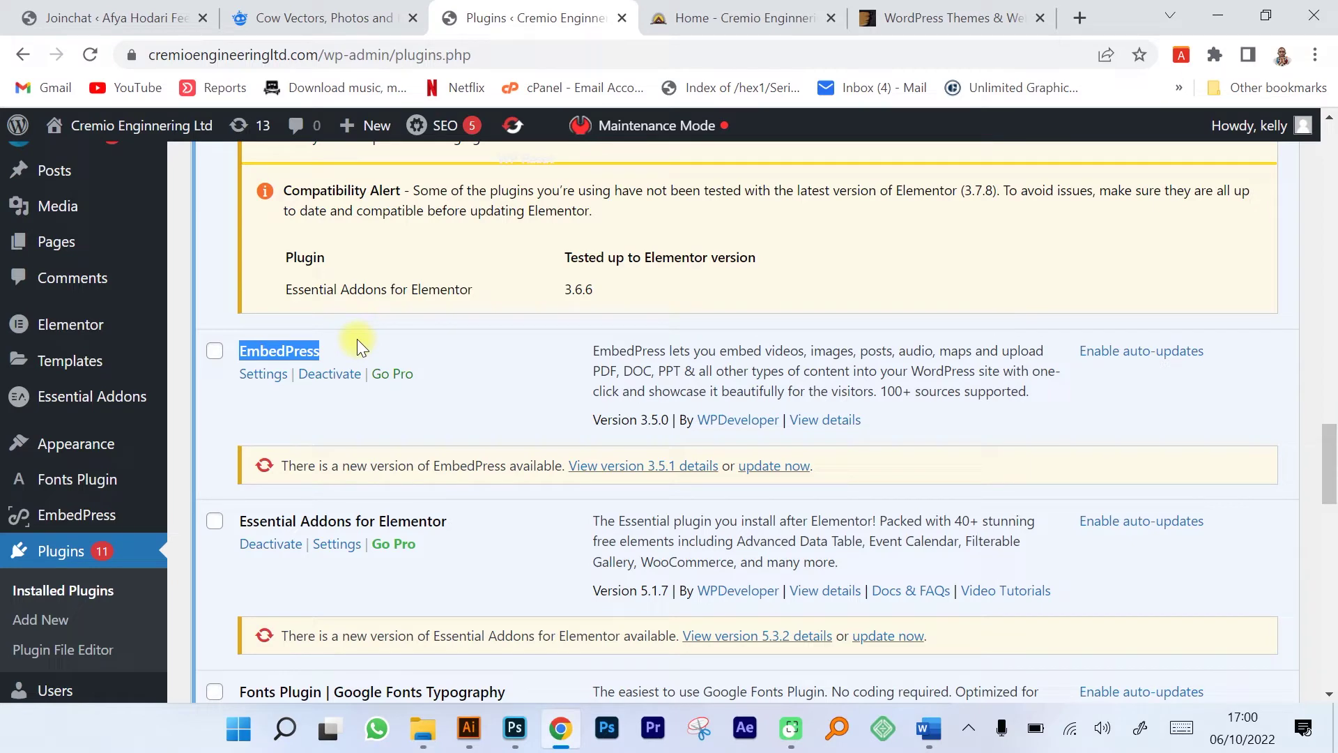
pyautogui.scroll(-2, 357, 338)
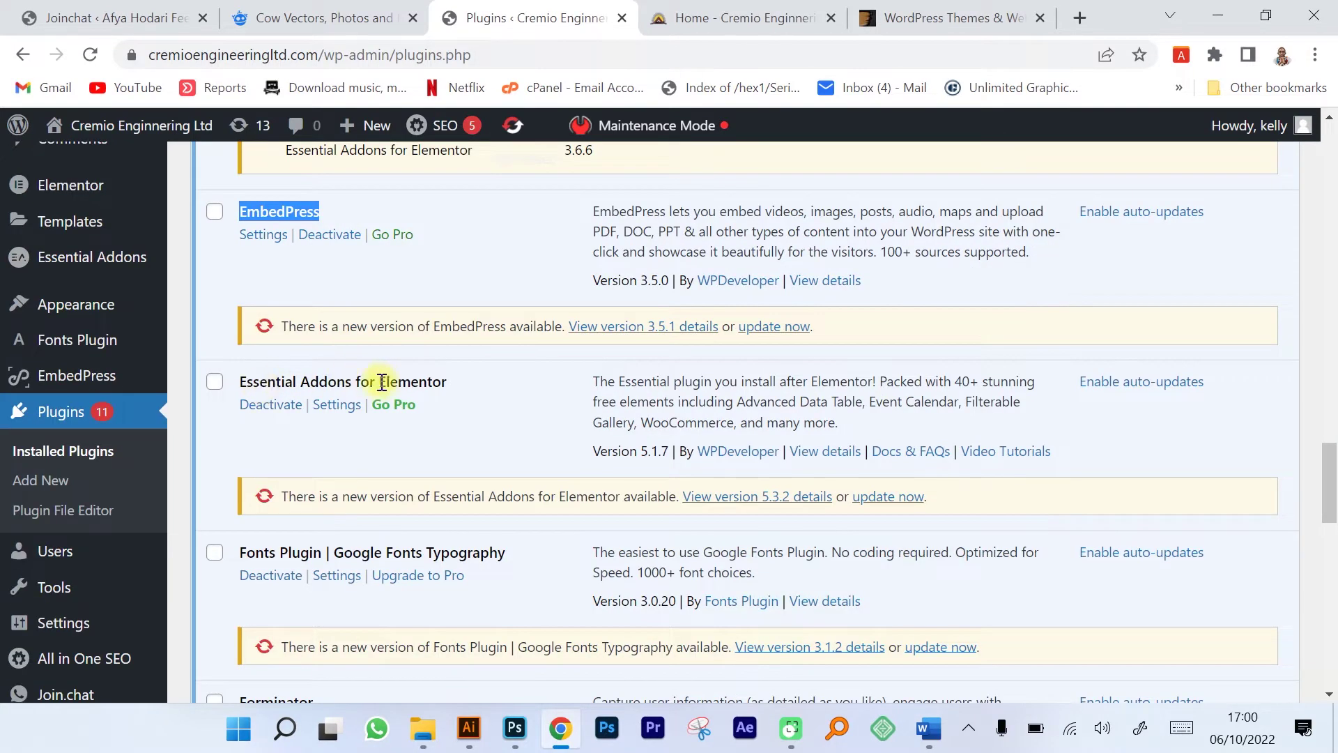
pyautogui.scroll(-4, 391, 385)
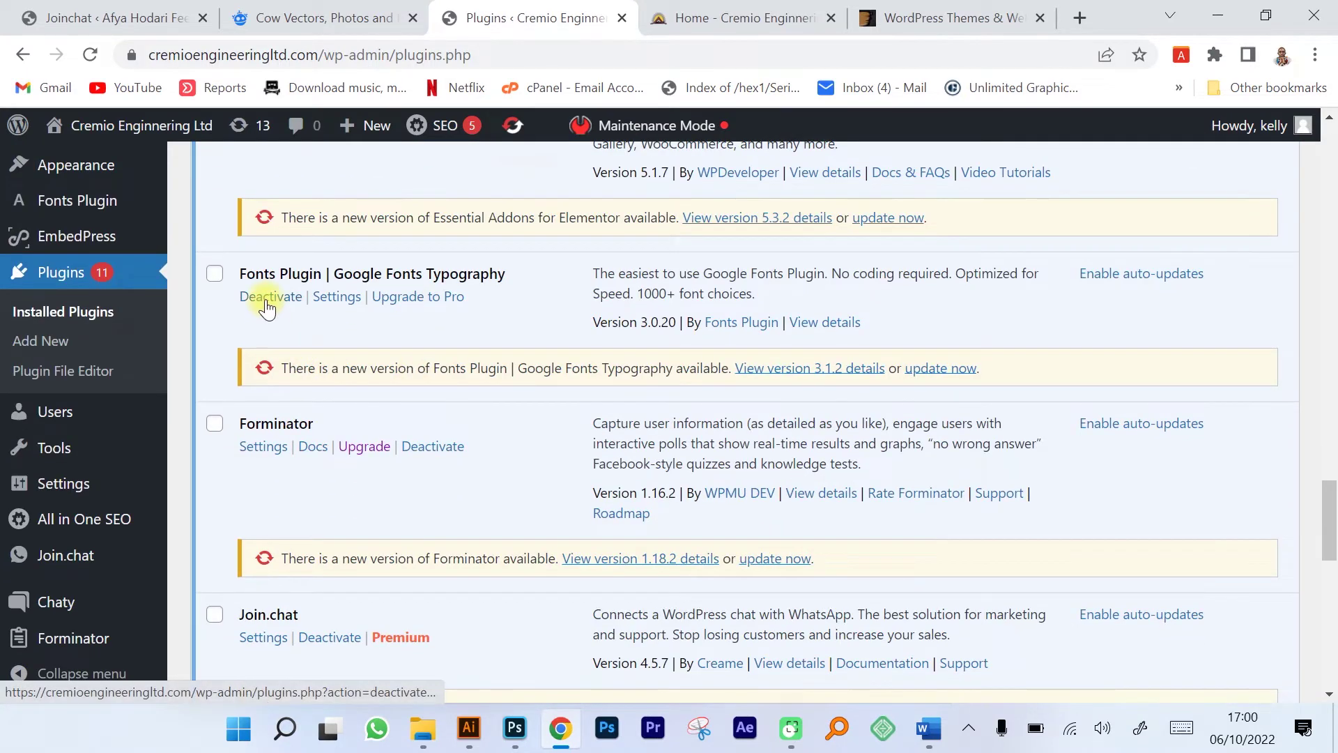
pyautogui.scroll(-2, 272, 317)
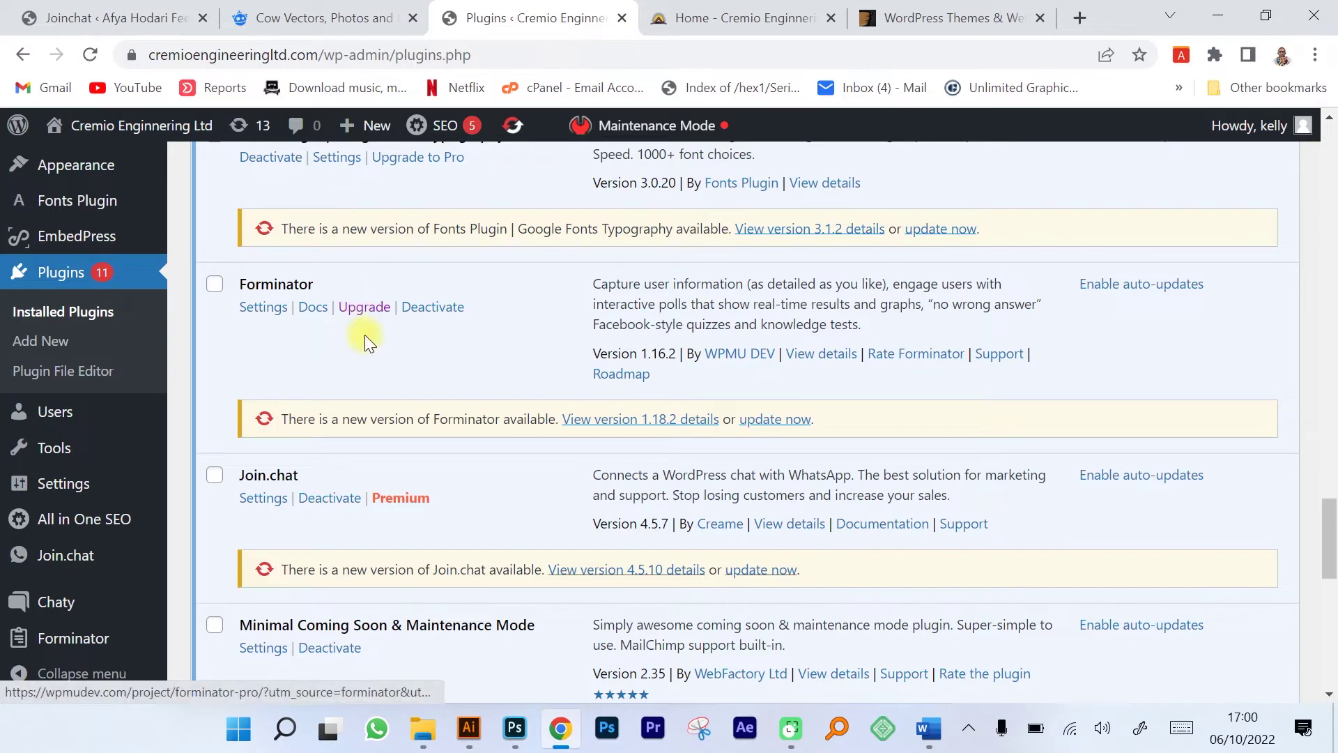
pyautogui.scroll(-4, 285, 314)
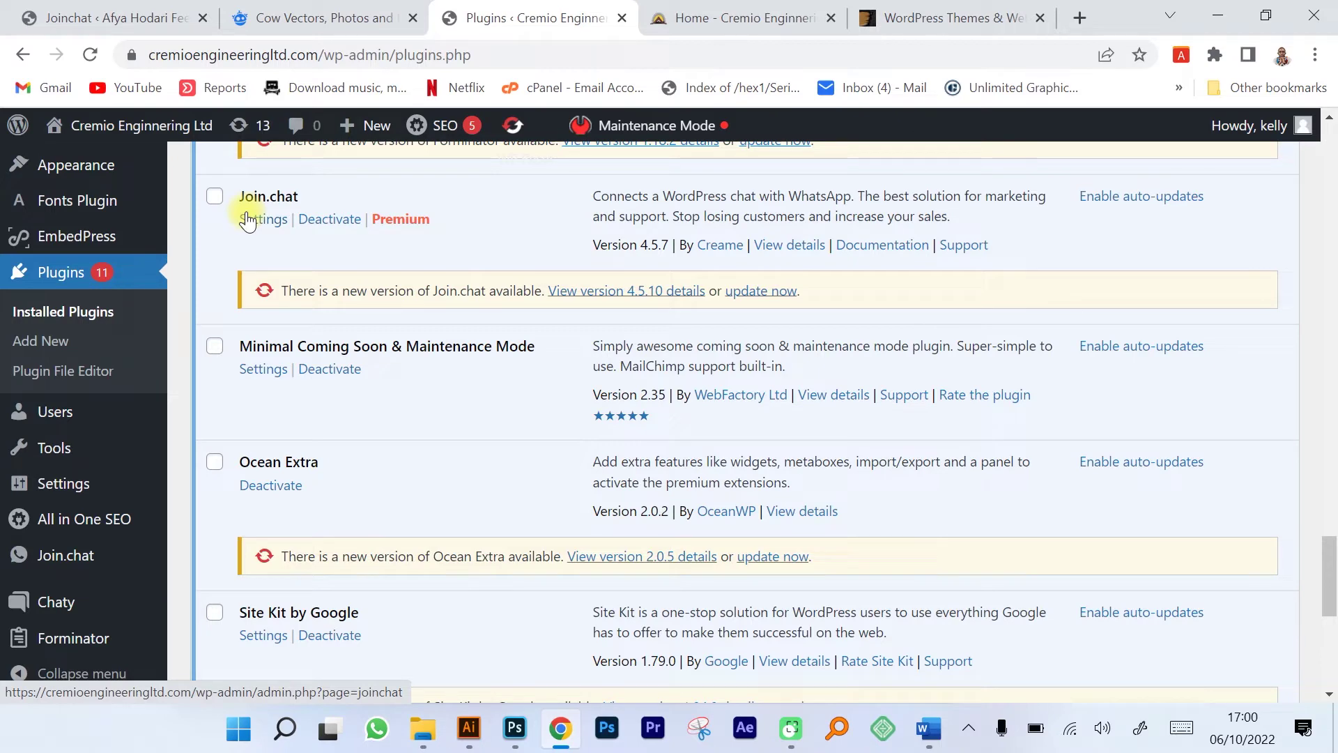
pyautogui.scroll(-2, 248, 220)
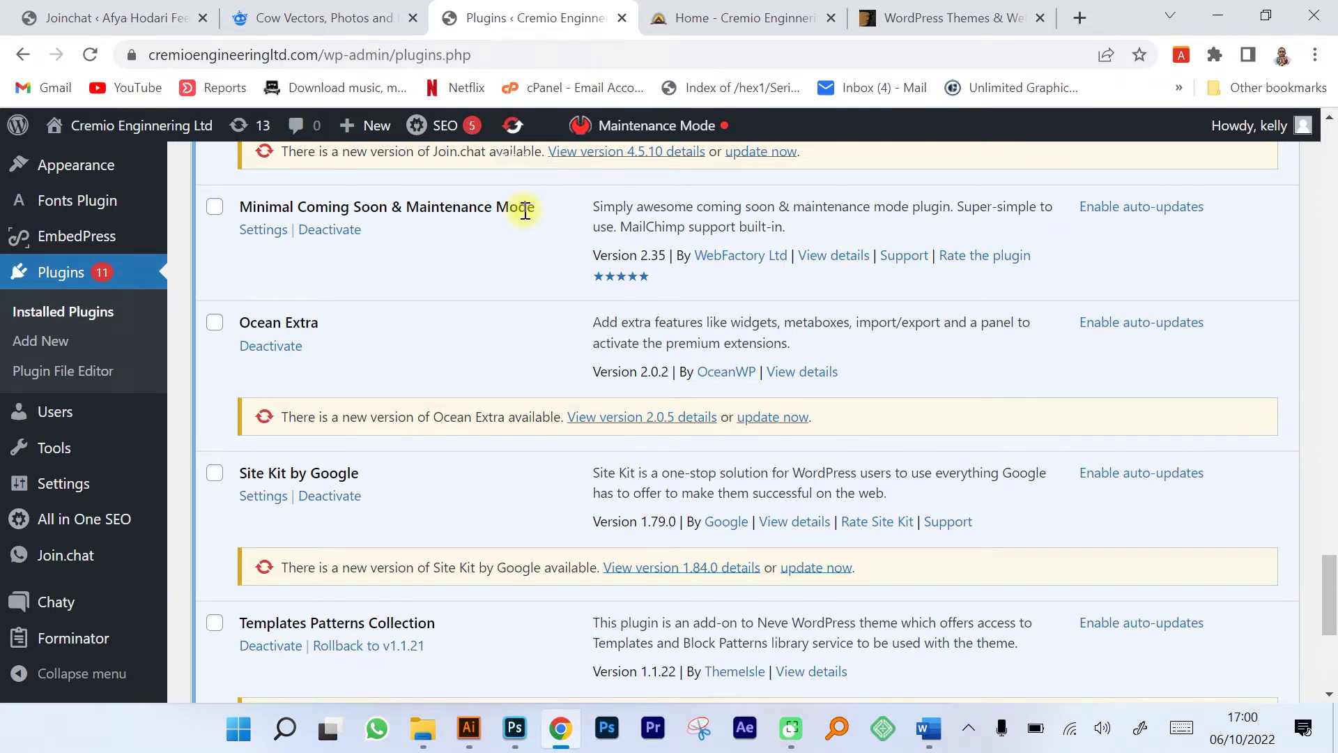
pyautogui.moveTo(391, 8)
pyautogui.scroll(-2, 252, 229)
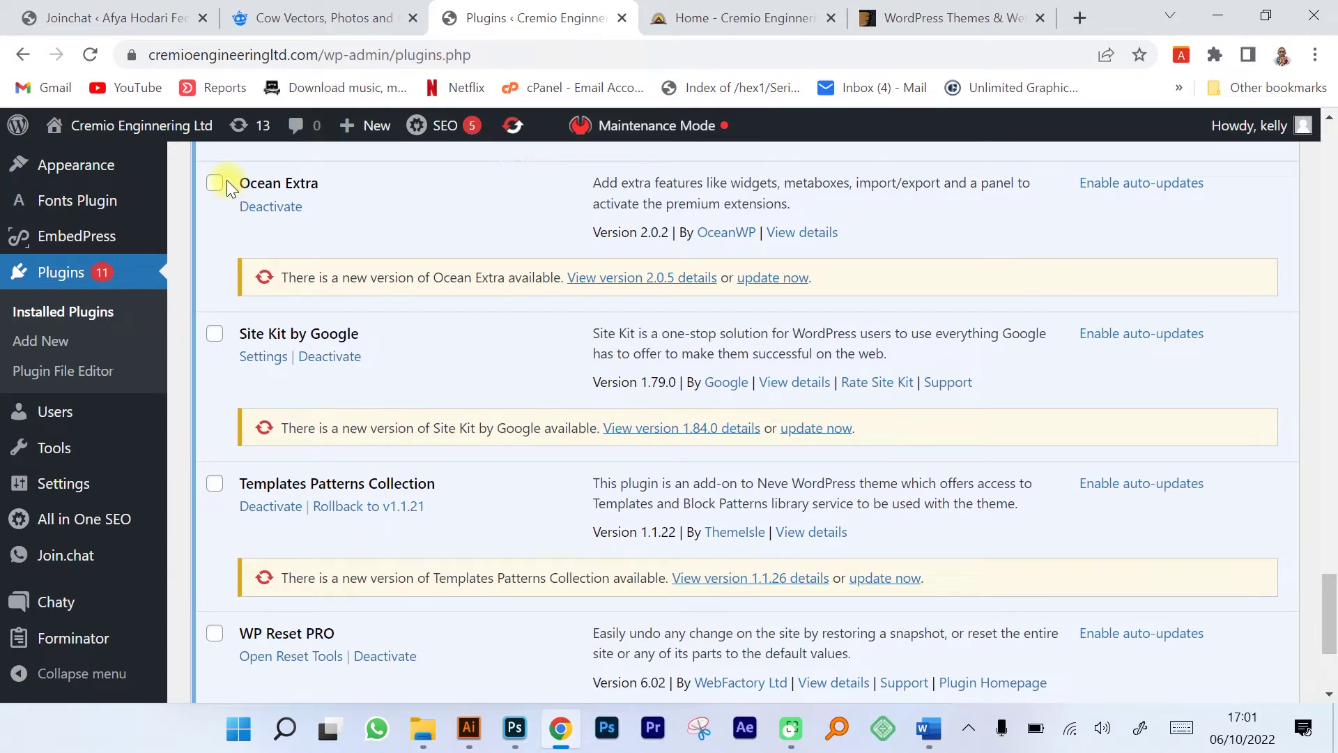
pyautogui.scroll(-2, 295, 308)
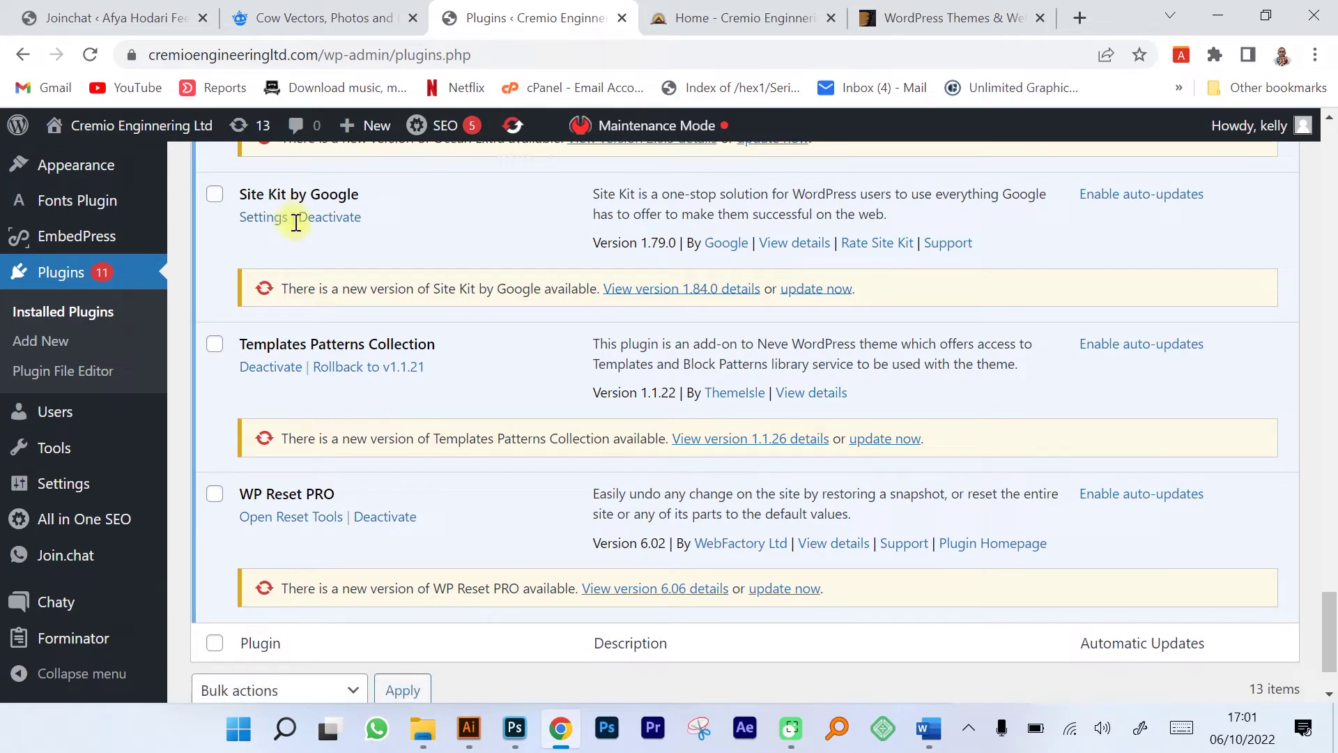
pyautogui.scroll(-2, 329, 265)
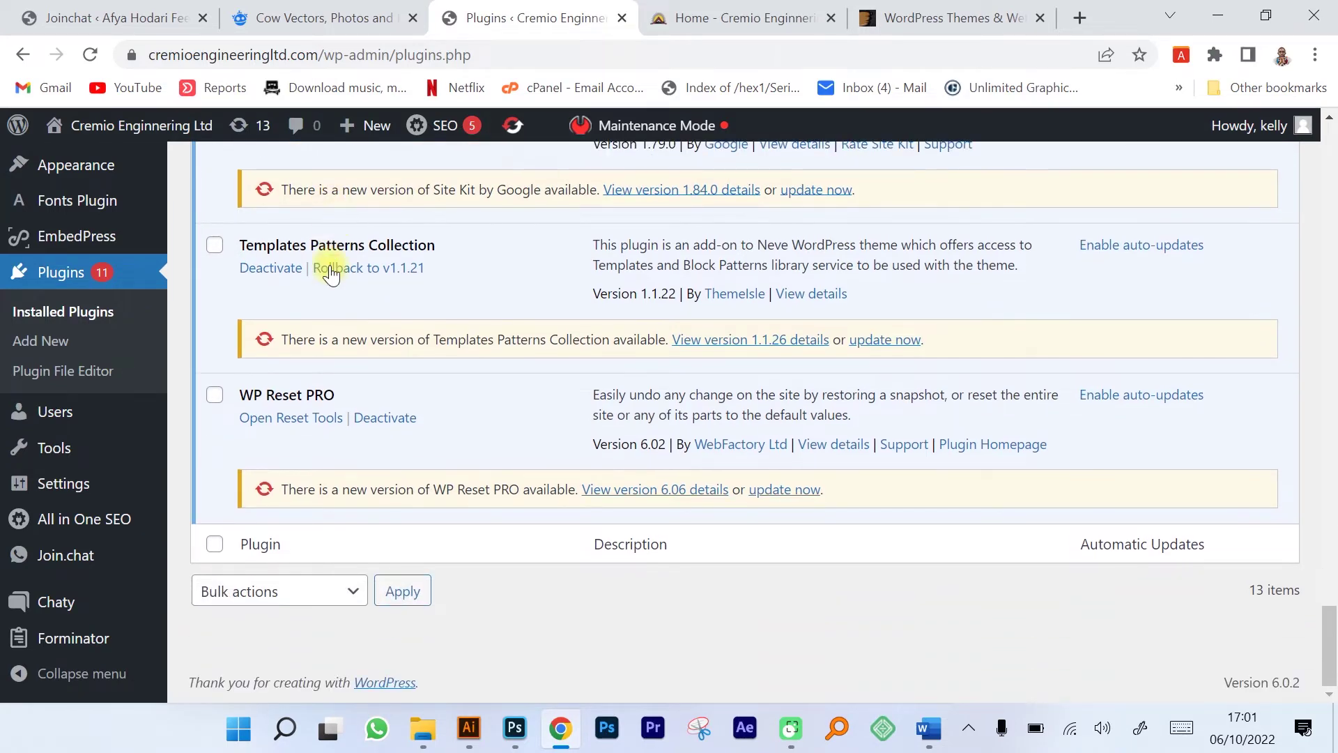
pyautogui.scroll(15, 409, 373)
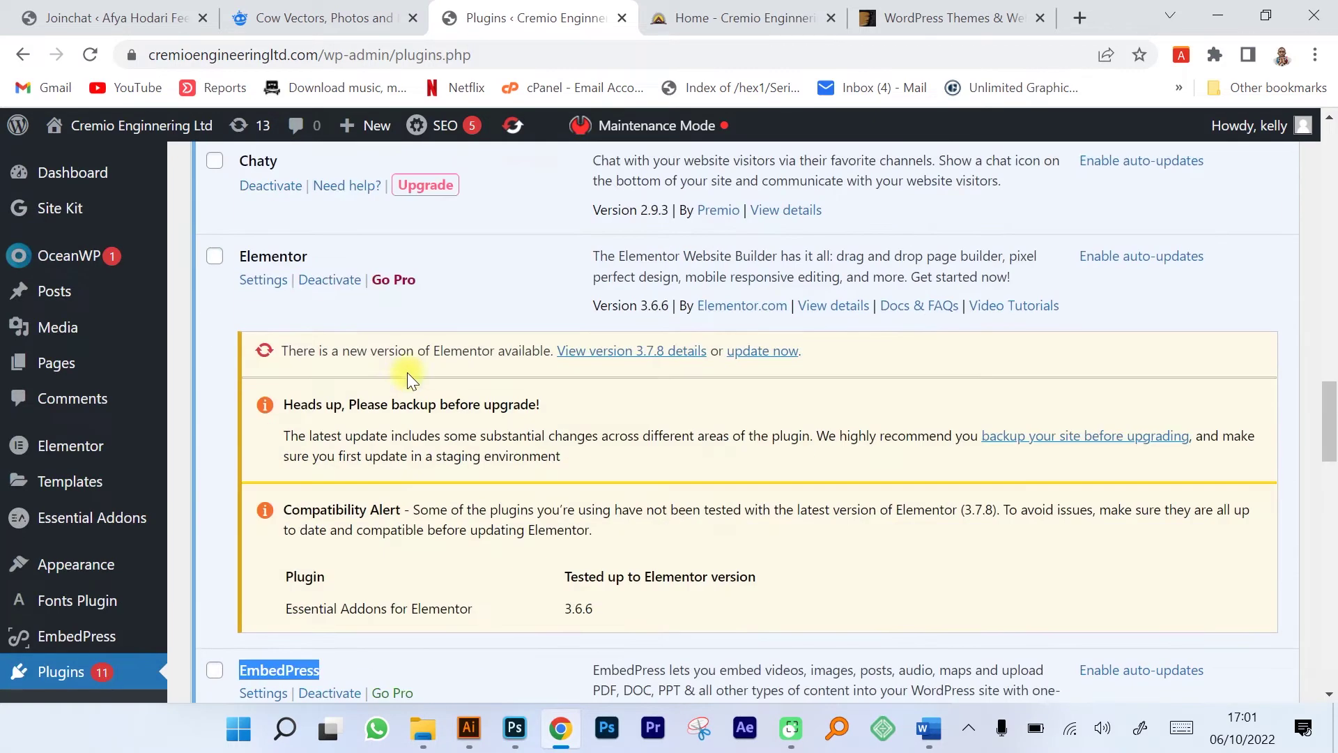
# - From the live 'Home - Cremio Engineering' tab, open the homepage in Elementor
pyautogui.click(724, 13)
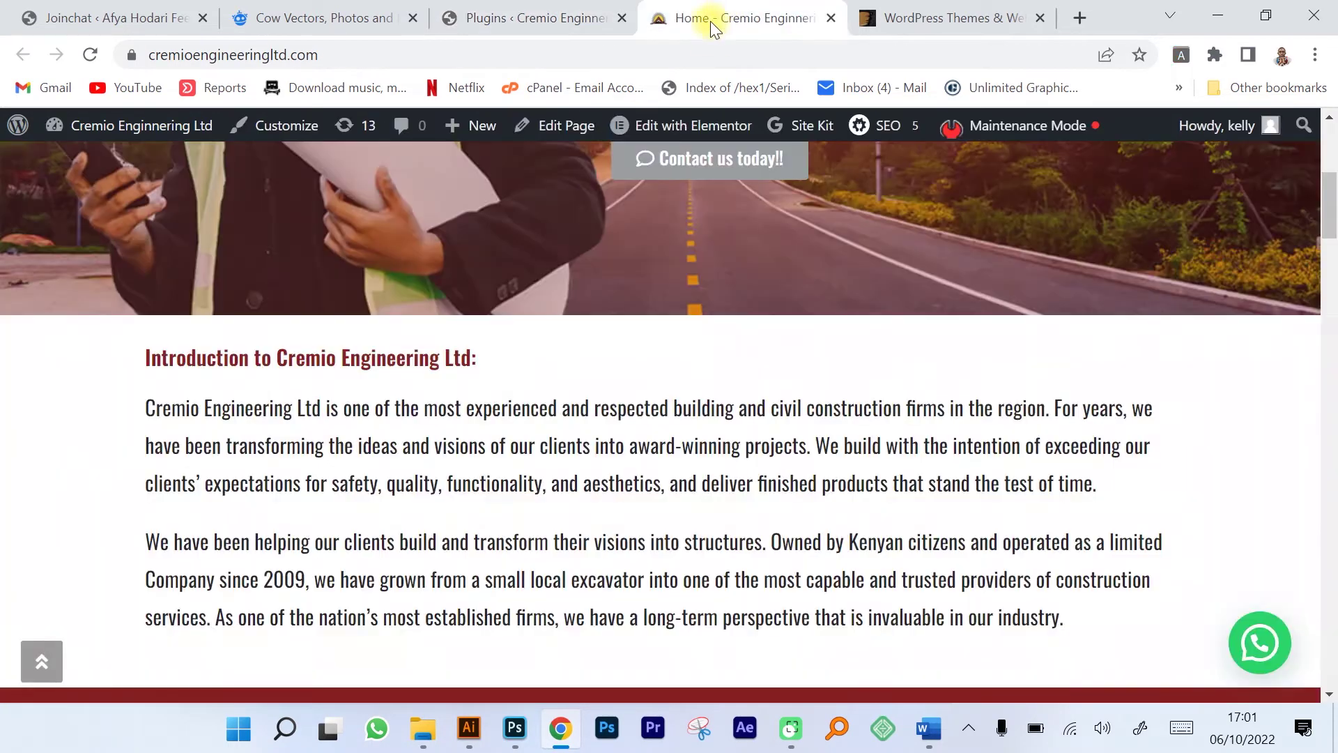
pyautogui.scroll(6, 601, 363)
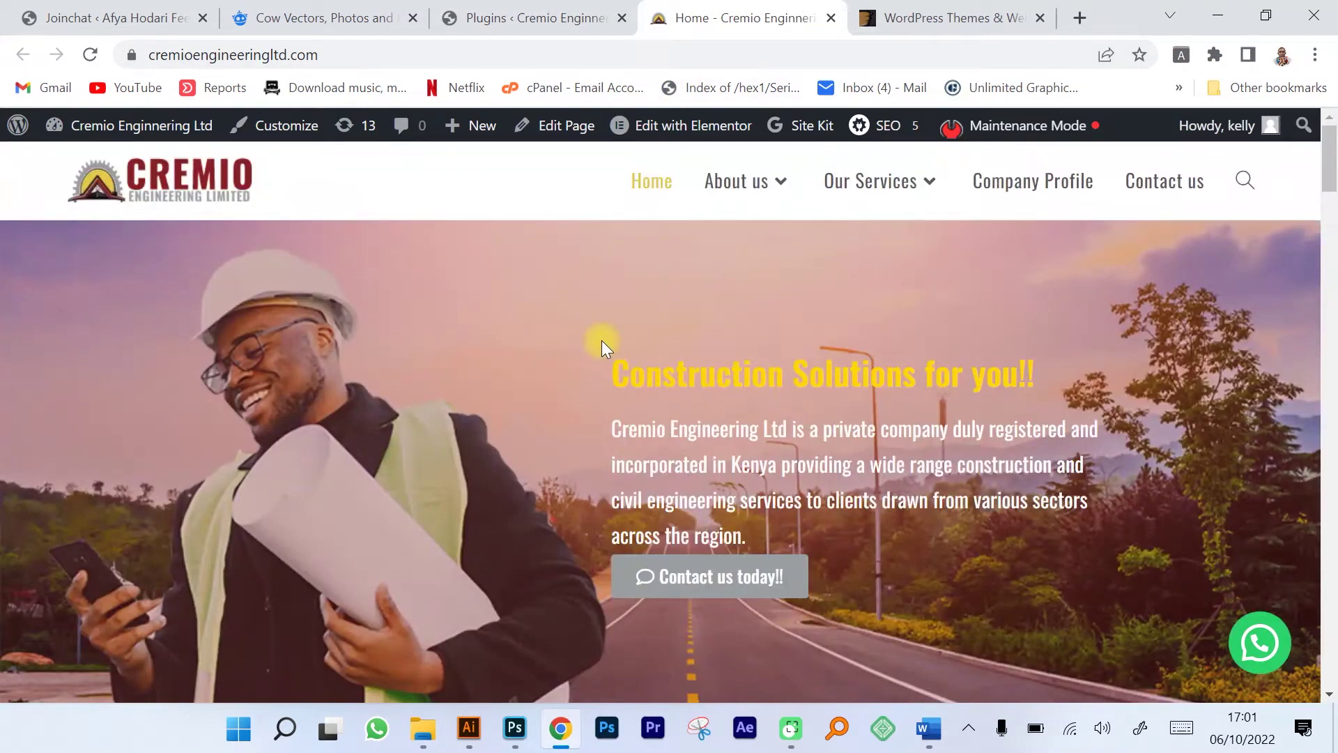
pyautogui.click(659, 126)
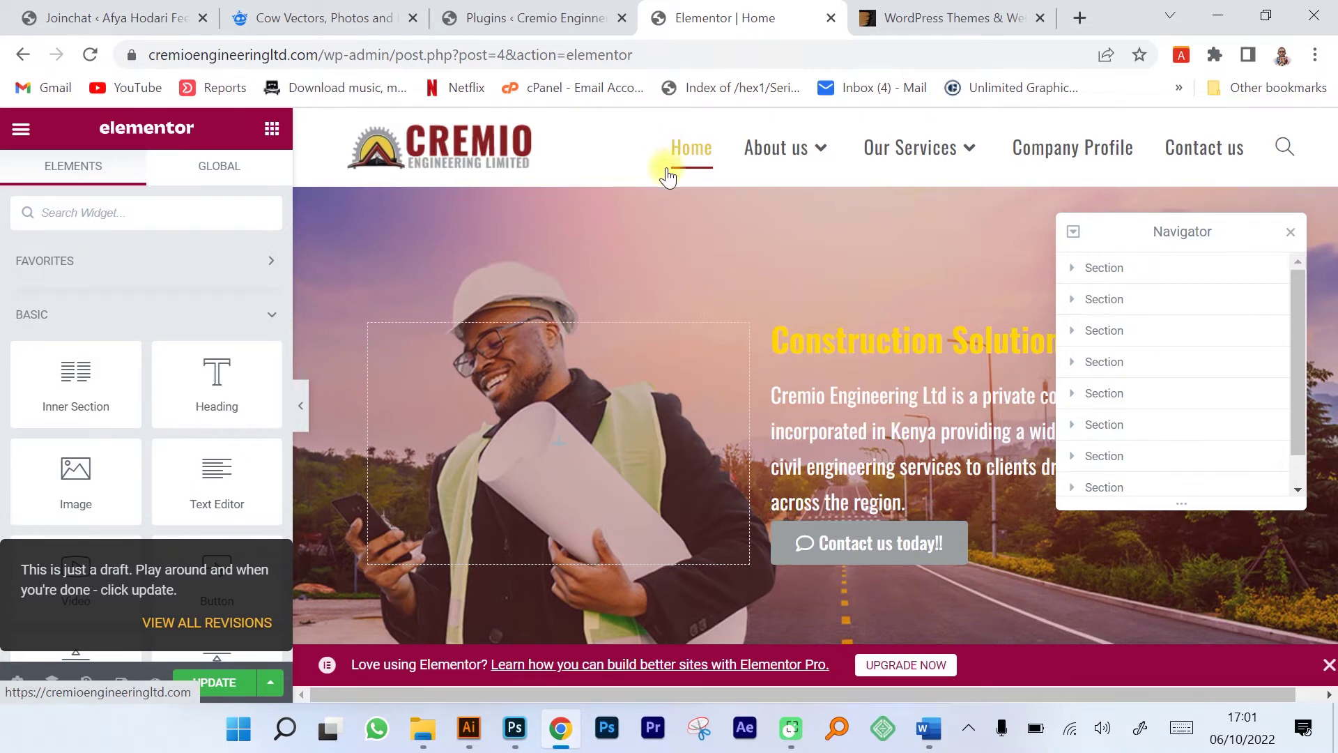
# - Close the Navigator and append 'dcvcvc' to the 'Construction Solutions for you!!' heading
pyautogui.scroll(-2, 638, 293)
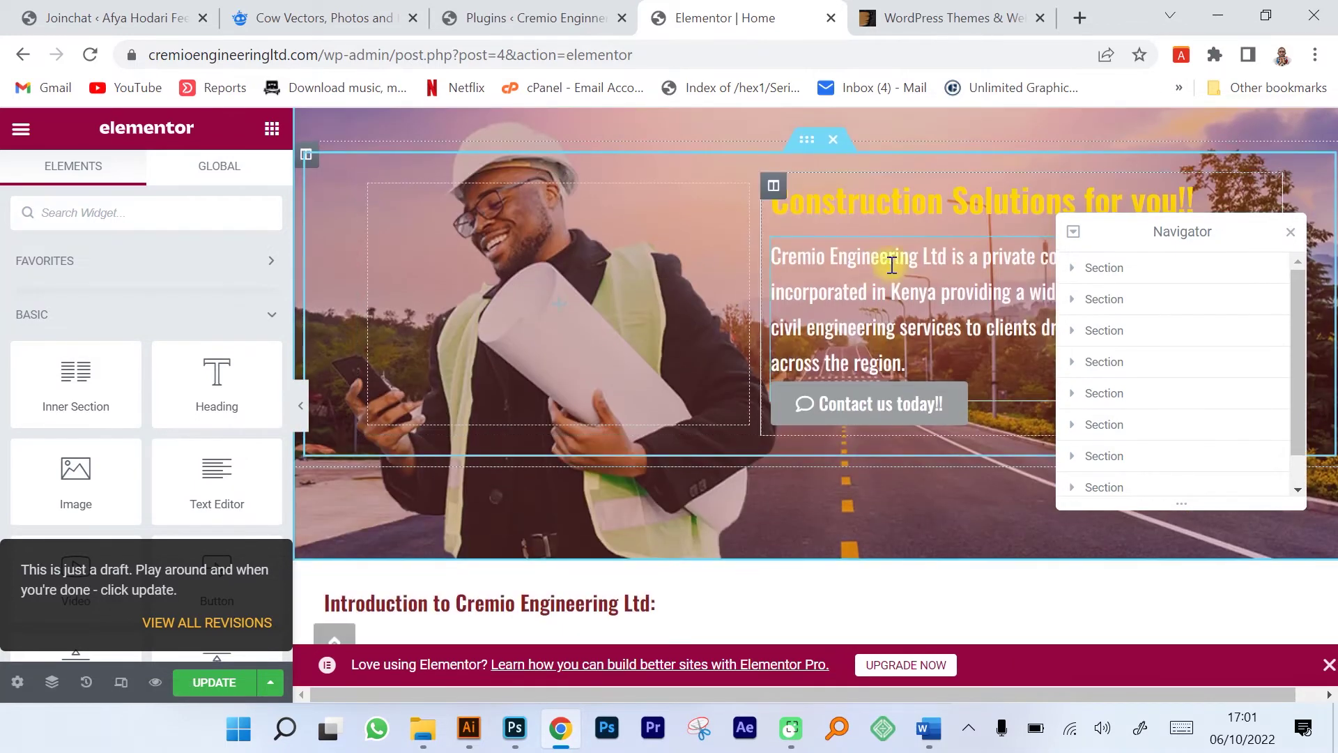
pyautogui.click(1293, 234)
pyautogui.click(927, 206)
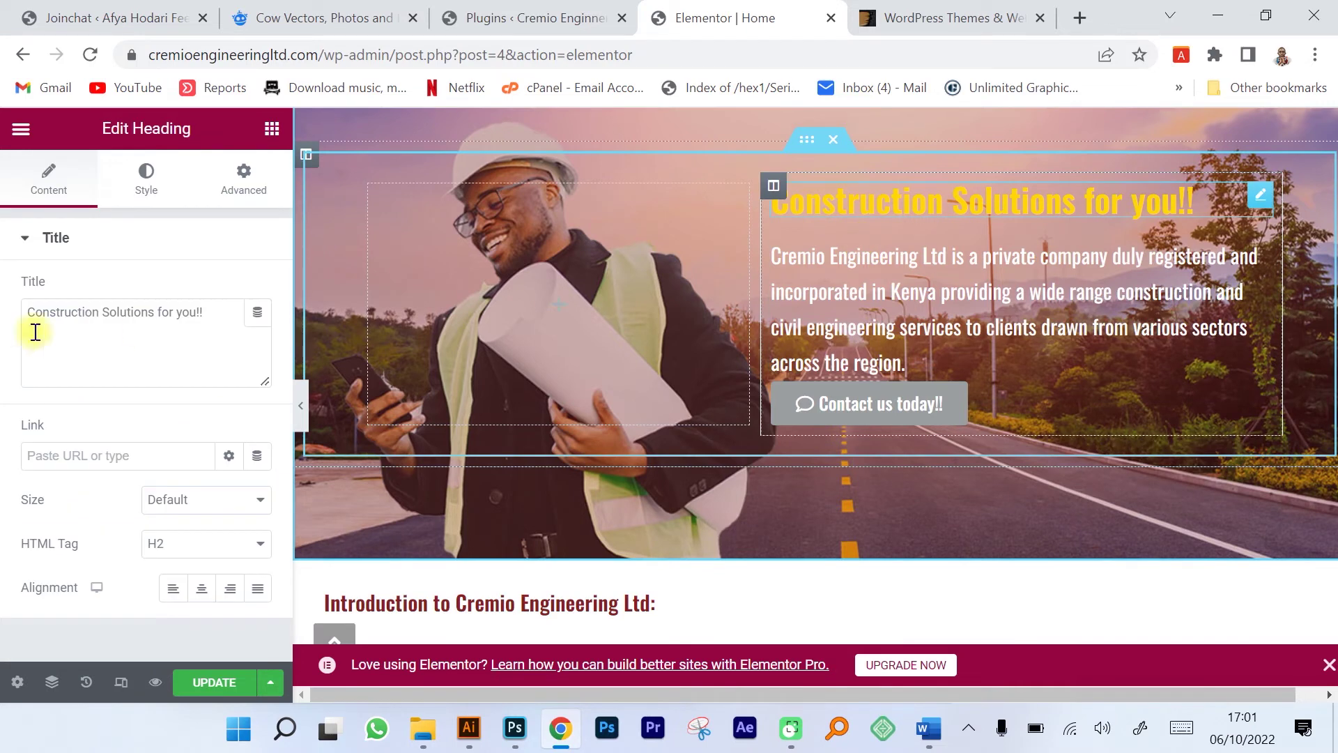
pyautogui.click(223, 324)
pyautogui.write('dcvcvc')
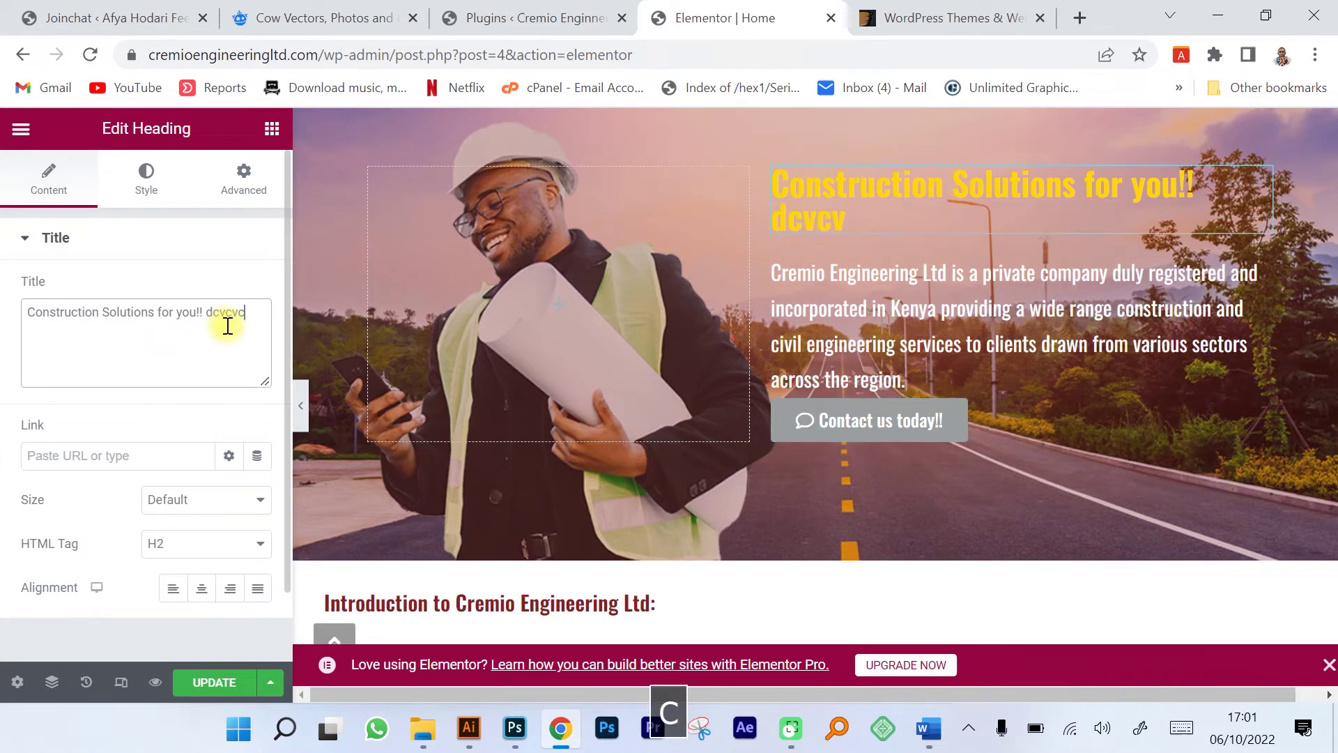
pyautogui.scroll(-4, 846, 349)
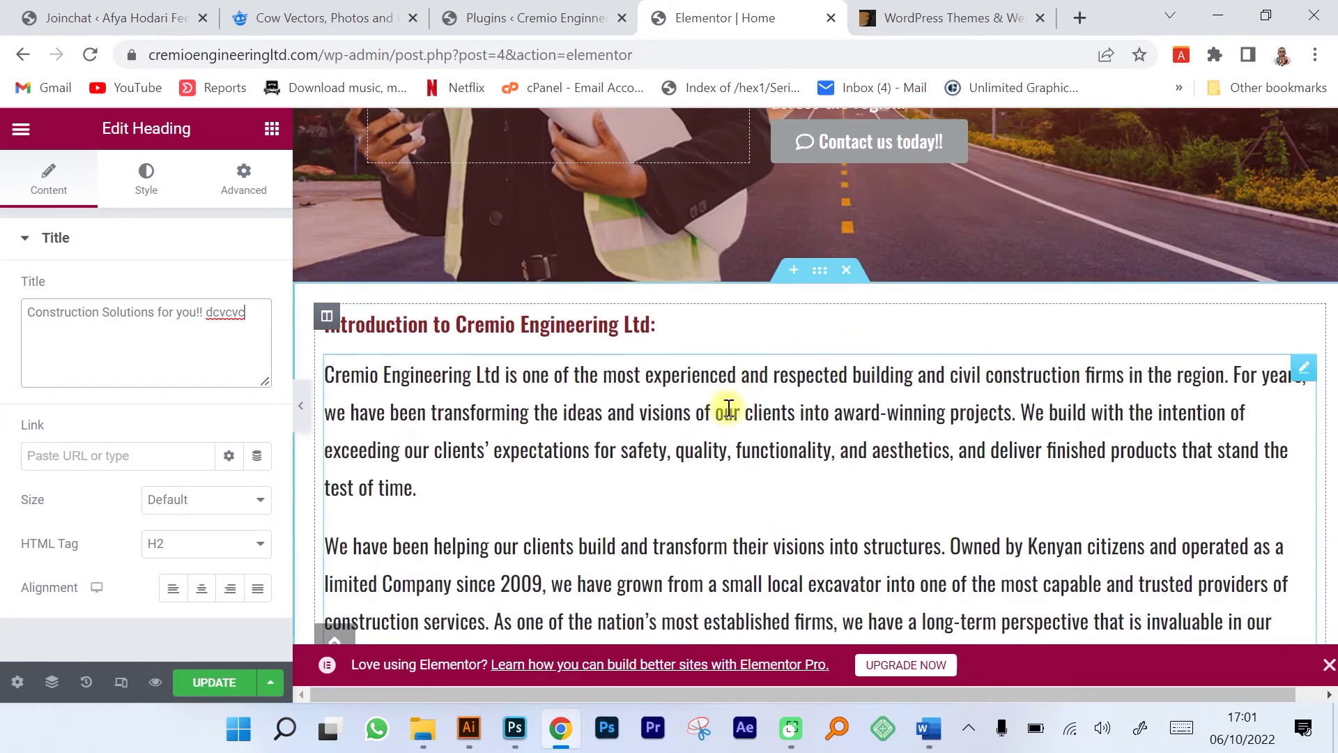
pyautogui.click(524, 462)
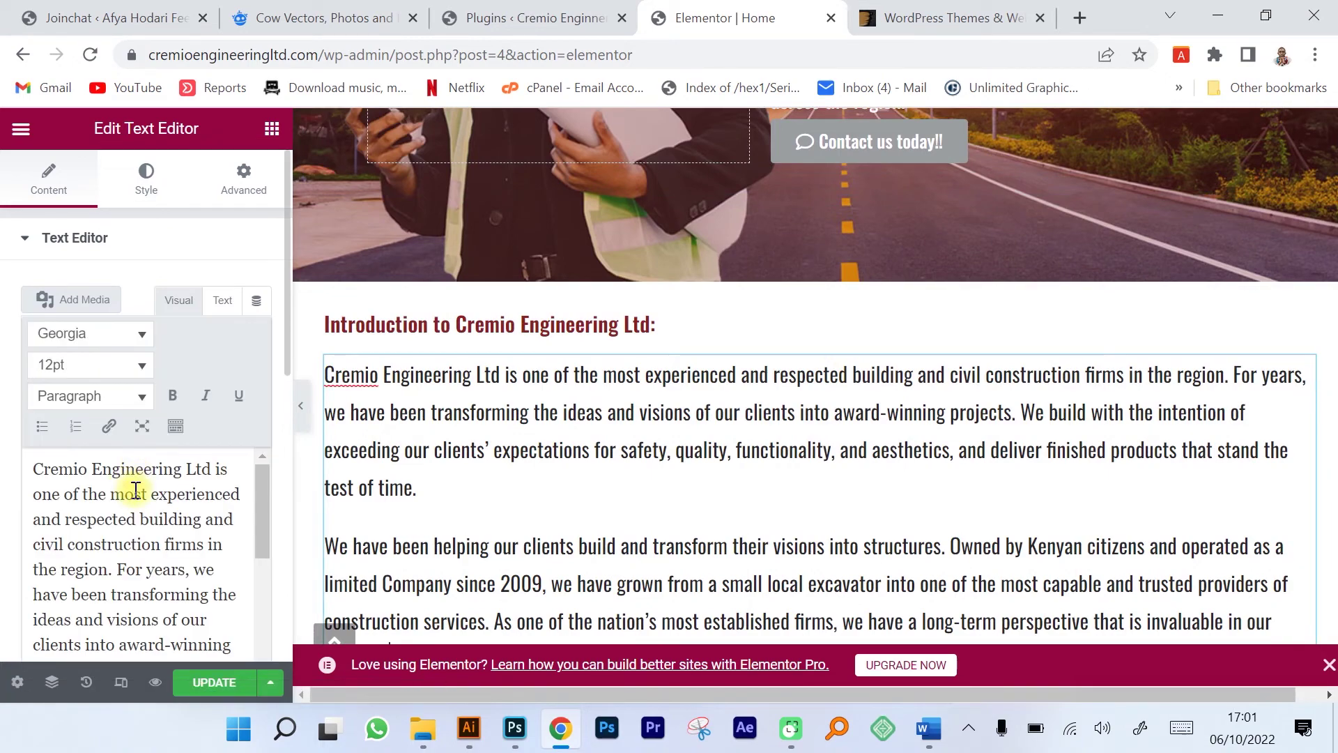
# - Enlarge the third gallery photo, then close the photo preview
pyautogui.scroll(-4, 137, 488)
pyautogui.scroll(-7, 830, 439)
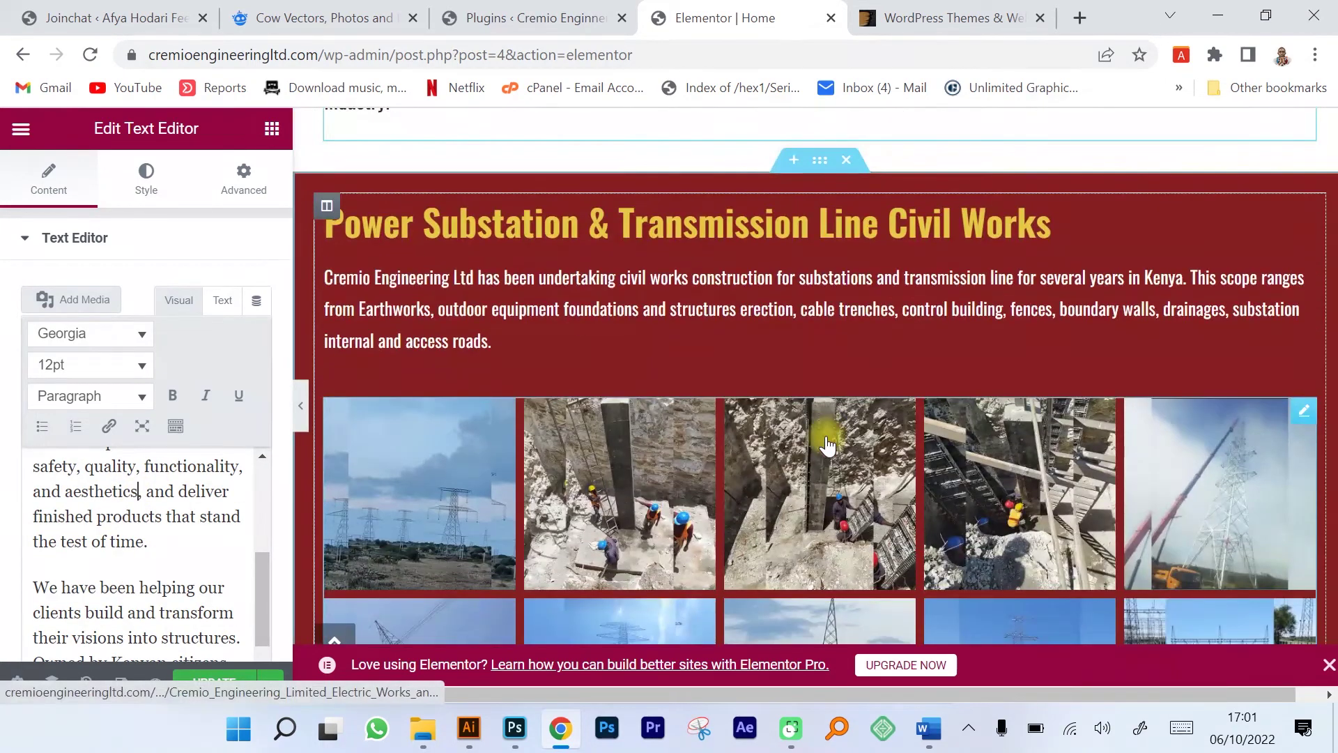
pyautogui.click(784, 443)
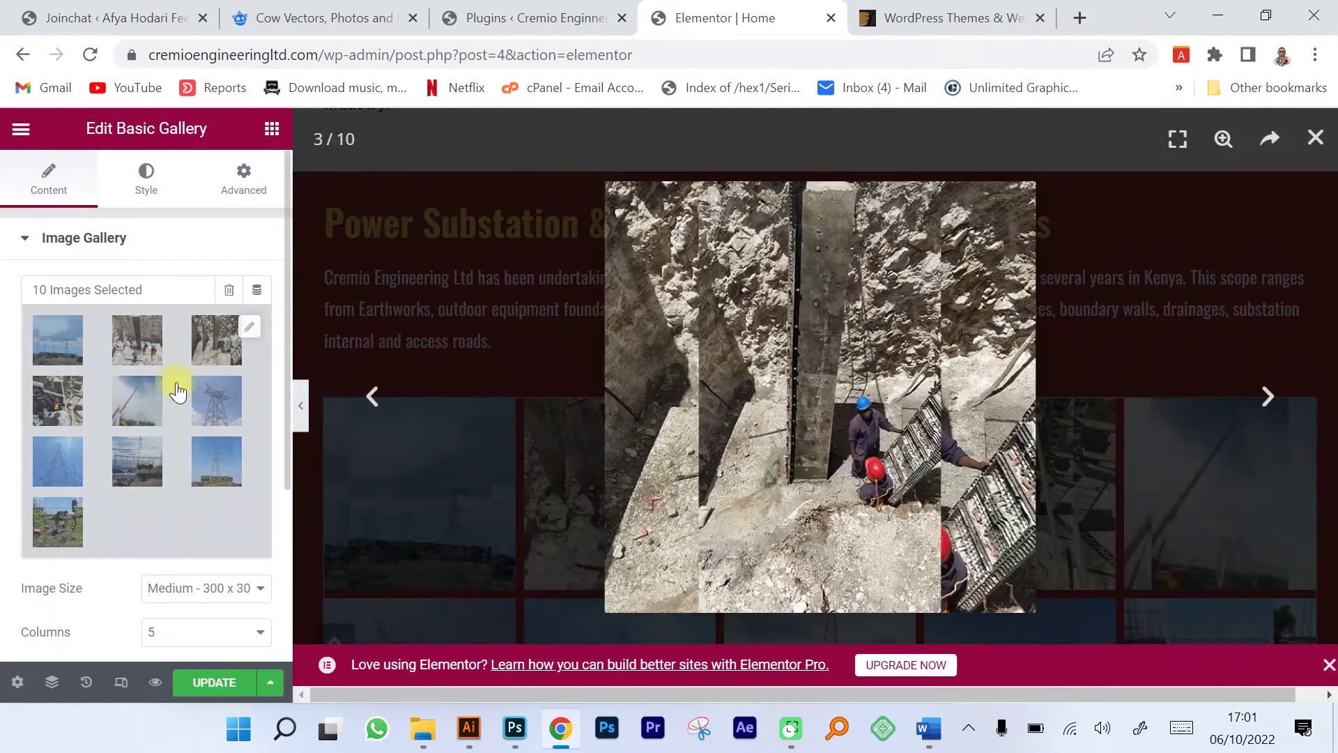
pyautogui.click(372, 395)
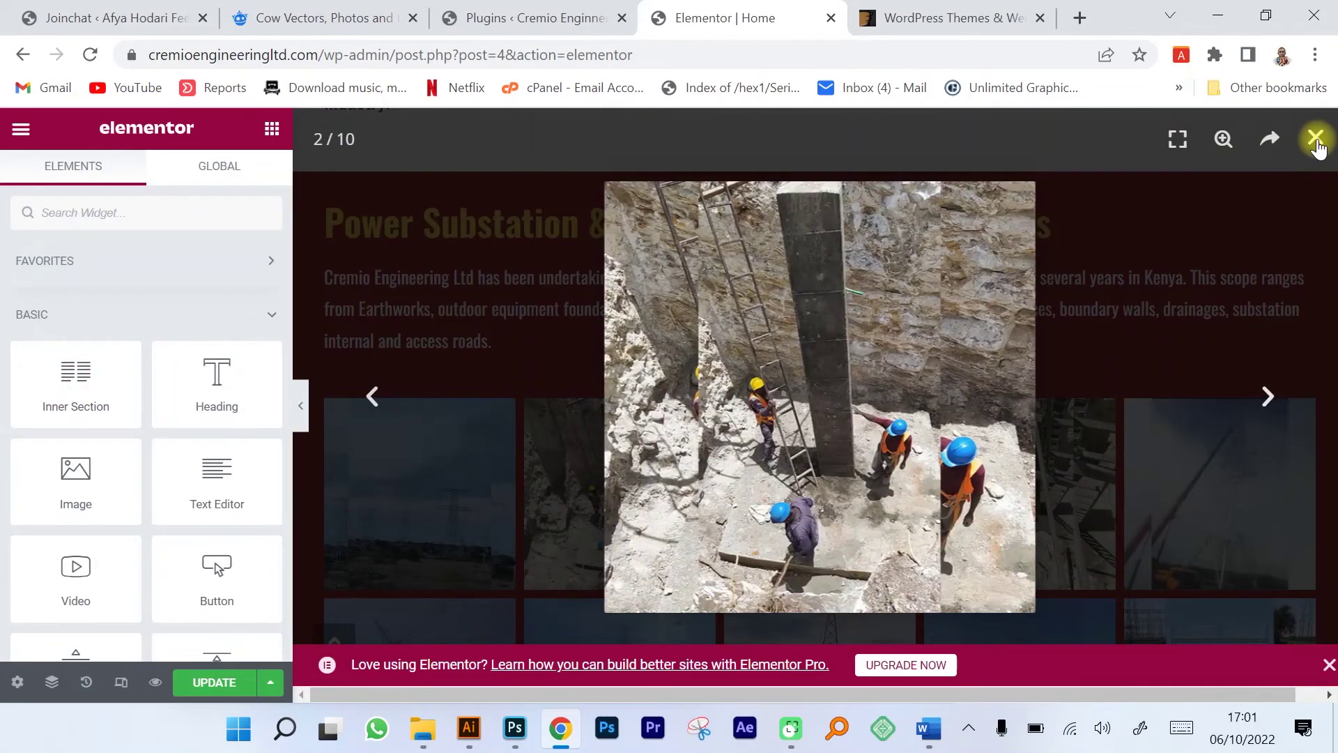
pyautogui.click(1315, 138)
# - Open the Road Works image box settings and scroll through its options
pyautogui.scroll(-10, 428, 463)
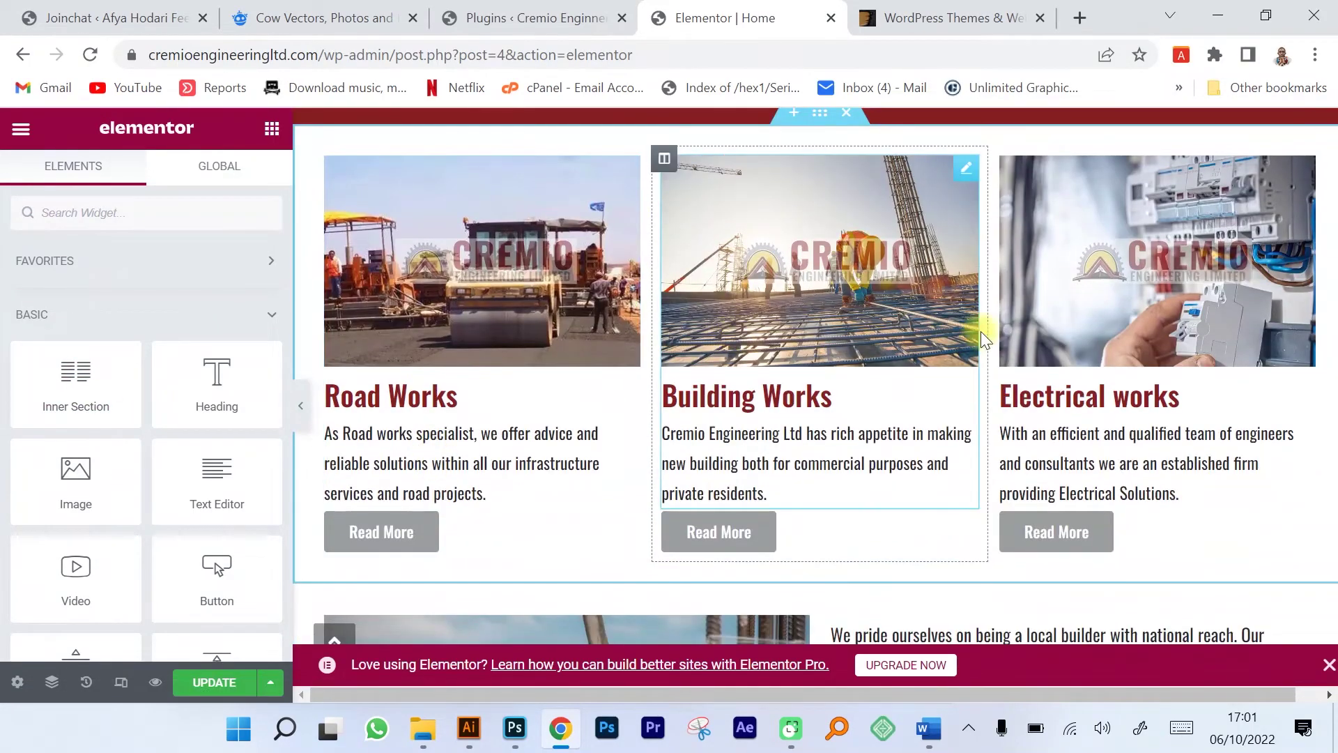
pyautogui.click(720, 319)
pyautogui.click(483, 229)
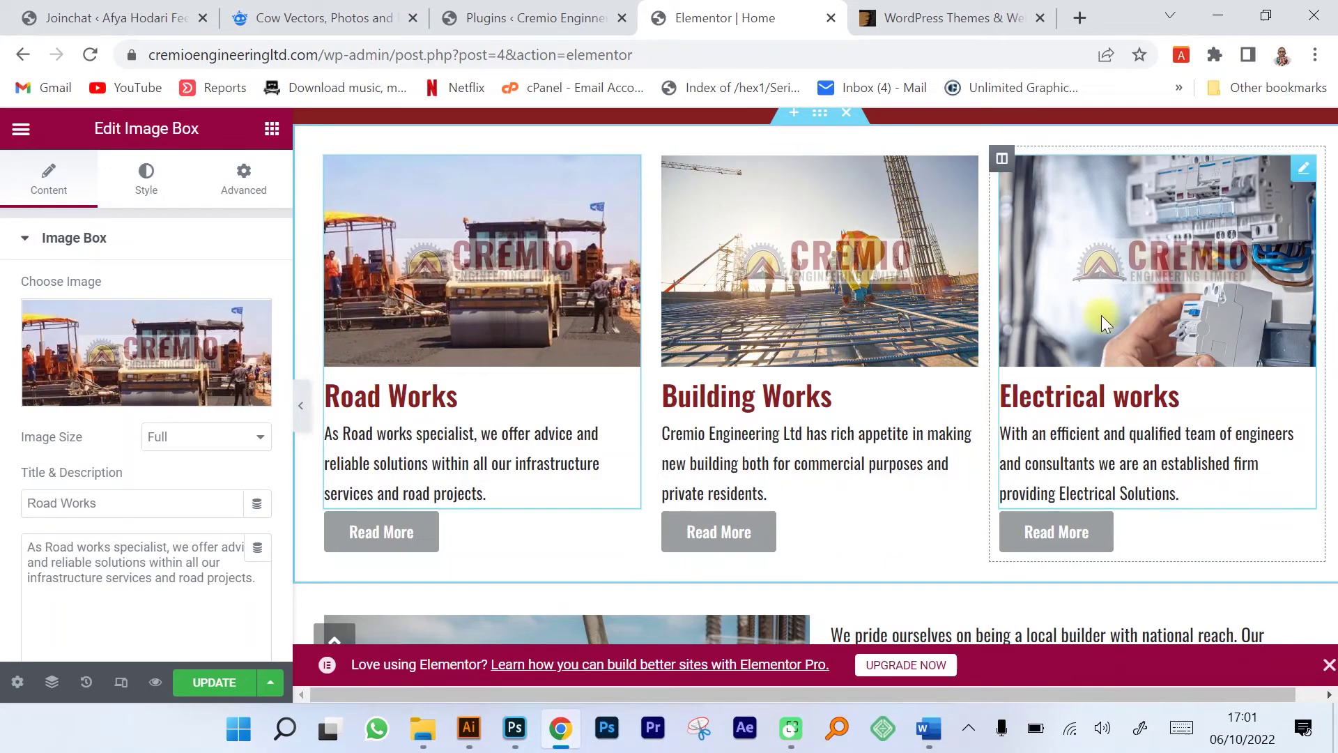
pyautogui.scroll(-8, 1101, 315)
pyautogui.scroll(-6, 1102, 317)
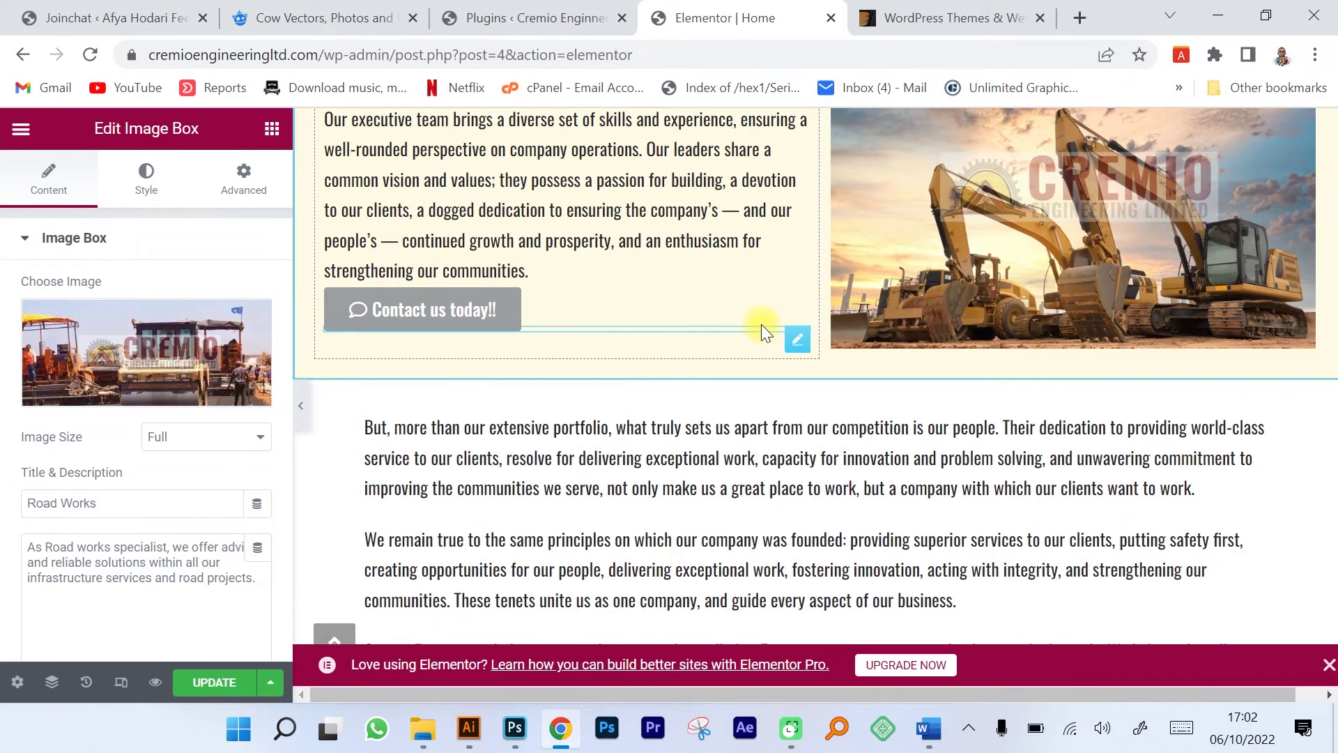
pyautogui.scroll(-8, 761, 324)
pyautogui.scroll(-10, 697, 348)
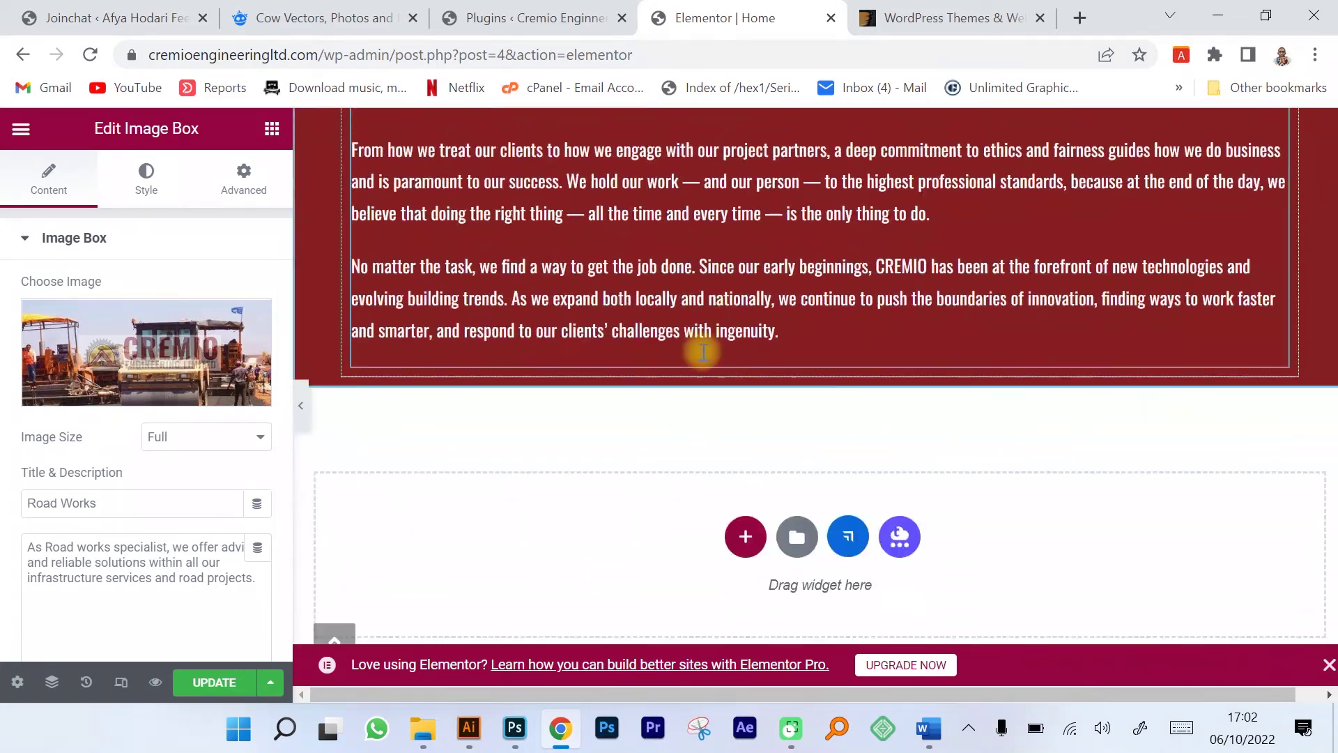
pyautogui.scroll(10, 697, 348)
pyautogui.scroll(-6, 823, 230)
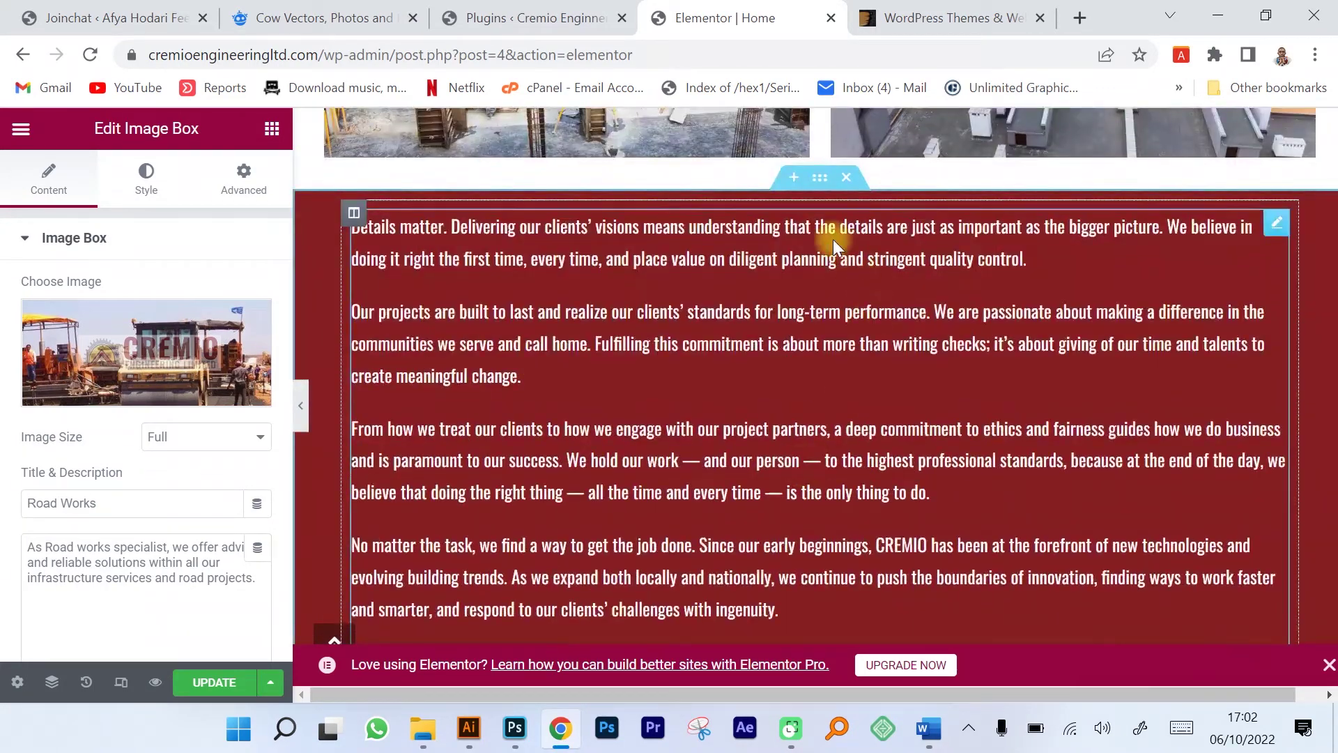
# - Change the text section's background colour from #4E0002 to black #000000
pyautogui.click(820, 177)
pyautogui.click(146, 179)
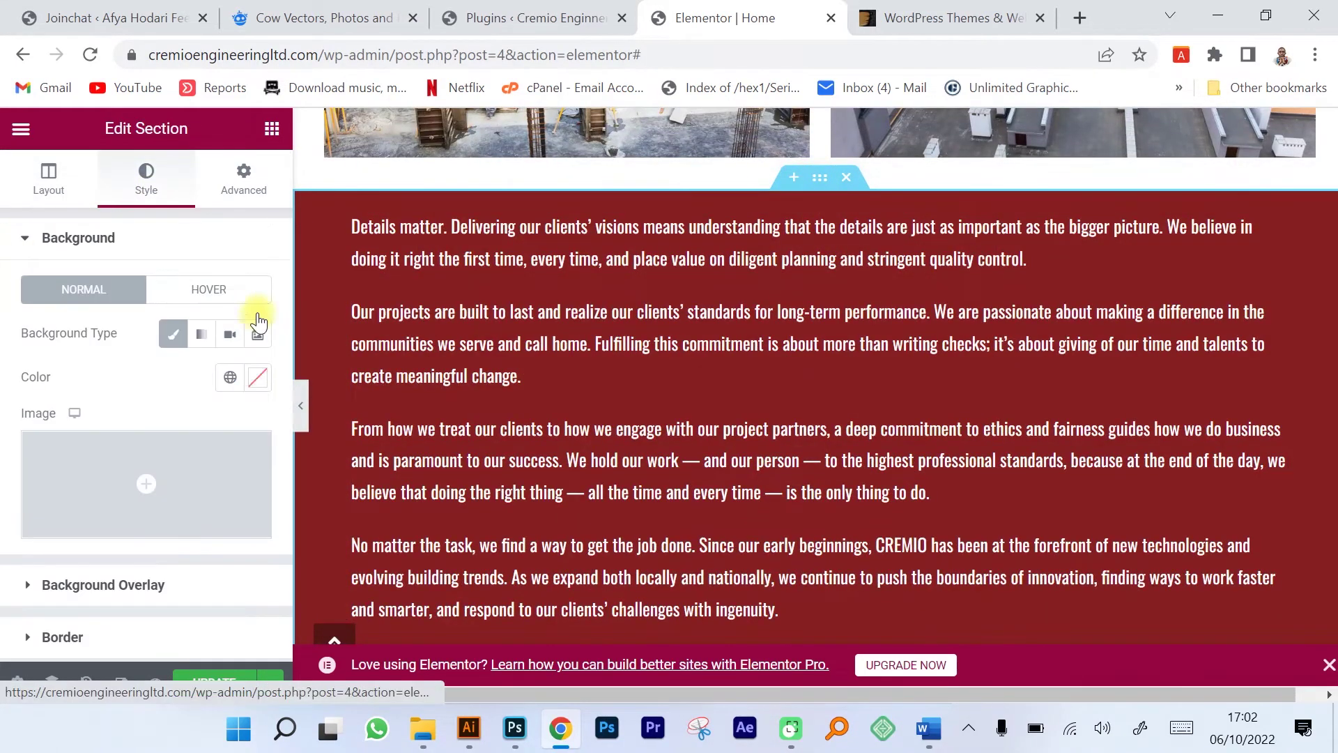
pyautogui.click(258, 380)
pyautogui.moveTo(451, 389); pyautogui.dragTo(232, 497)
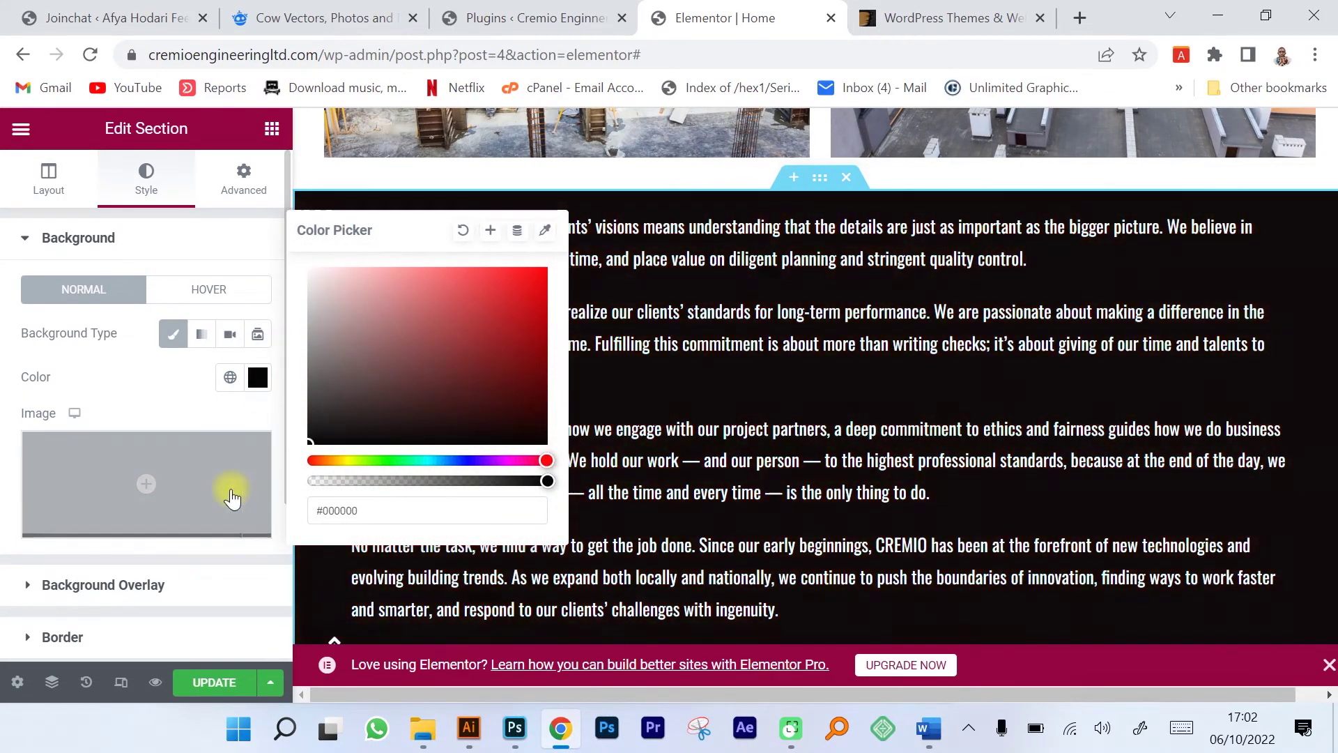
pyautogui.click(1122, 366)
pyautogui.scroll(4, 819, 373)
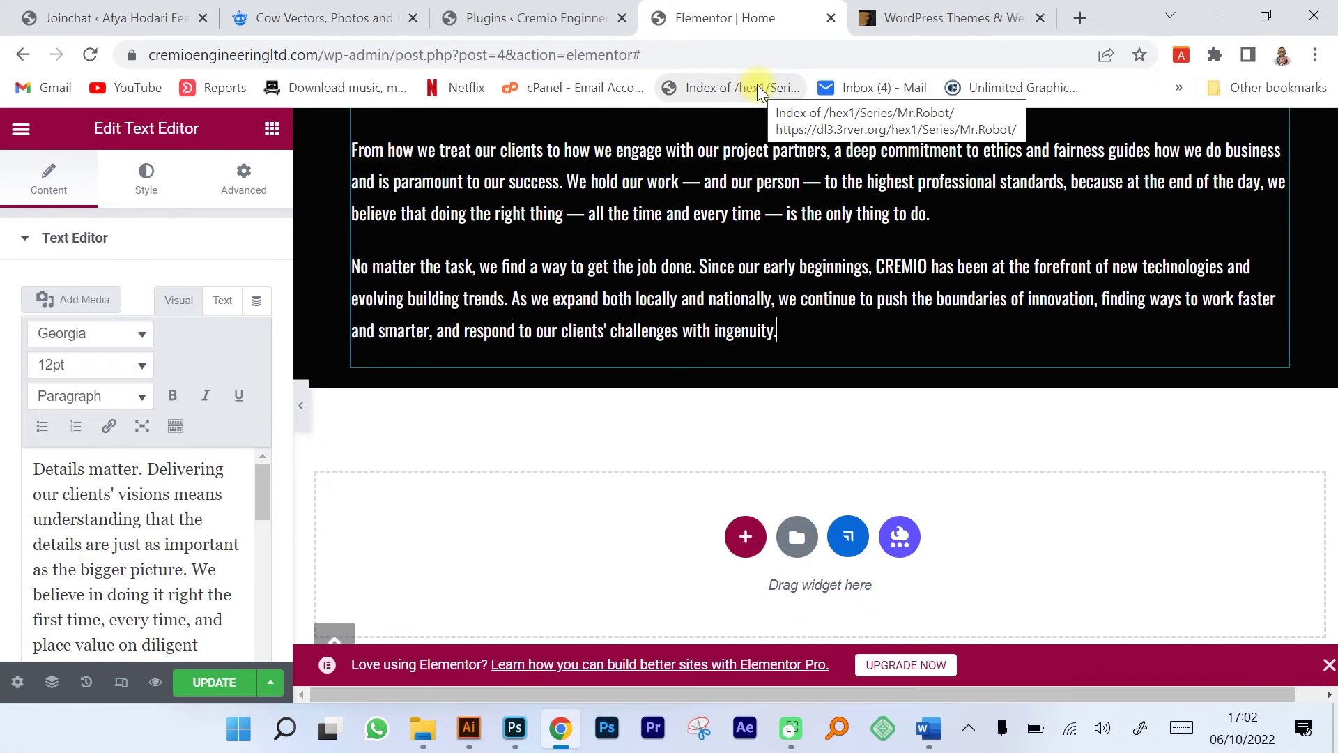
# - Load elvisw.online in the ThemeForest tab and open its WordPress web design course page
pyautogui.click(934, 17)
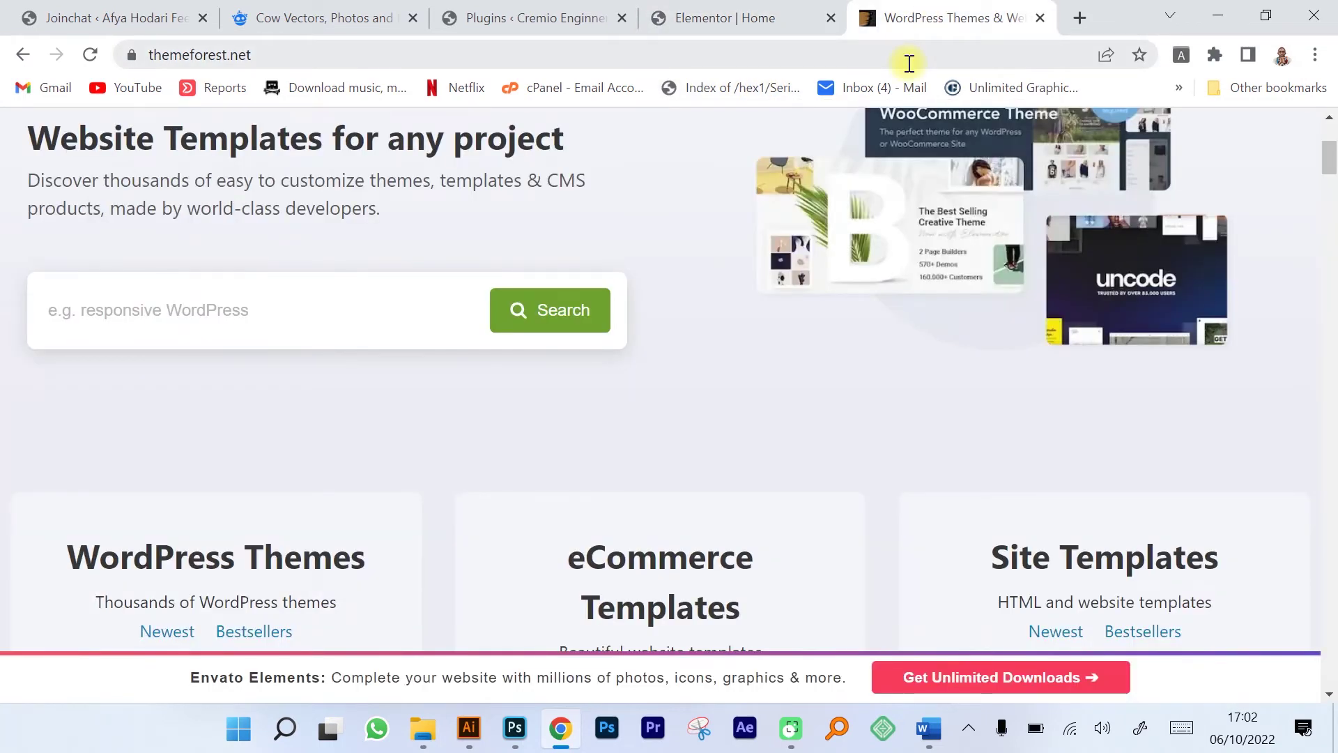
pyautogui.click(909, 63)
pyautogui.write('elvisw.online')
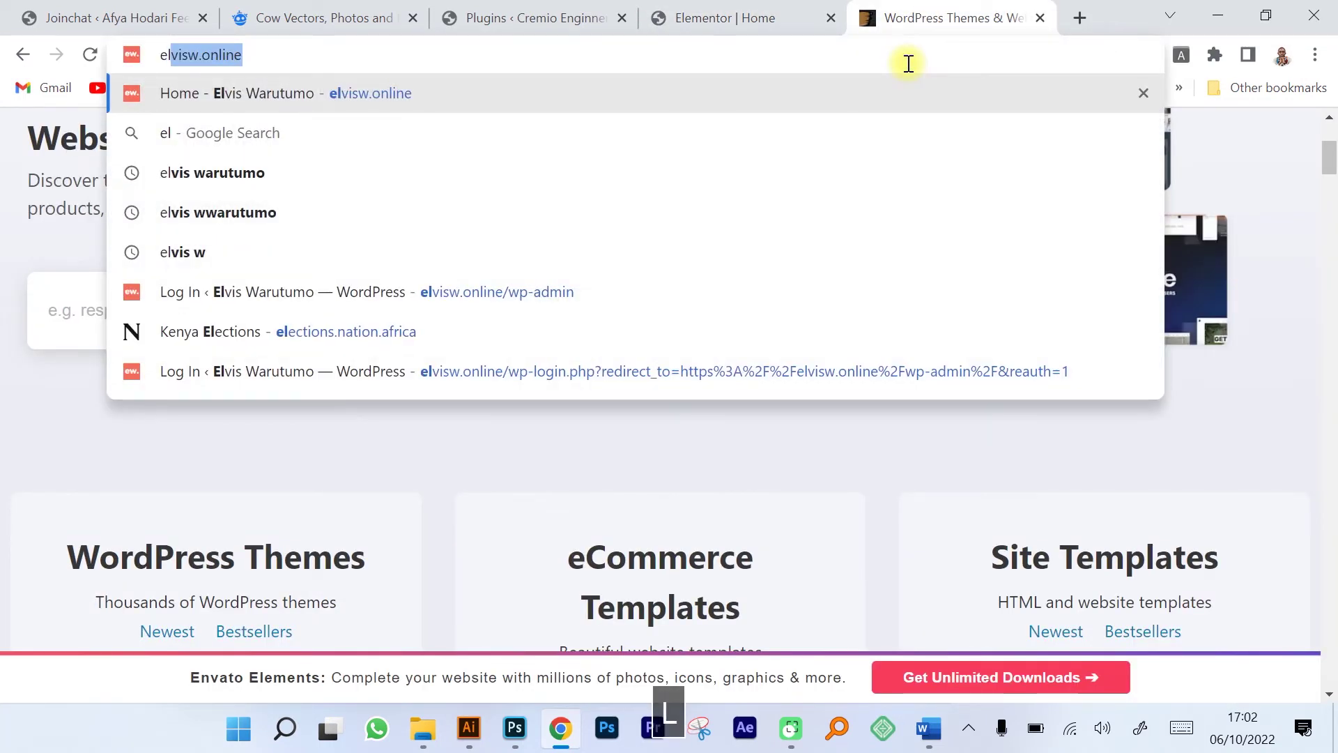
pyautogui.press('Return')
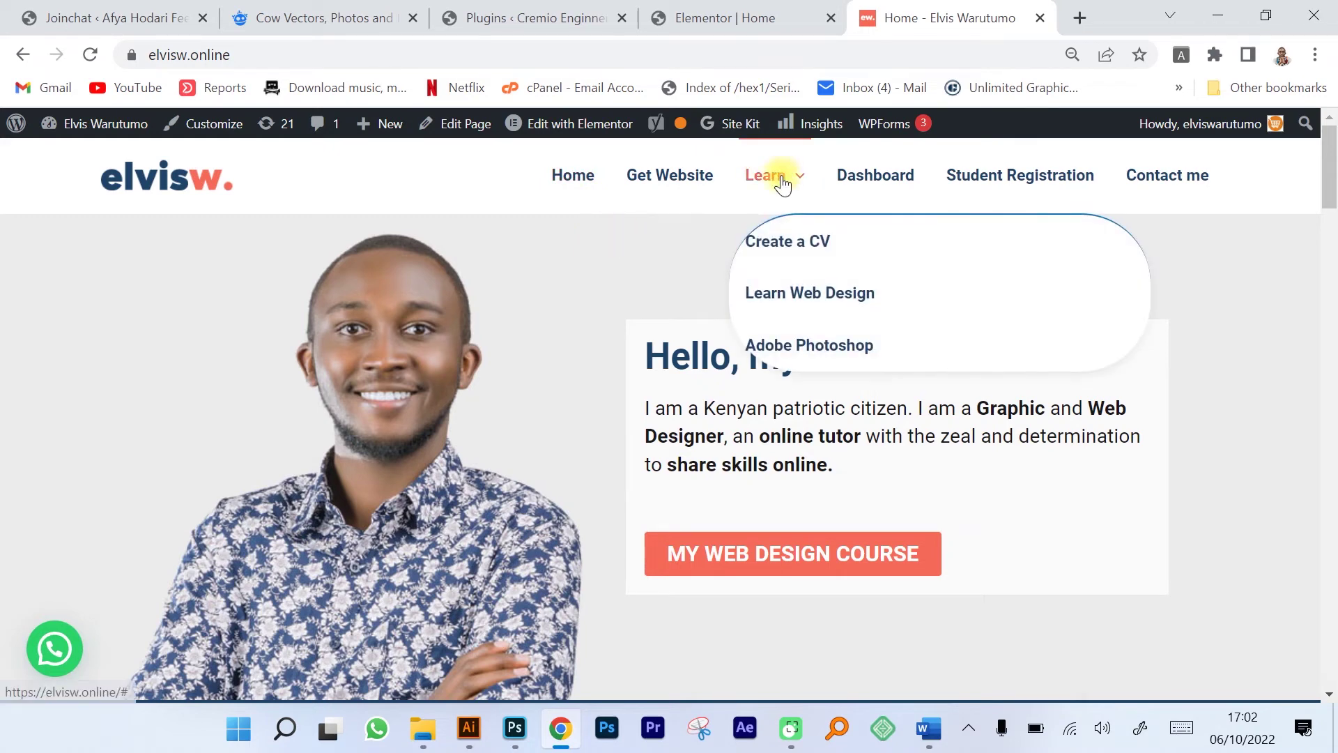
pyautogui.scroll(-2, 806, 454)
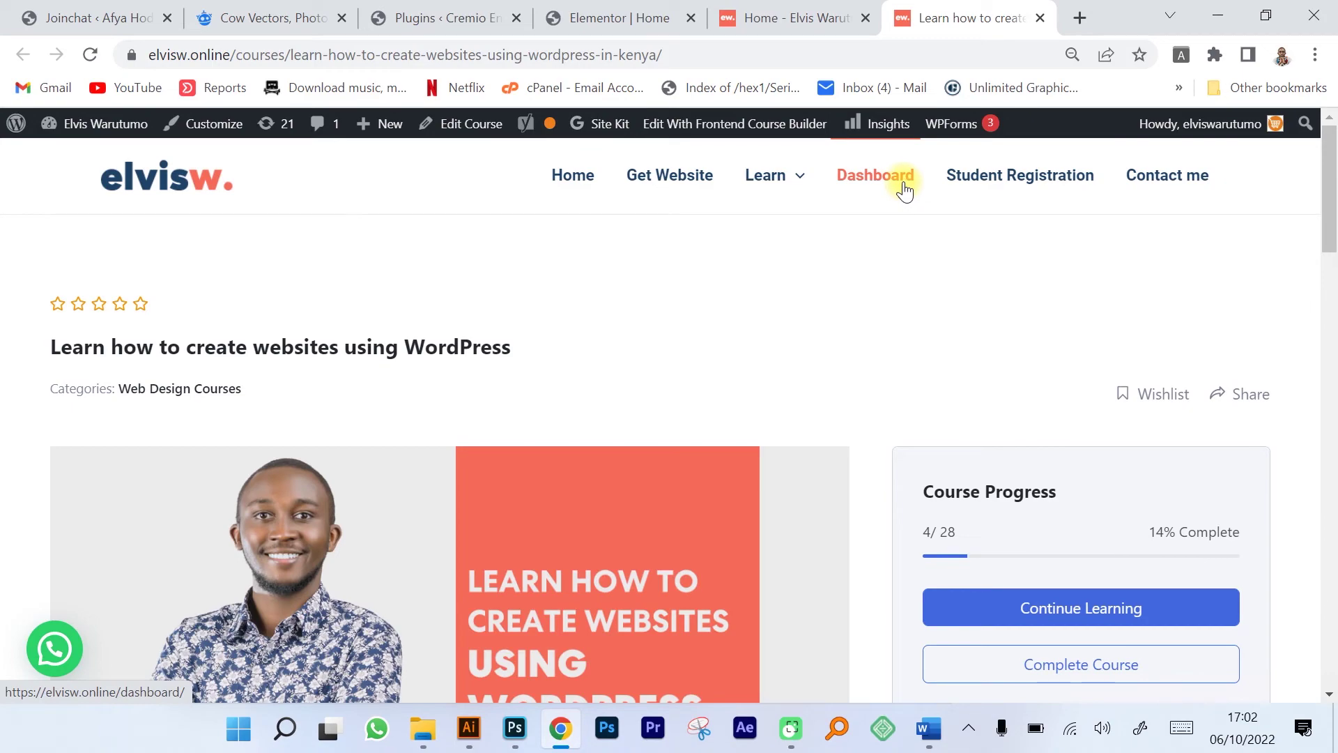
# - Expand the Creating your WordPress website, Working with WordPress and The WordPress Dashboard sections
pyautogui.scroll(-10, 907, 199)
pyautogui.scroll(-12, 208, 452)
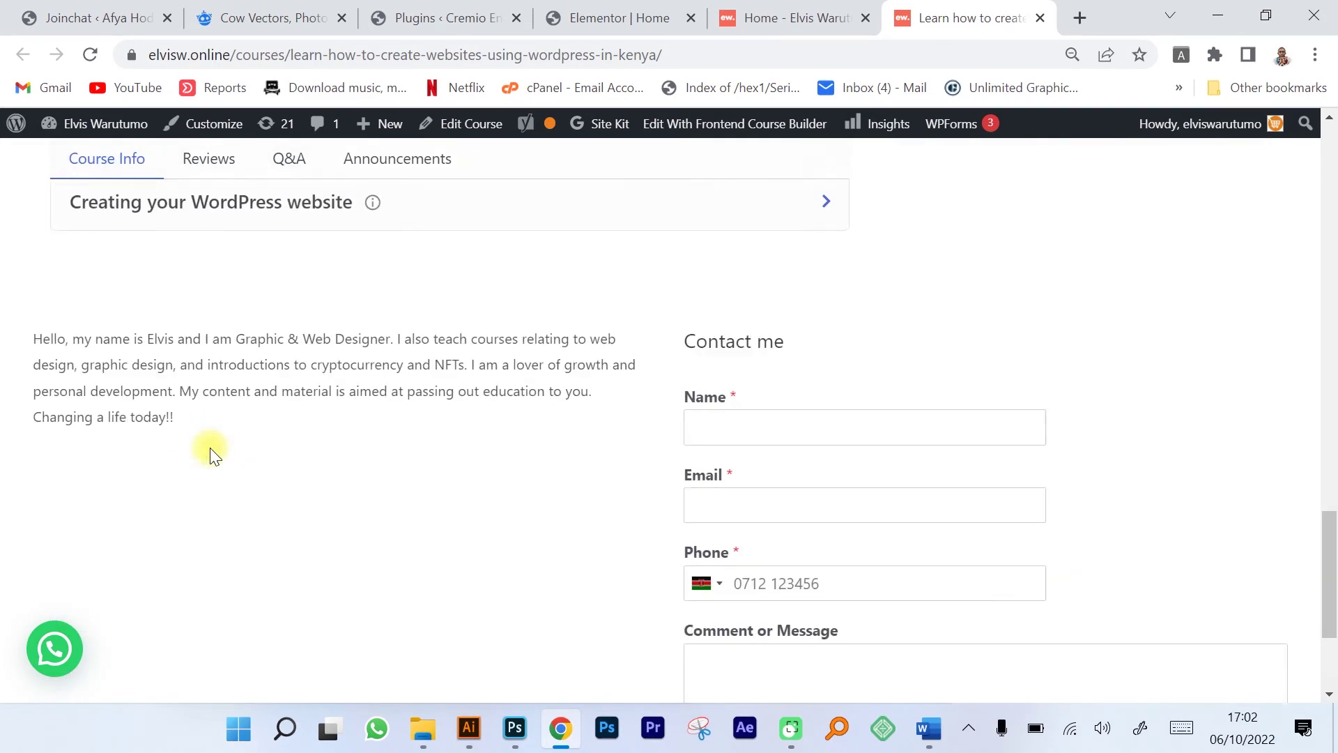
pyautogui.scroll(6, 211, 448)
pyautogui.scroll(-6, 215, 448)
pyautogui.click(457, 206)
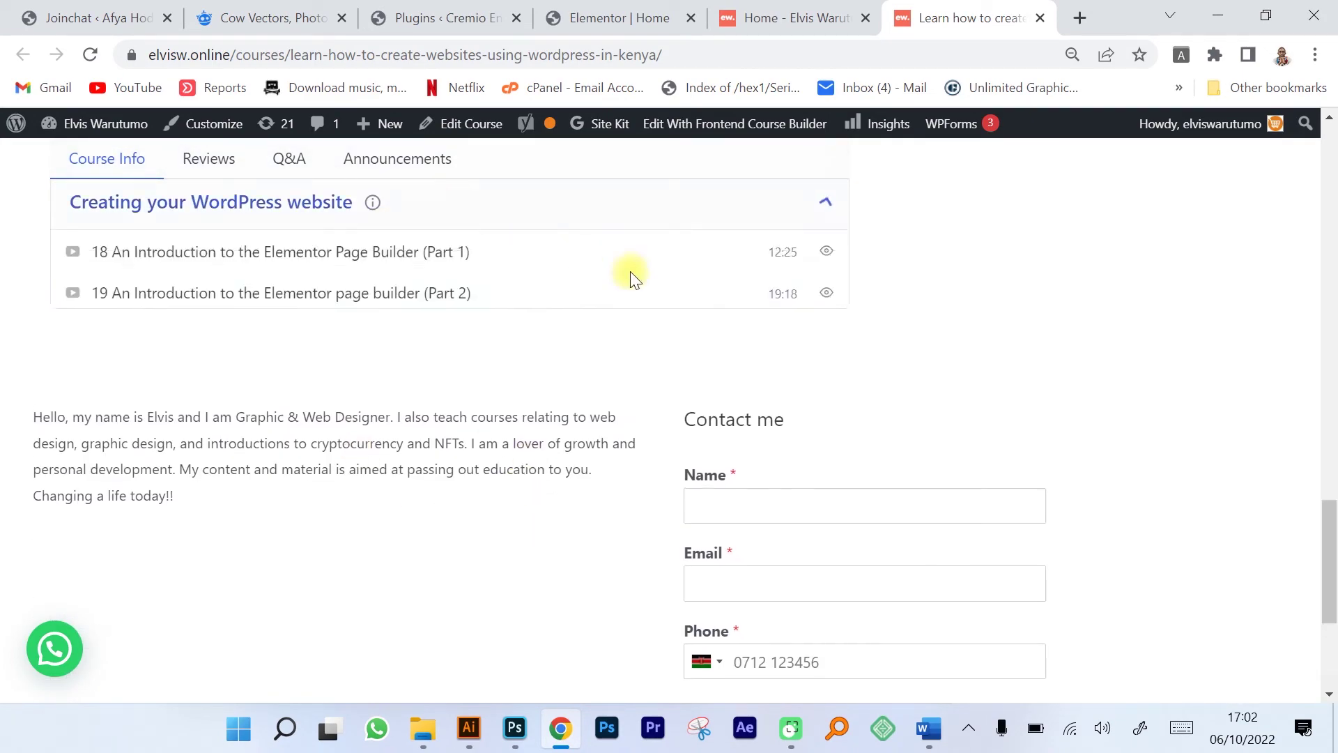
pyautogui.scroll(4, 700, 296)
pyautogui.click(379, 423)
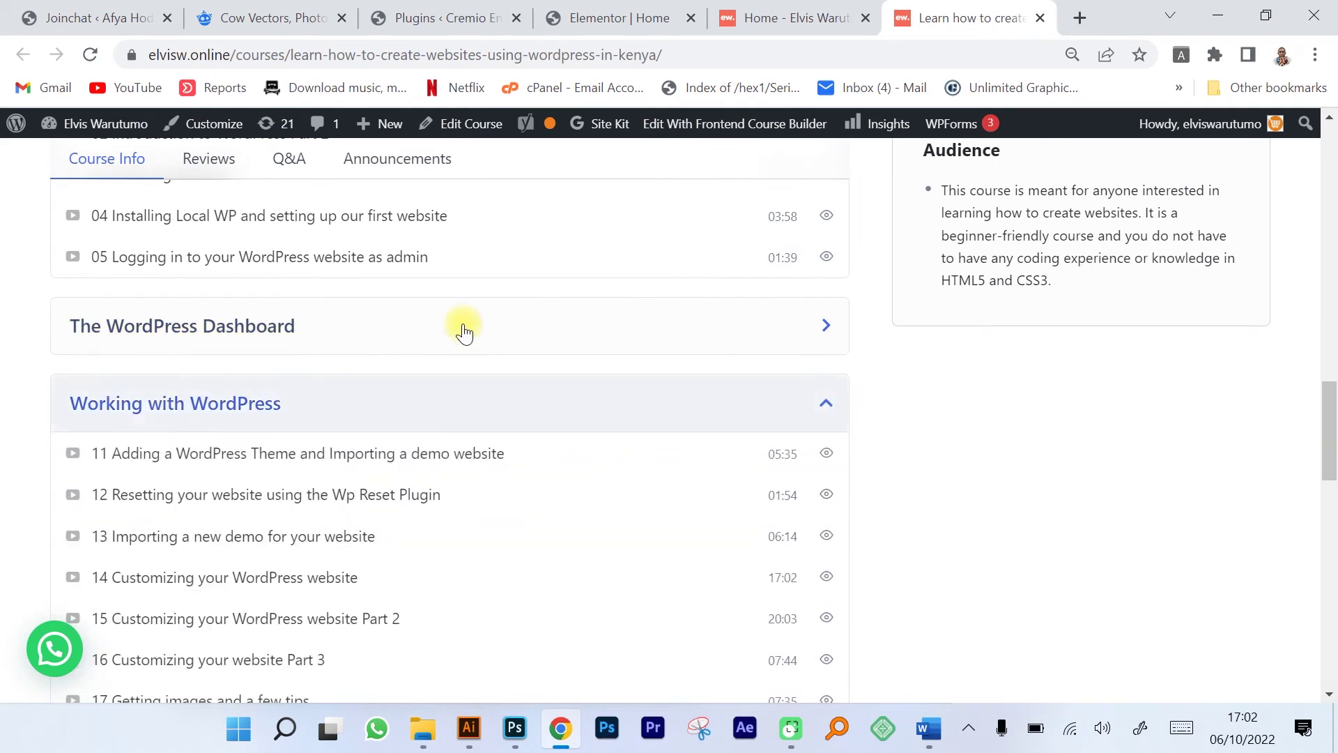
pyautogui.click(463, 328)
# - Scroll through the lesson list to lesson 28, 'Editing the contact us page and adding forms'
pyautogui.scroll(6, 622, 402)
pyautogui.scroll(-18, 623, 399)
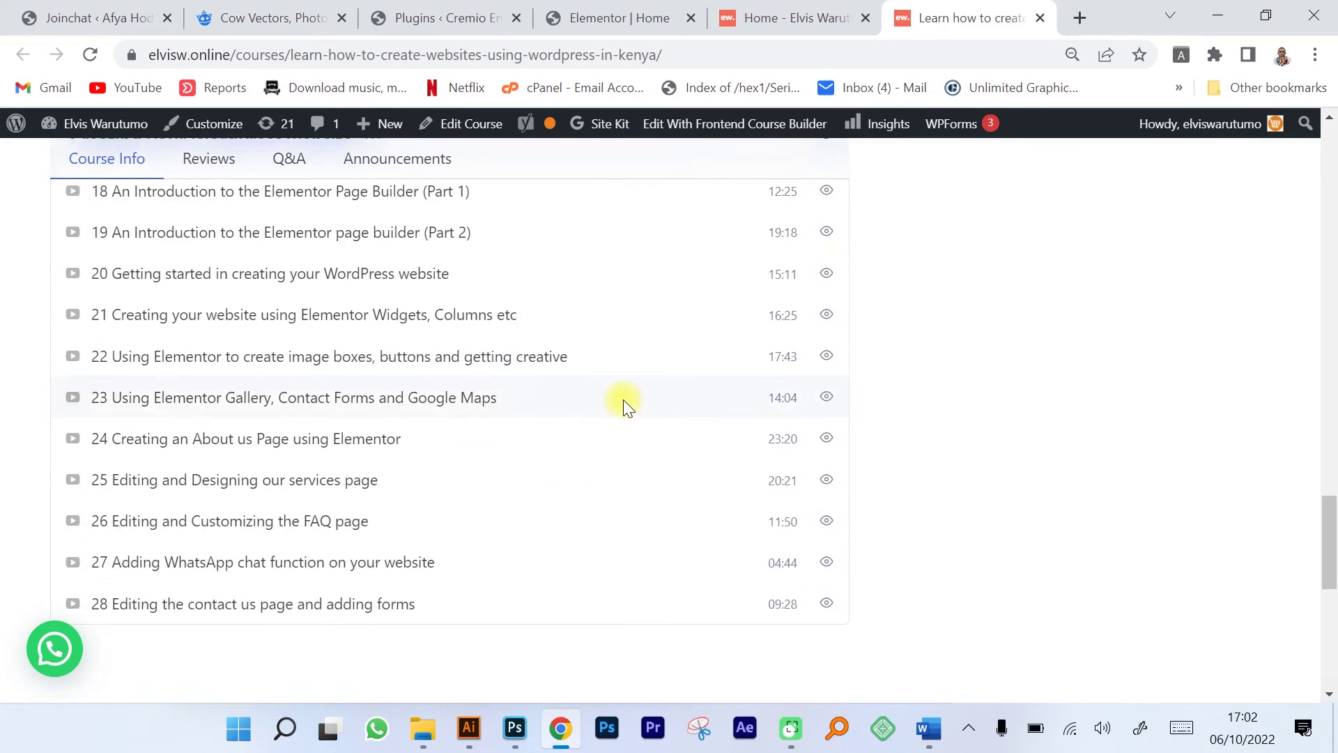
pyautogui.scroll(-2, 246, 517)
pyautogui.scroll(8, 394, 467)
pyautogui.scroll(6, 396, 467)
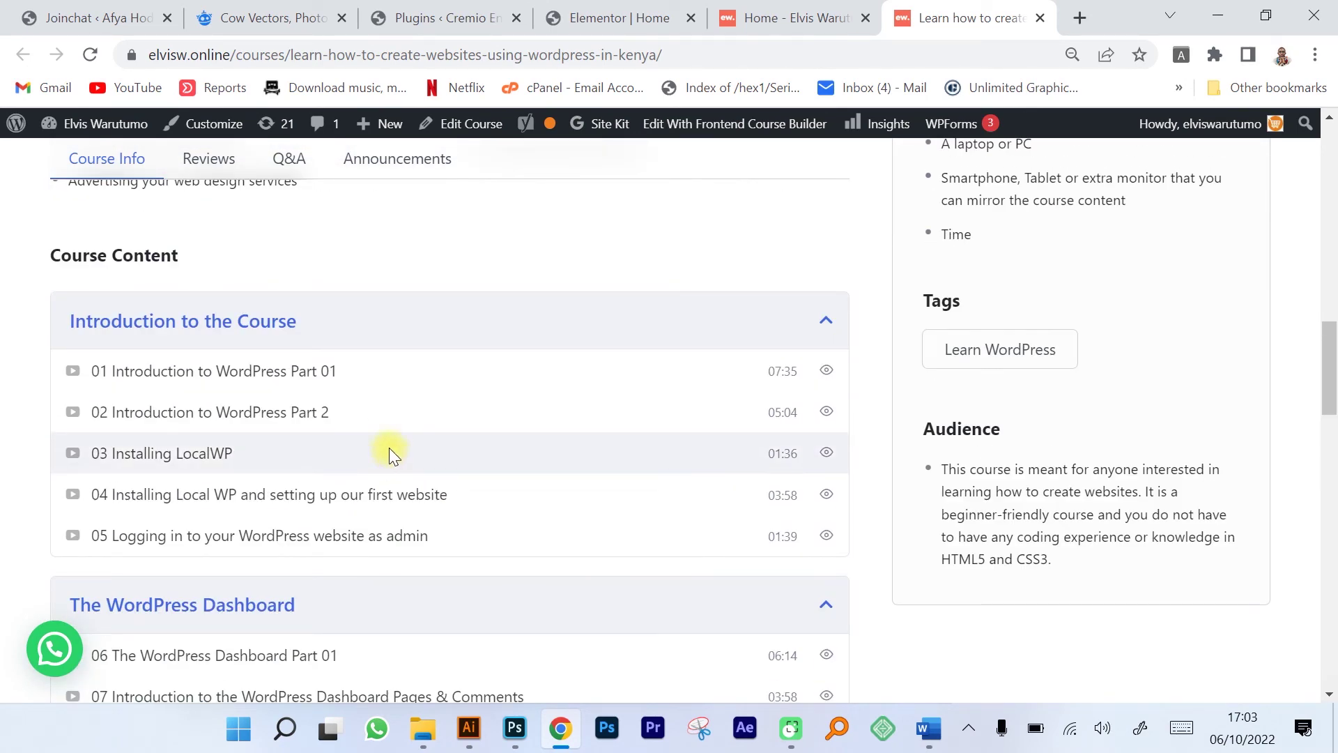
pyautogui.scroll(-5, 390, 452)
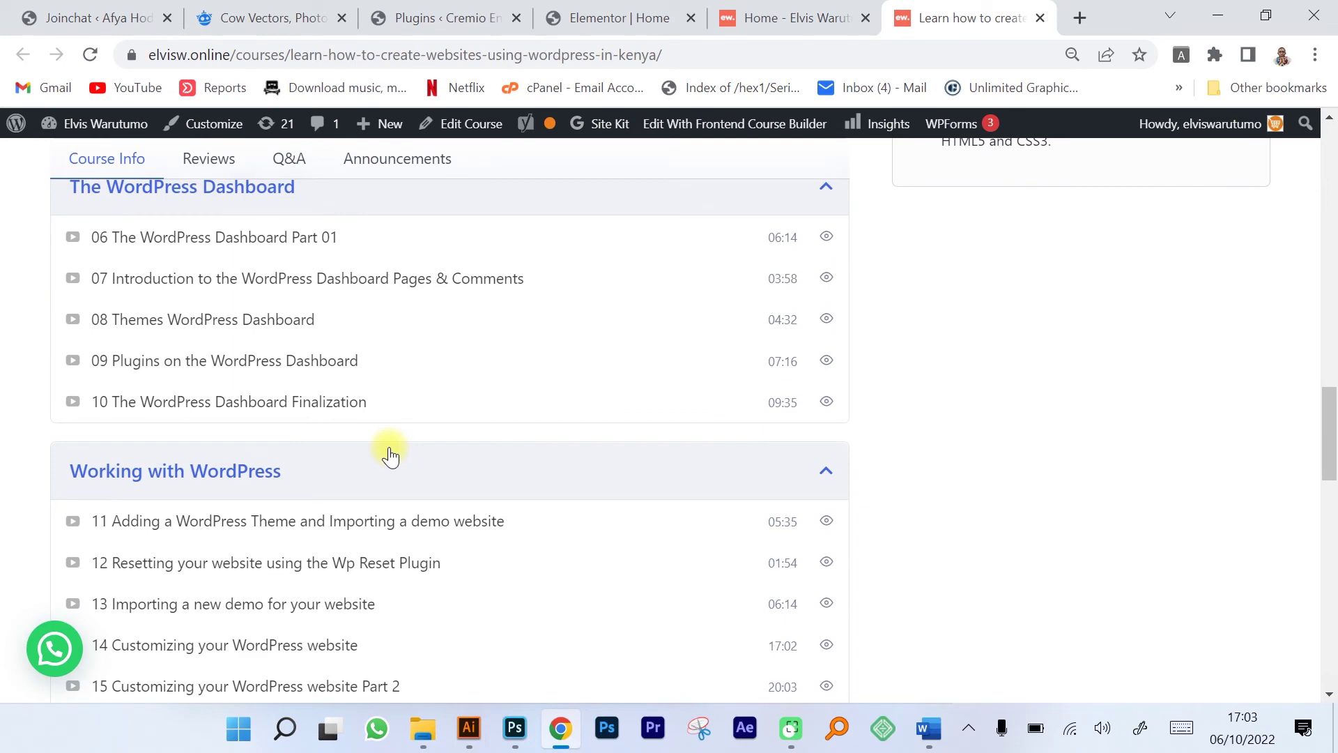
pyautogui.scroll(-5, 390, 455)
pyautogui.scroll(-5, 391, 455)
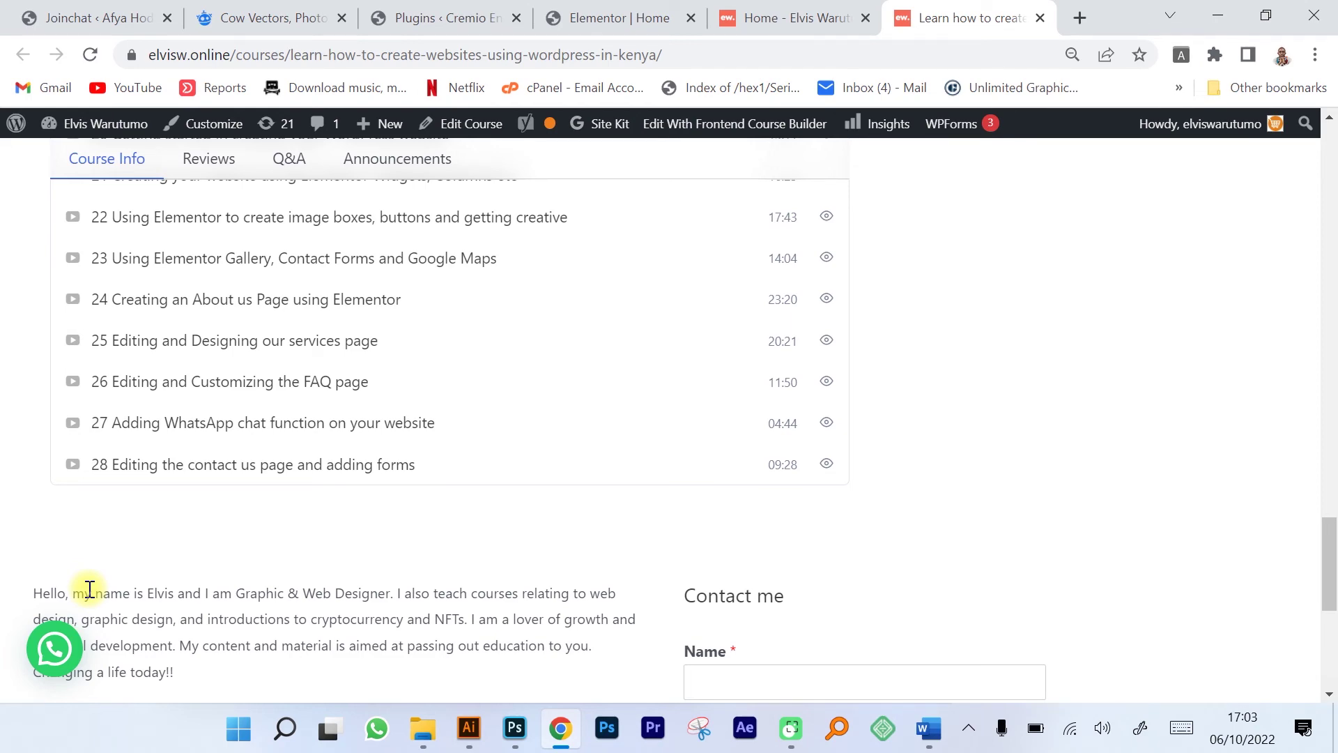
# - Close the Cremio homepage Elementor tab, confirming Leave without saving, so elvisw.online's homepage remains
pyautogui.hotkey('ctrl', 'pageup')
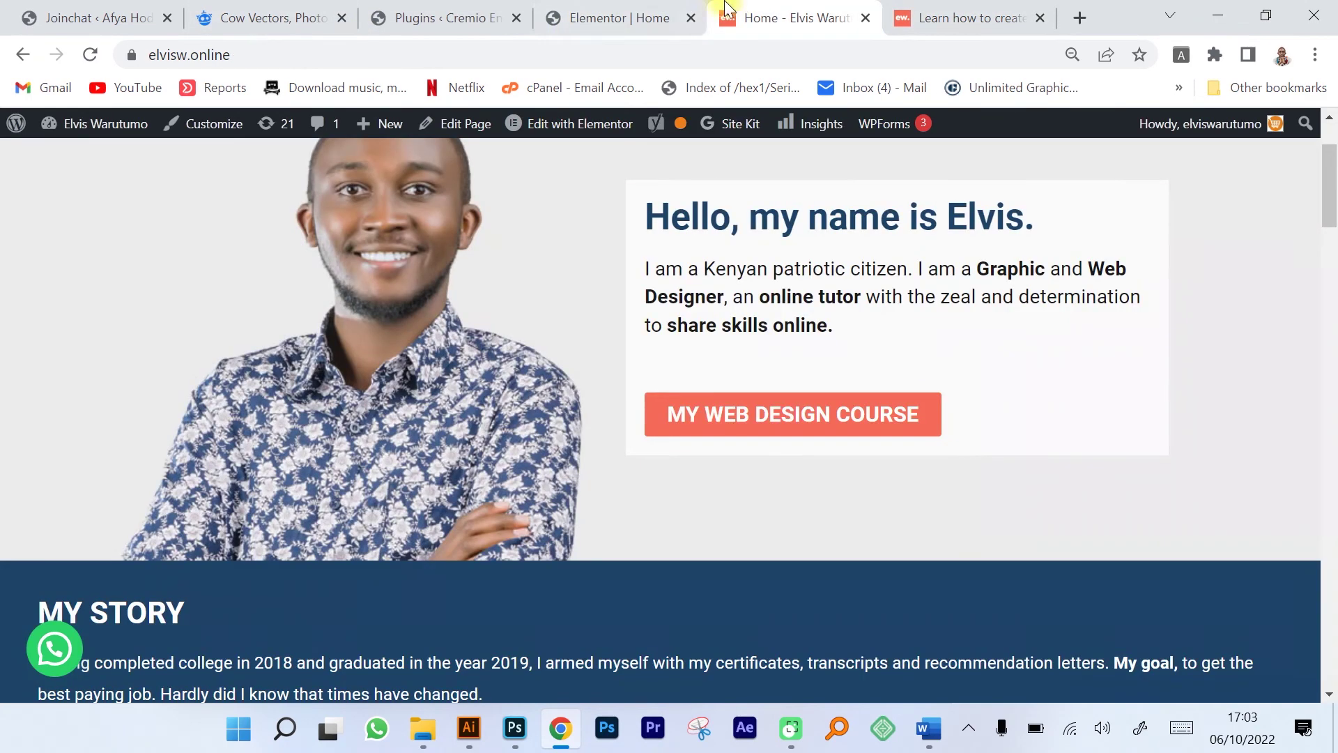
pyautogui.click(613, 13)
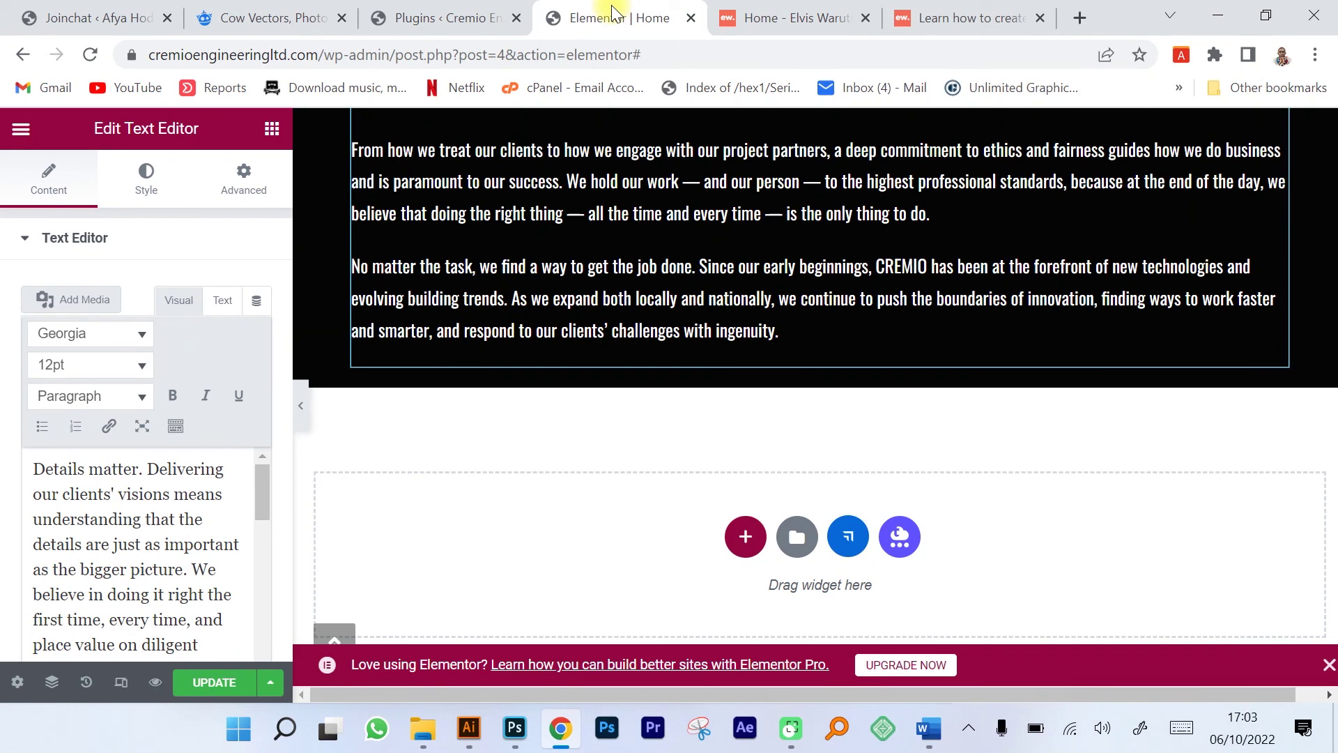
pyautogui.click(690, 18)
pyautogui.click(771, 170)
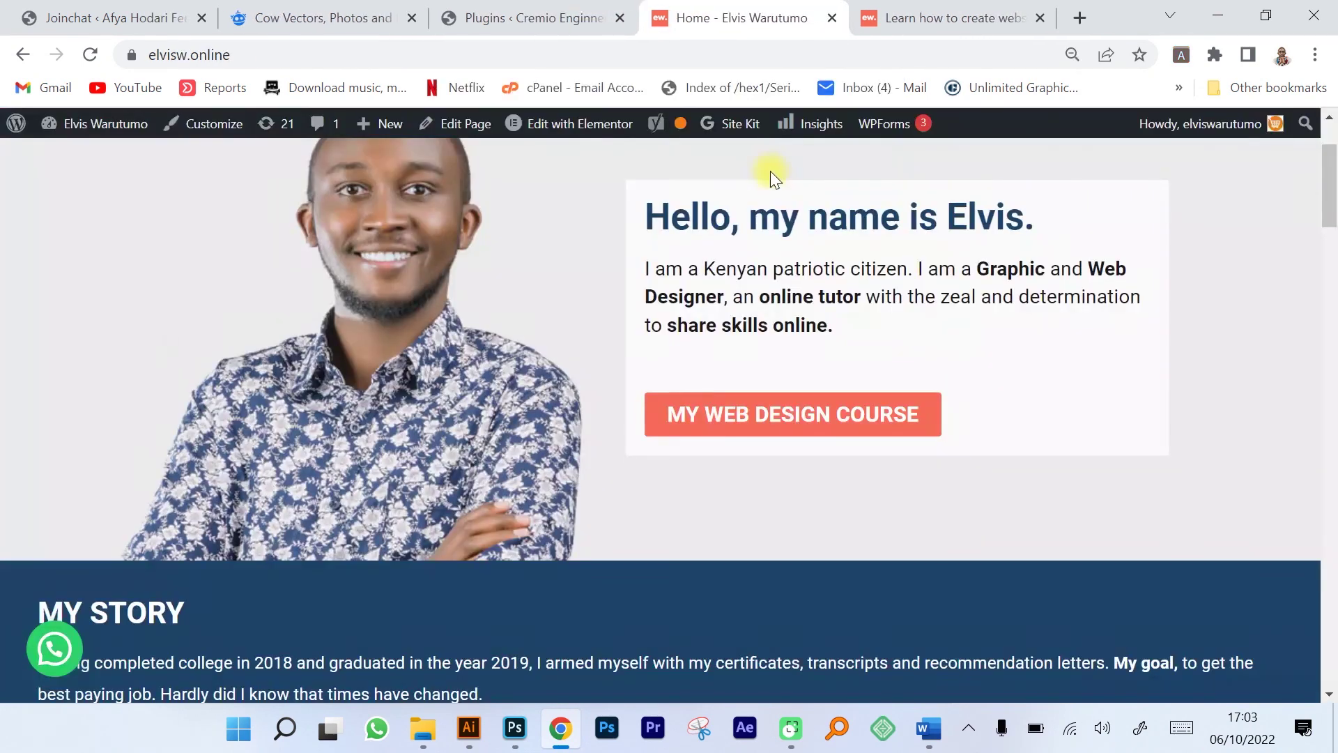